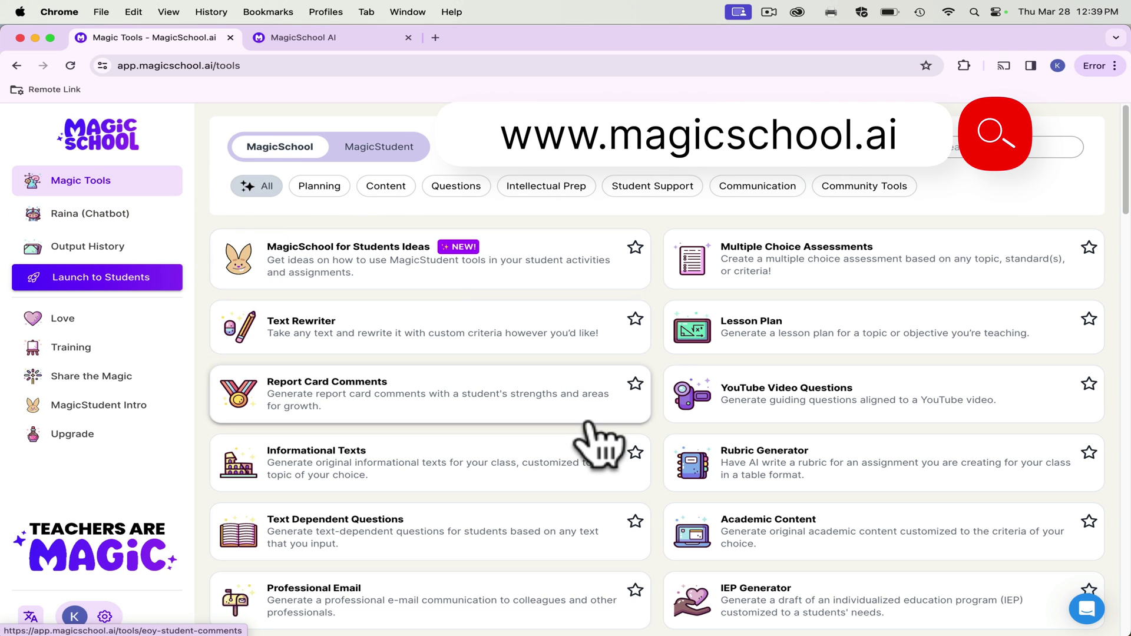
Favourite the Multiple Choice Assessments tool and open its form
{"action": "scroll", "coordinate": [587, 425], "scroll_direction": "down", "scroll_amount": 1}
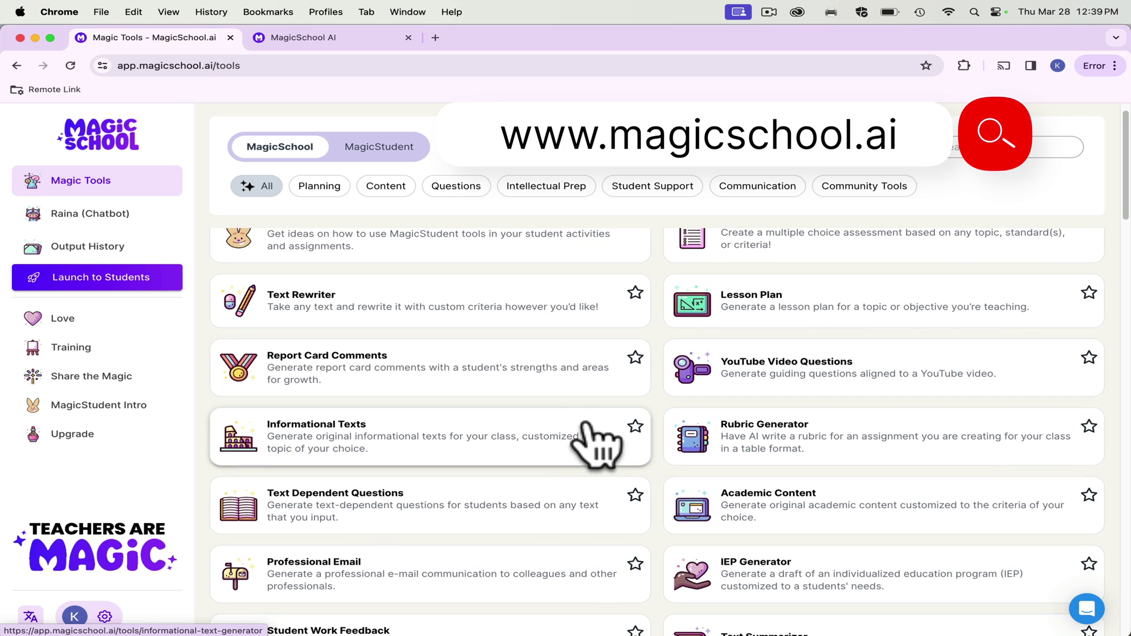
{"action": "scroll", "coordinate": [495, 442], "scroll_direction": "up", "scroll_amount": 1}
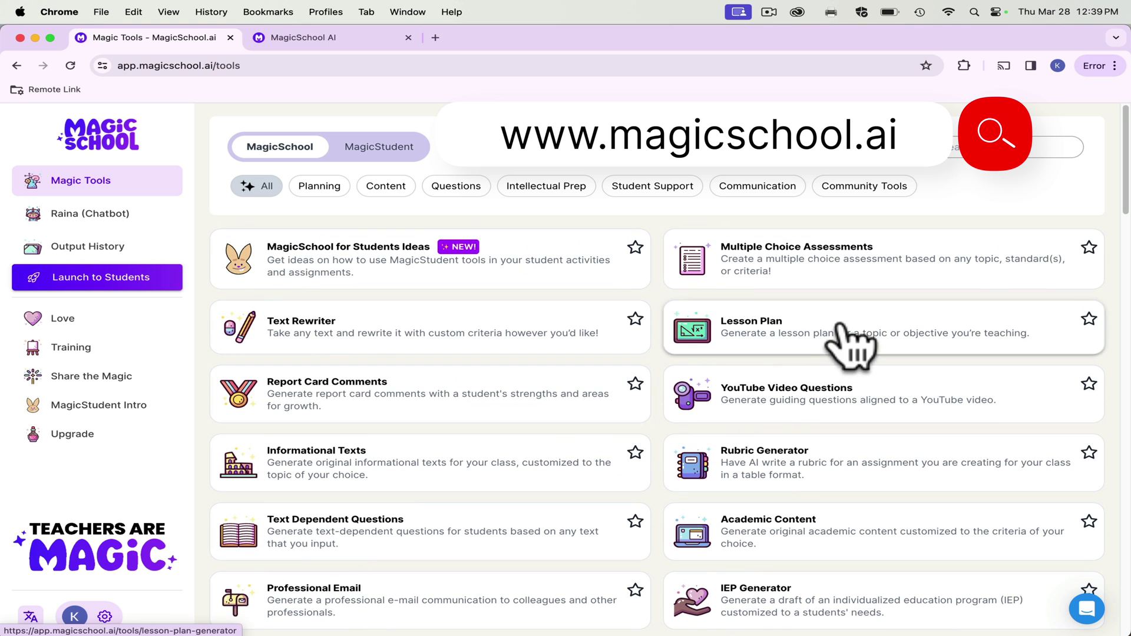
{"action": "left_click_drag", "start_coordinate": [1127, 215], "coordinate": [1124, 383]}
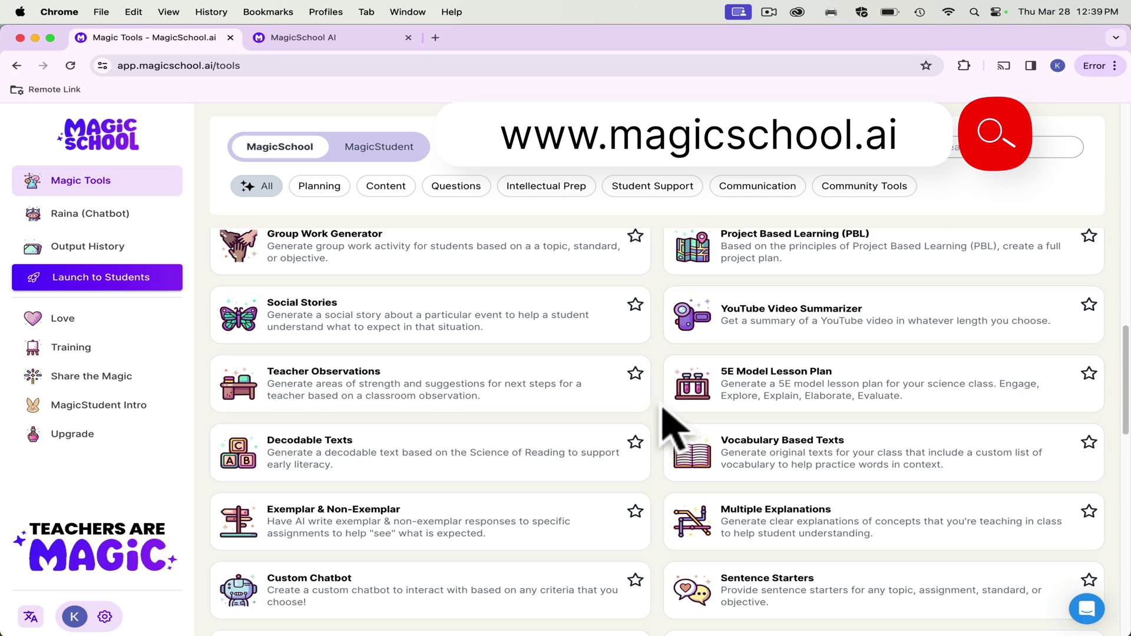
{"action": "scroll", "coordinate": [671, 427], "scroll_direction": "down", "scroll_amount": 5}
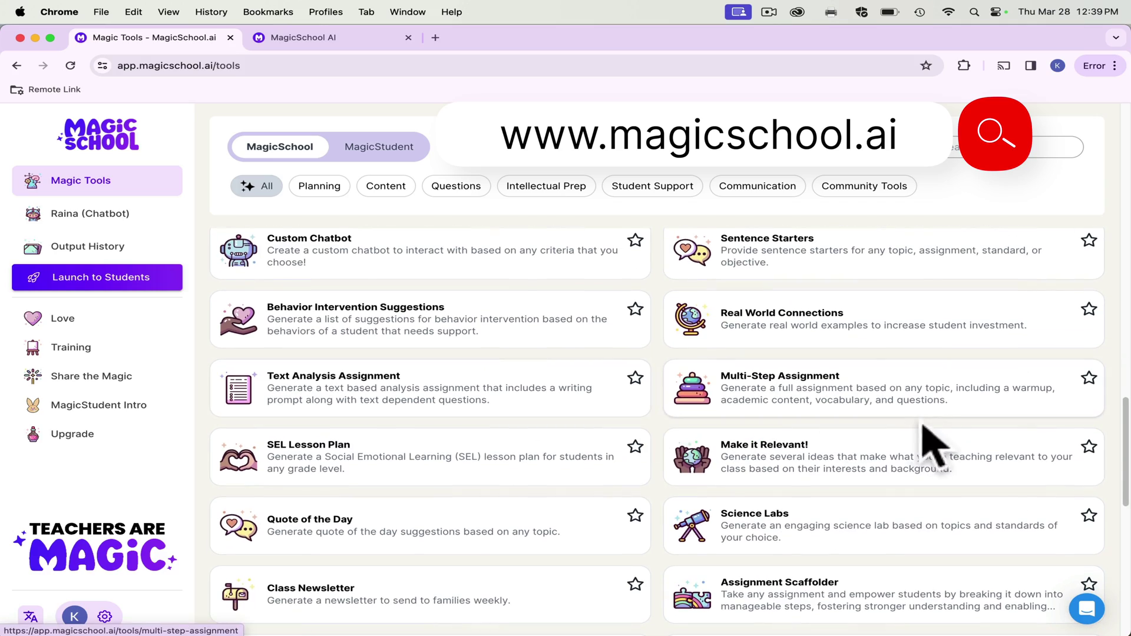
{"action": "left_click_drag", "start_coordinate": [1123, 466], "coordinate": [1124, 153]}
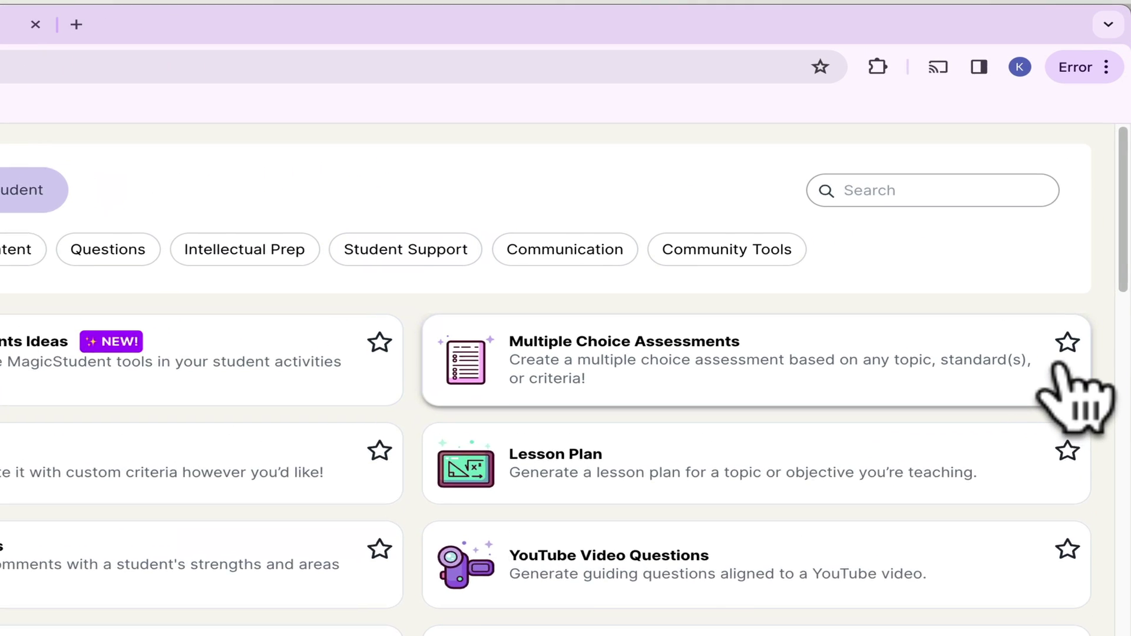
{"action": "left_click", "coordinate": [1066, 344]}
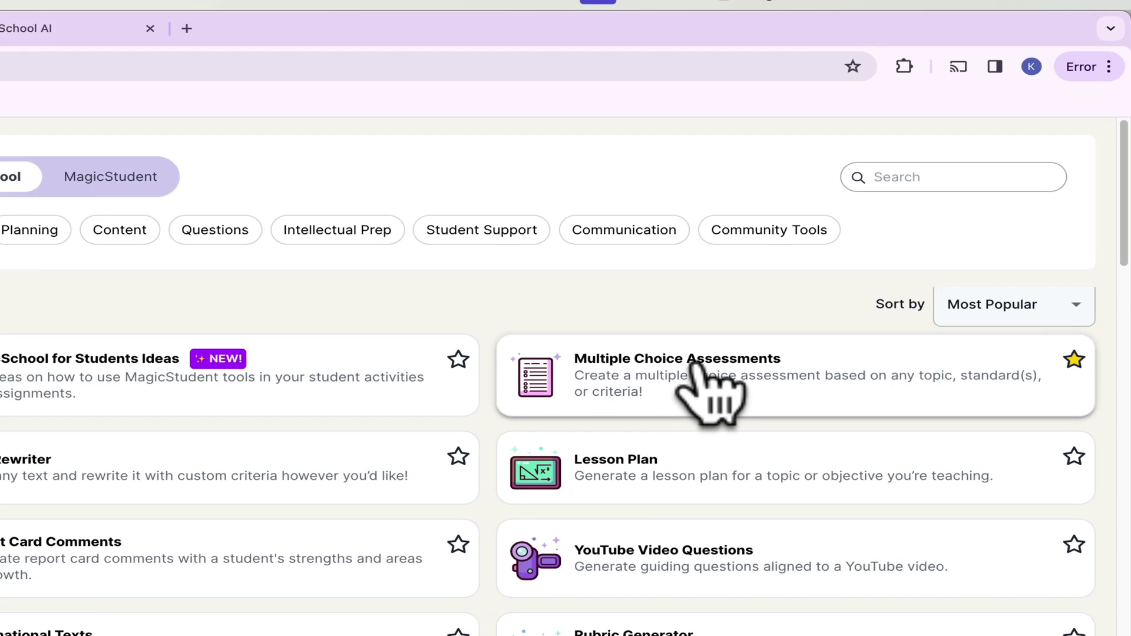
{"action": "left_click", "coordinate": [625, 453]}
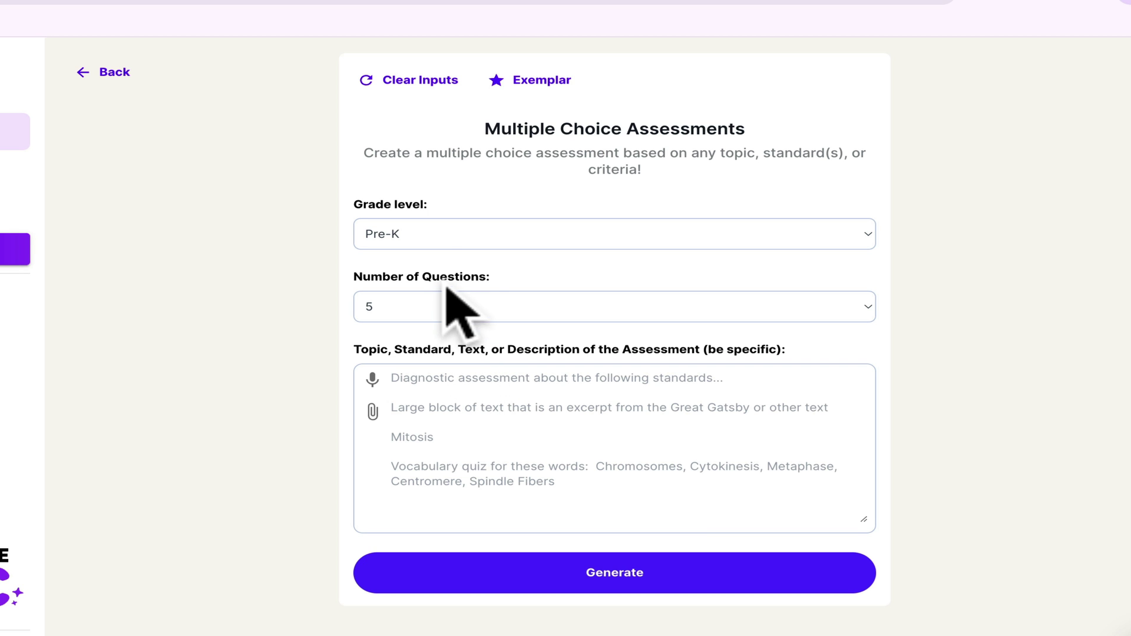
Set the assessment to 11th grade with 10 questions
{"action": "left_click", "coordinate": [439, 248]}
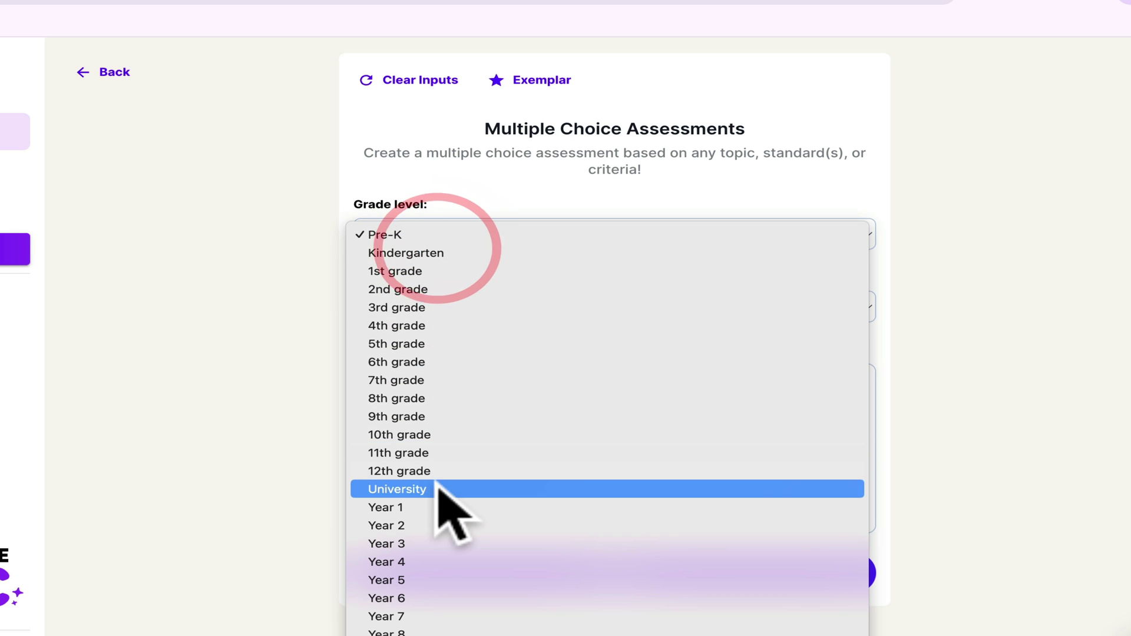
{"action": "left_click", "coordinate": [426, 454]}
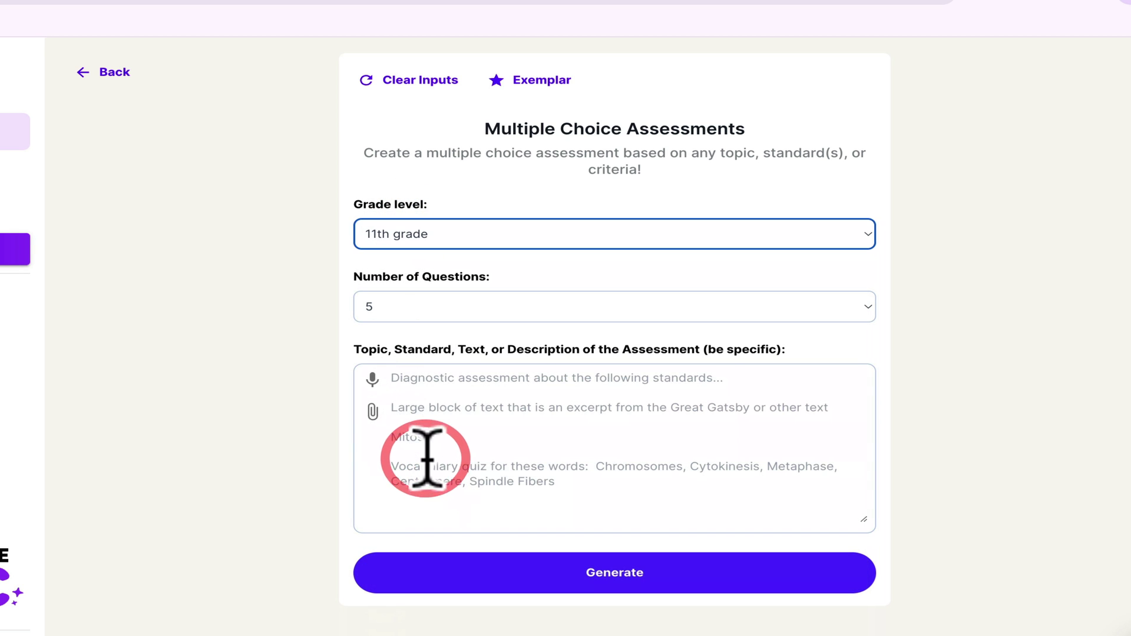
{"action": "left_click", "coordinate": [418, 303]}
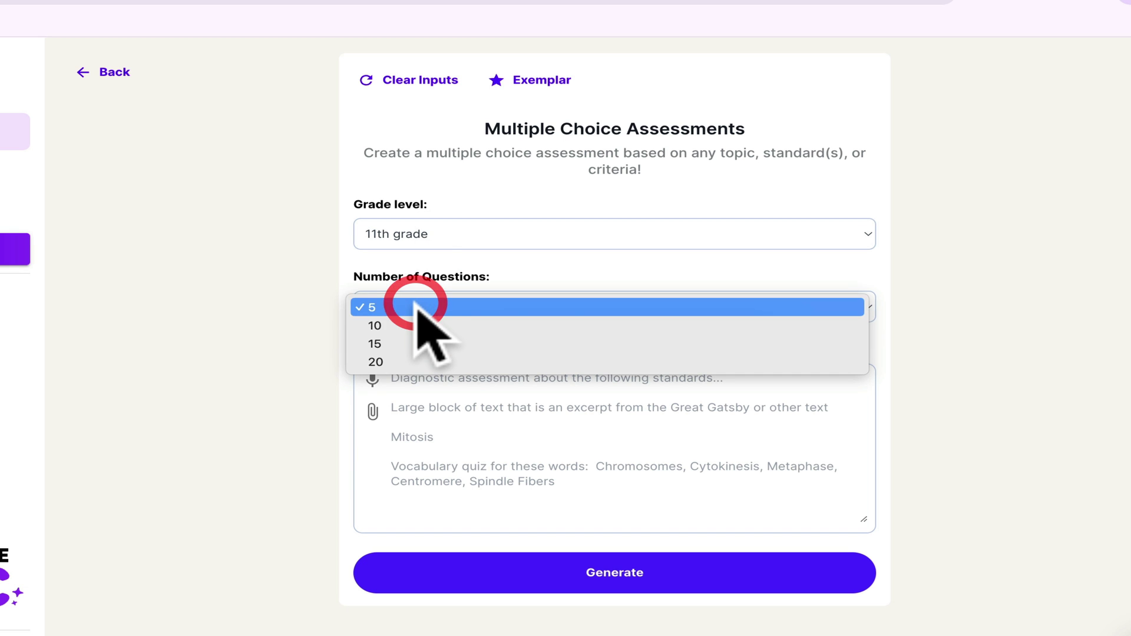
{"action": "left_click", "coordinate": [418, 324]}
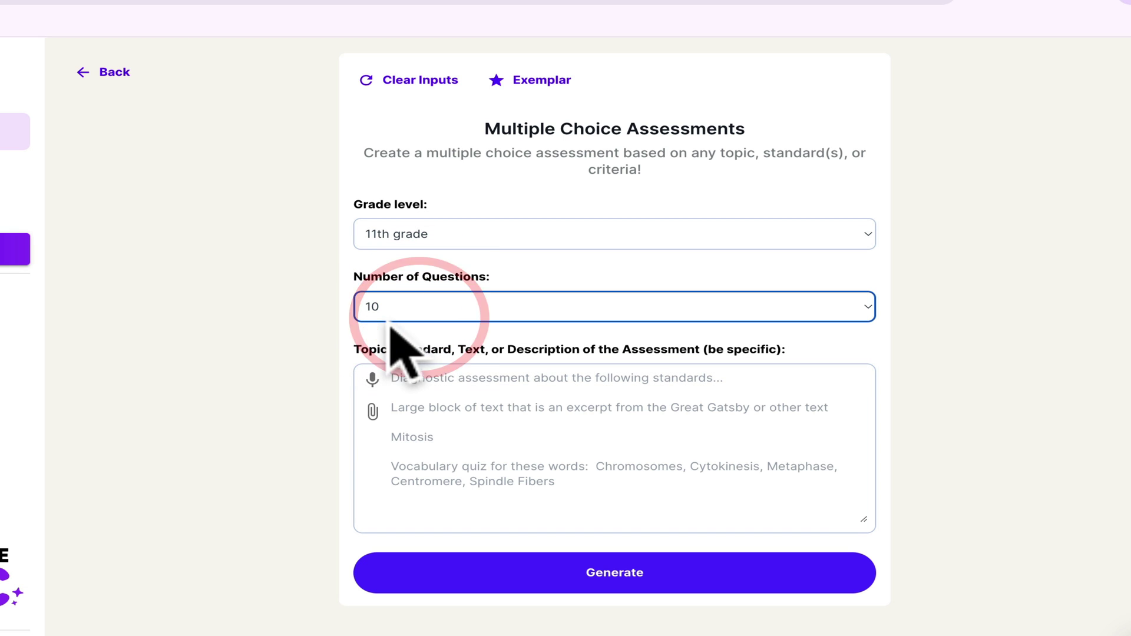
{"action": "left_click", "coordinate": [407, 413]}
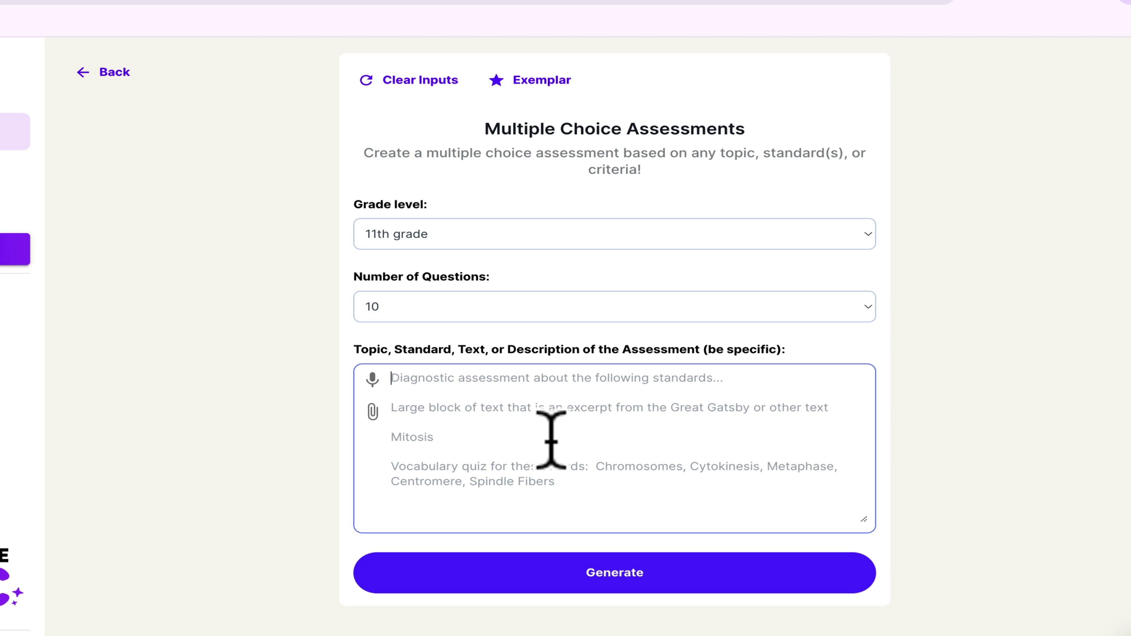
Enter the topic 'AP Human Geography Unit 7 Topic 7.1 using the 2020 CED' and switch the grade to 12th grade
{"action": "type", "text": "AP Human Geography Unit 7"}
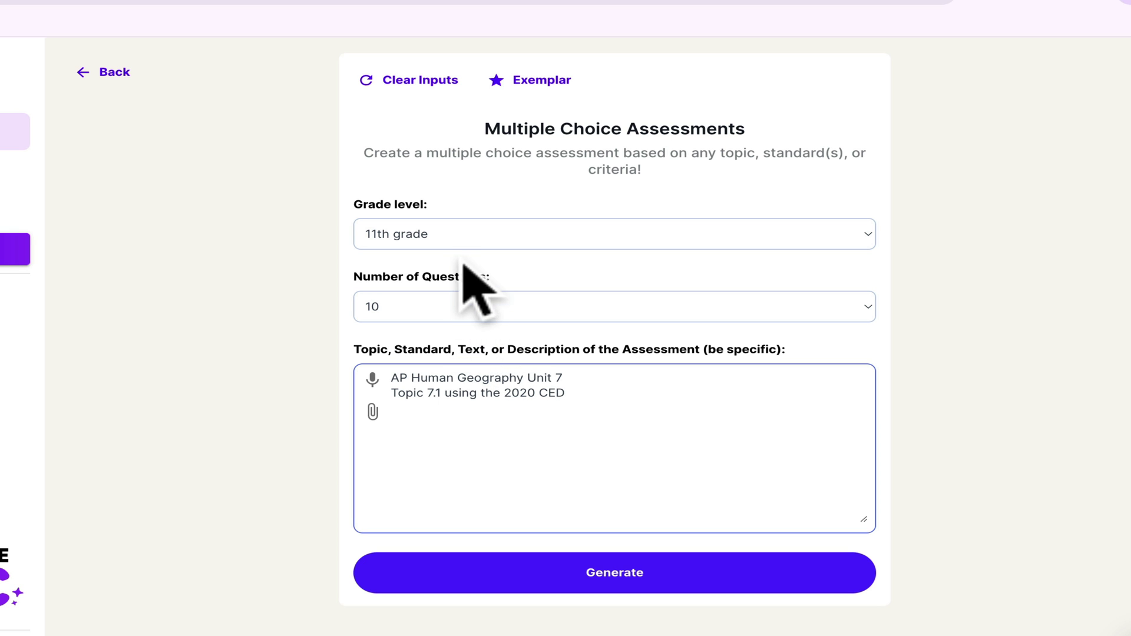
{"action": "left_click", "coordinate": [451, 236]}
{"action": "left_click", "coordinate": [448, 252]}
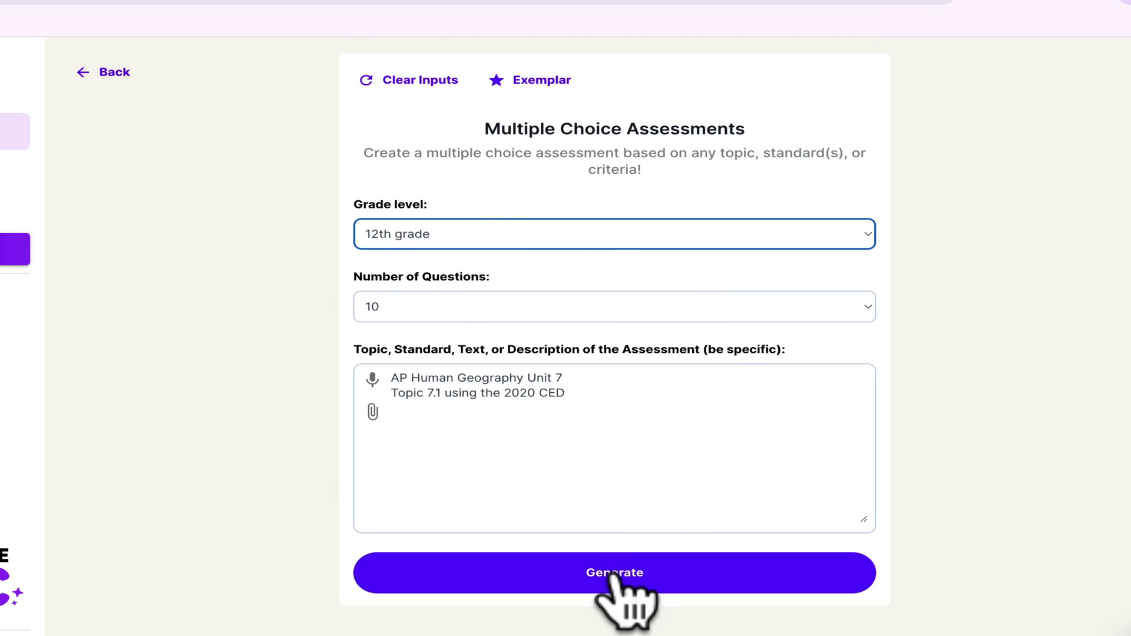
Generate the Unit 7 assessment, check its export options, and read through the questions to the answer key
{"action": "left_click", "coordinate": [568, 570]}
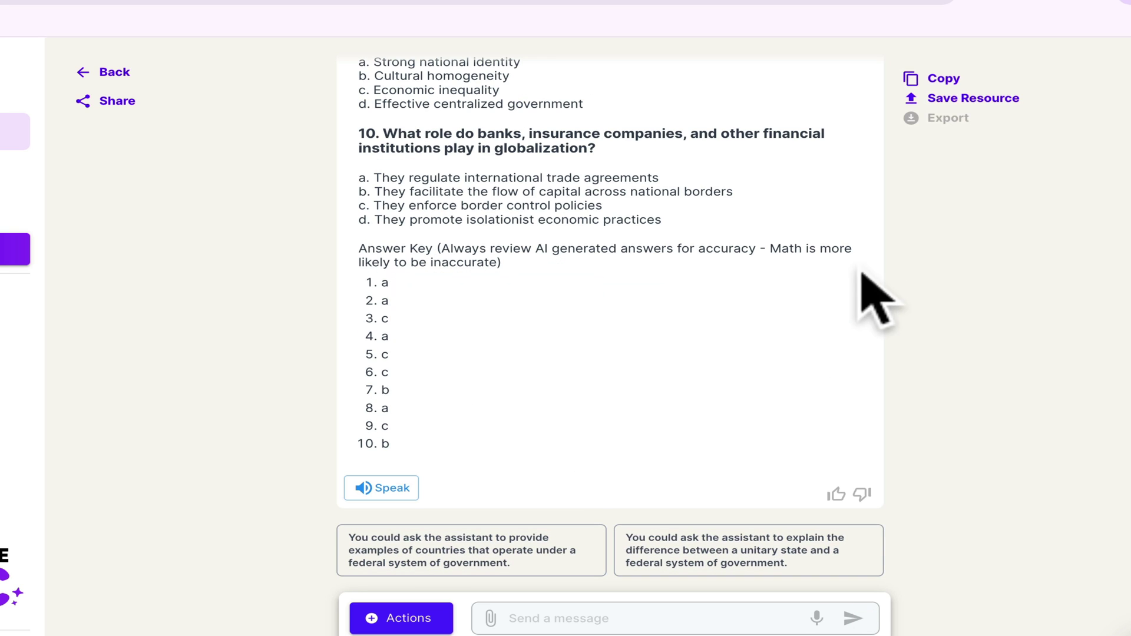
{"action": "left_click", "coordinate": [942, 120]}
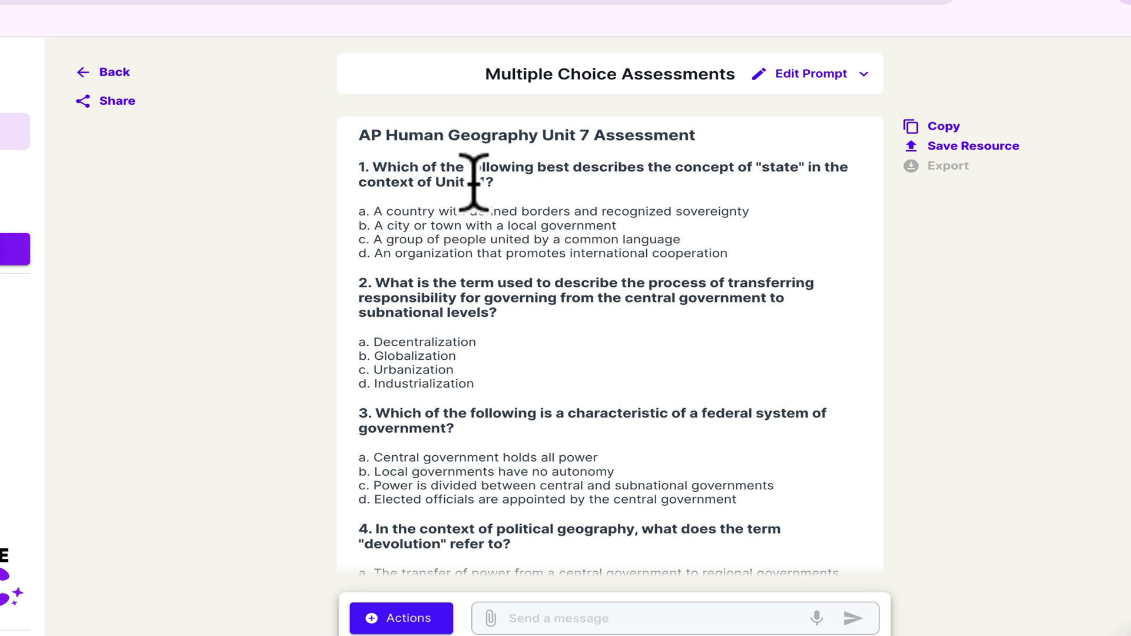
{"action": "left_click_drag", "start_coordinate": [494, 183], "coordinate": [355, 171]}
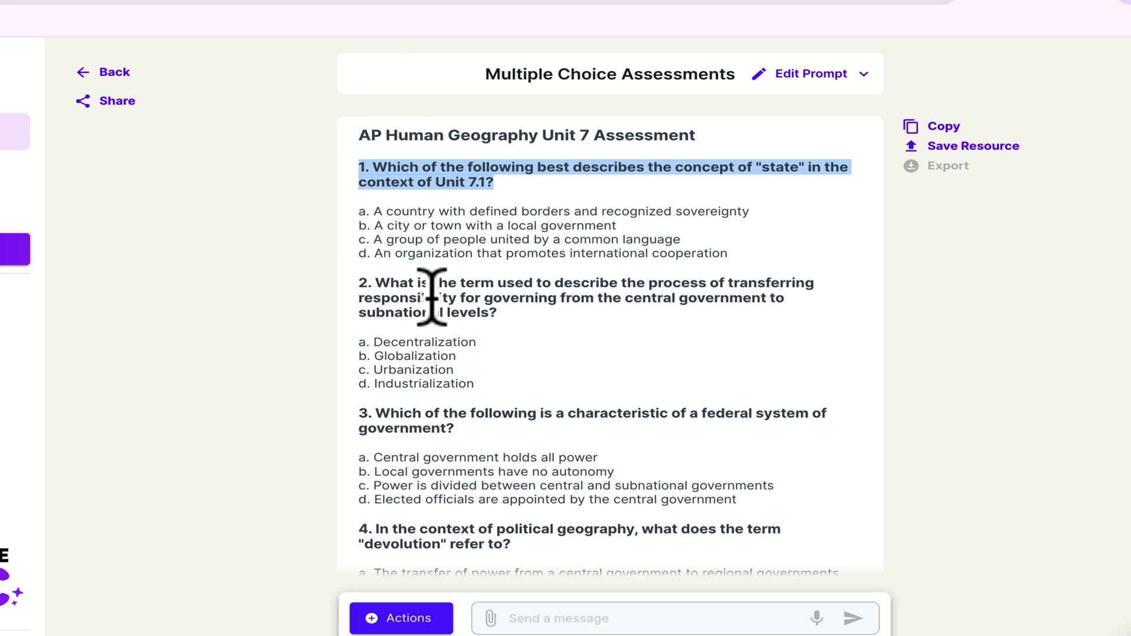
{"action": "left_click_drag", "start_coordinate": [498, 313], "coordinate": [359, 284]}
{"action": "scroll", "coordinate": [500, 407], "scroll_direction": "down", "scroll_amount": 10}
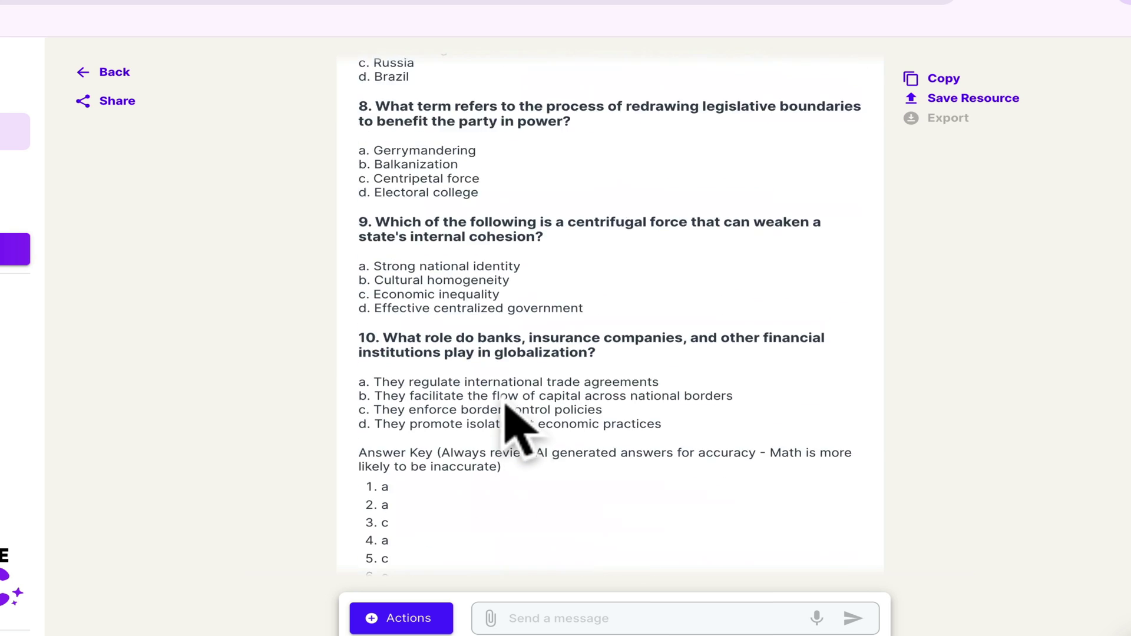
{"action": "scroll", "coordinate": [506, 404], "scroll_direction": "down", "scroll_amount": 3}
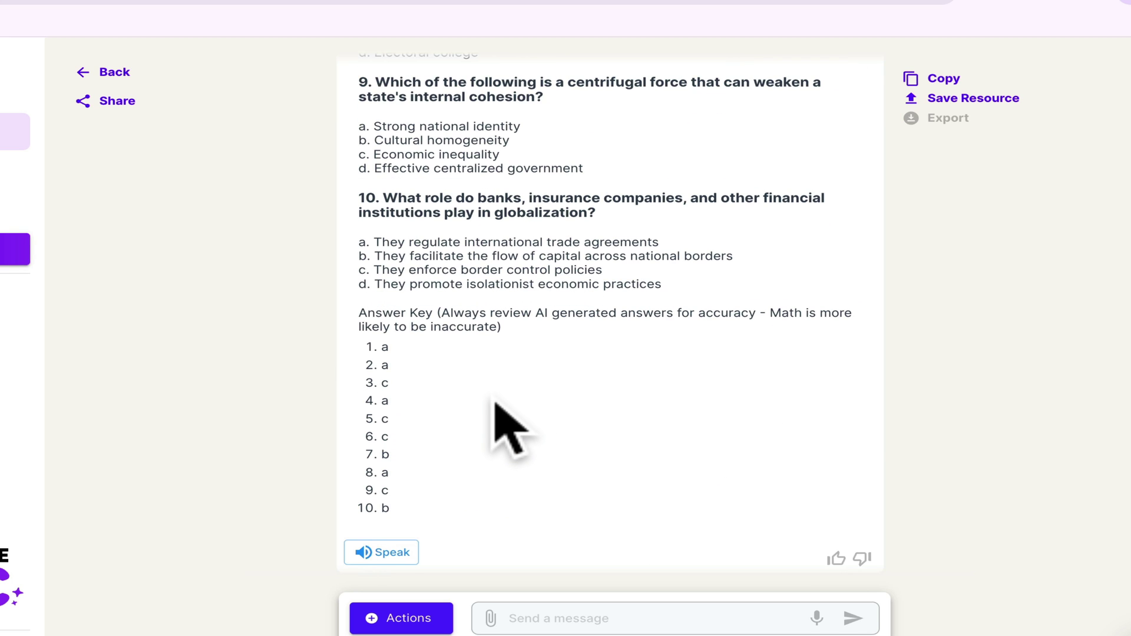
Go back to the Magic Tools catalogue and scroll through the All Tools list
{"action": "left_click", "coordinate": [90, 82]}
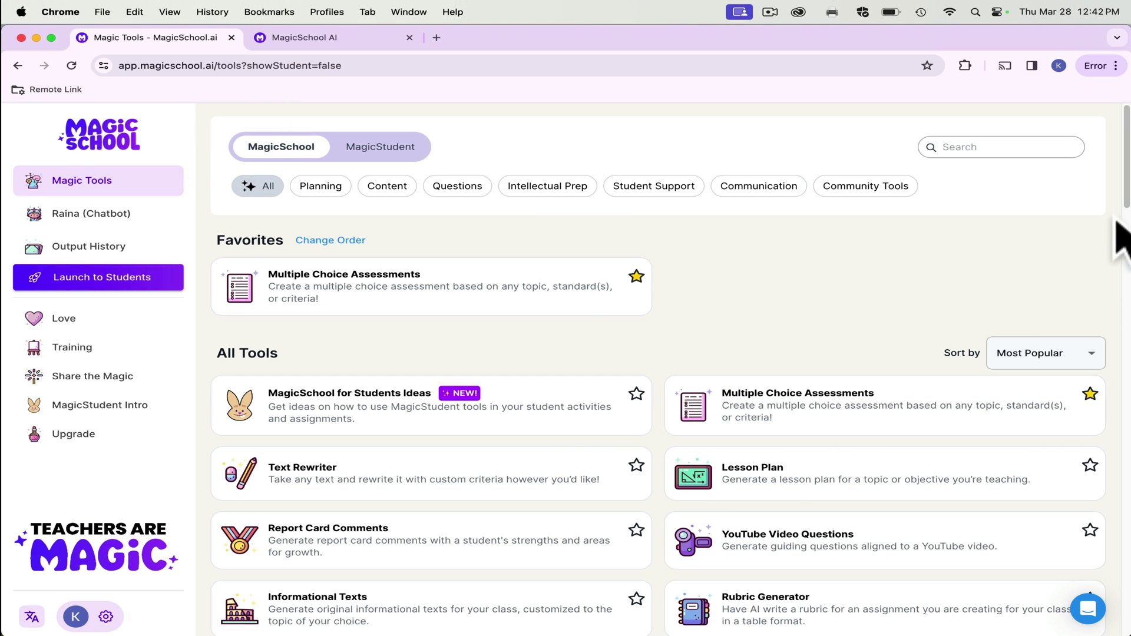
{"action": "scroll", "coordinate": [1127, 215], "scroll_direction": "down", "scroll_amount": 5}
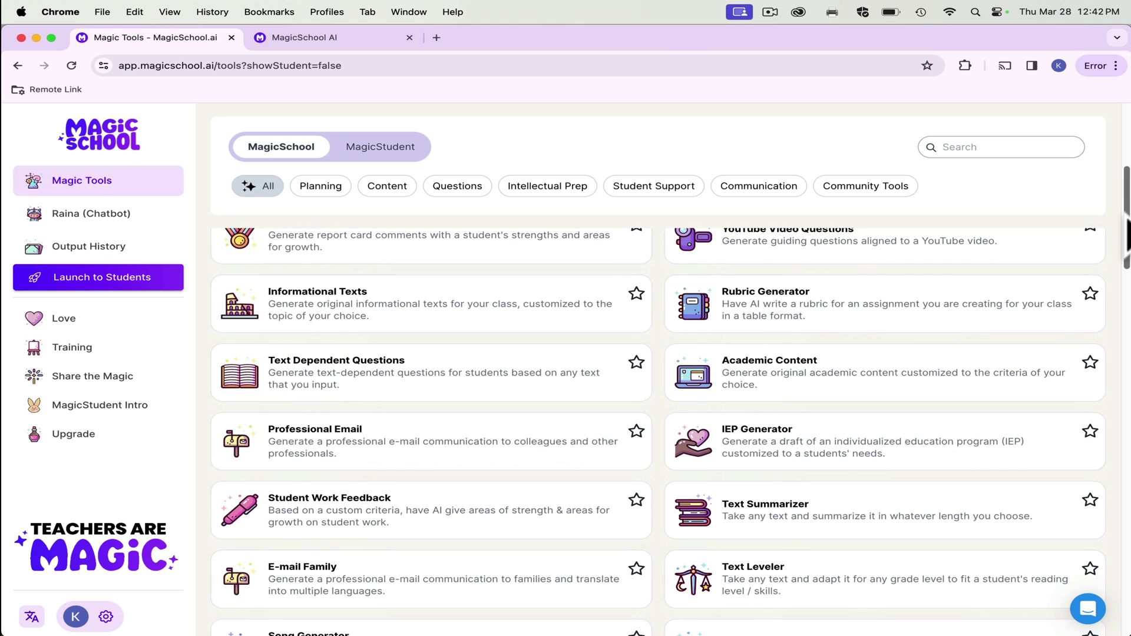
{"action": "scroll", "coordinate": [1127, 242], "scroll_direction": "down", "scroll_amount": 1}
{"action": "scroll", "coordinate": [1127, 233], "scroll_direction": "up", "scroll_amount": 2}
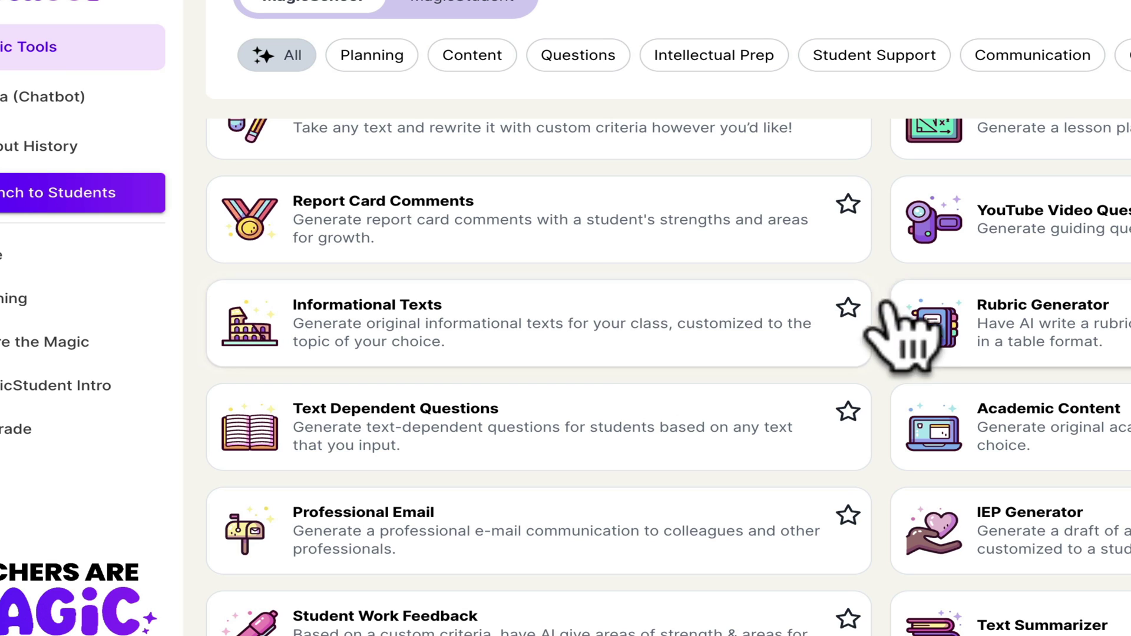
Favourite Informational Texts, open its form, and keep Literary Nonfiction as the text type
{"action": "left_click", "coordinate": [847, 307]}
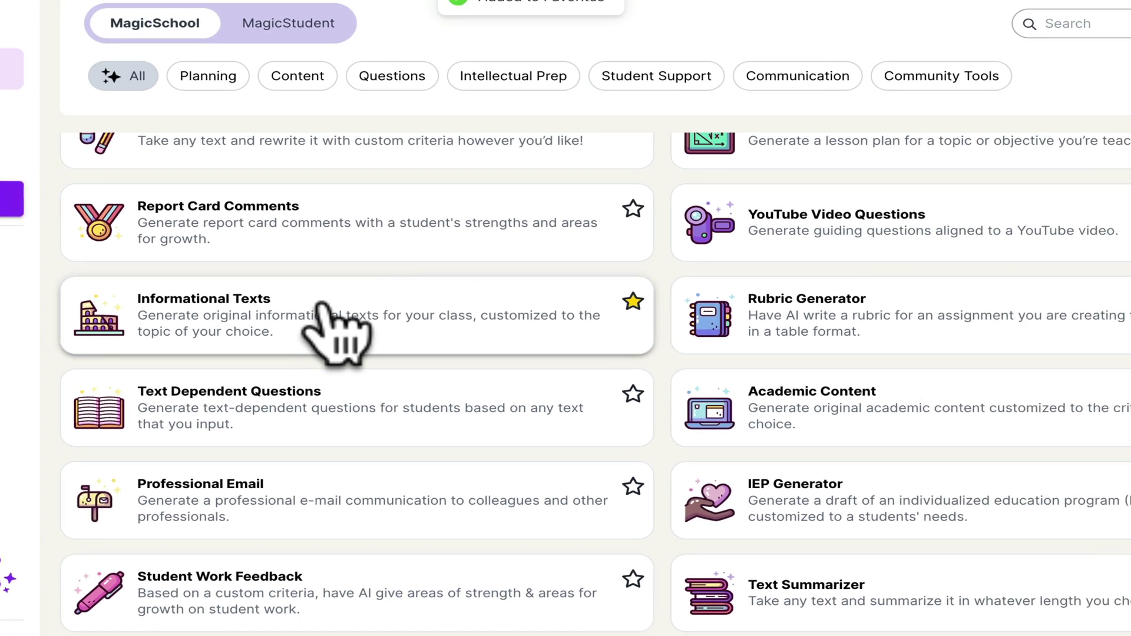
{"action": "left_click", "coordinate": [513, 321]}
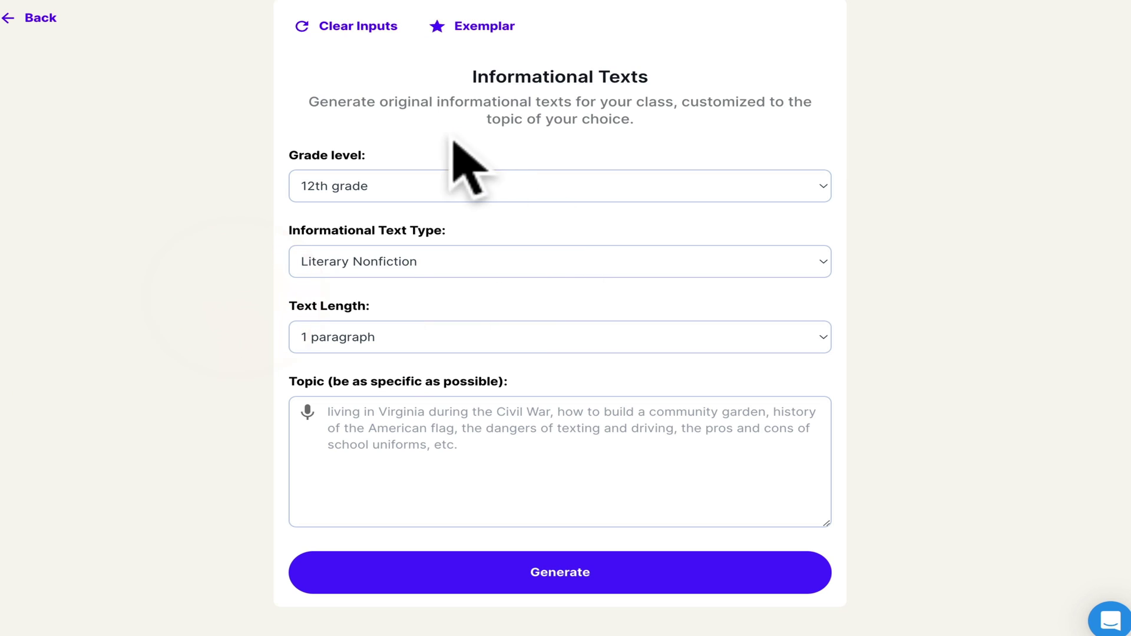
{"action": "left_click", "coordinate": [370, 264]}
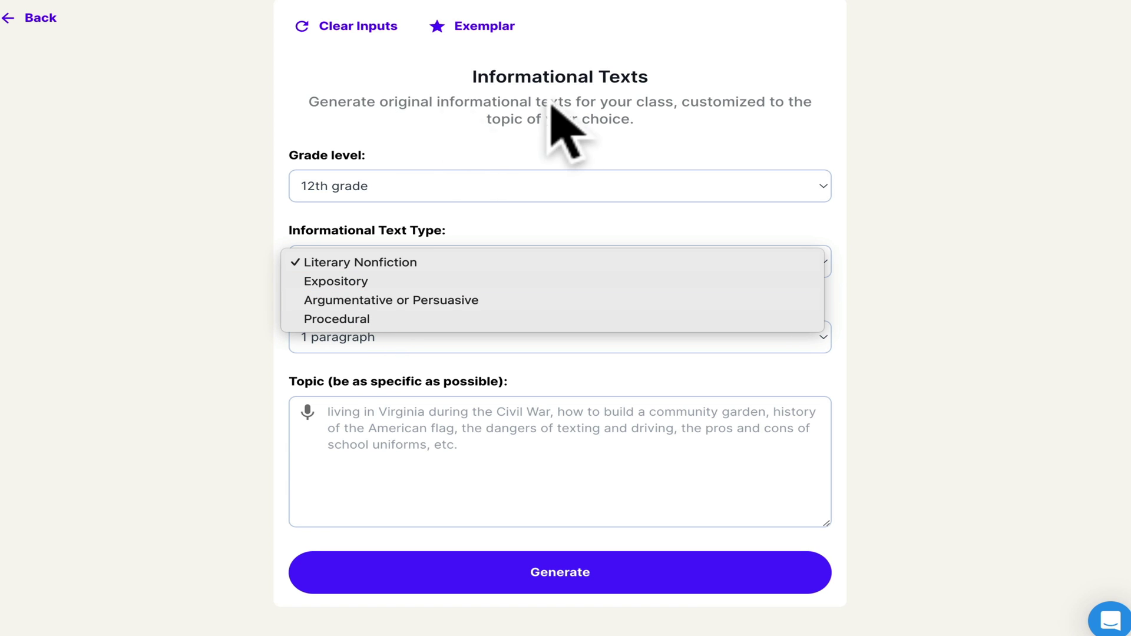
{"action": "left_click", "coordinate": [370, 263]}
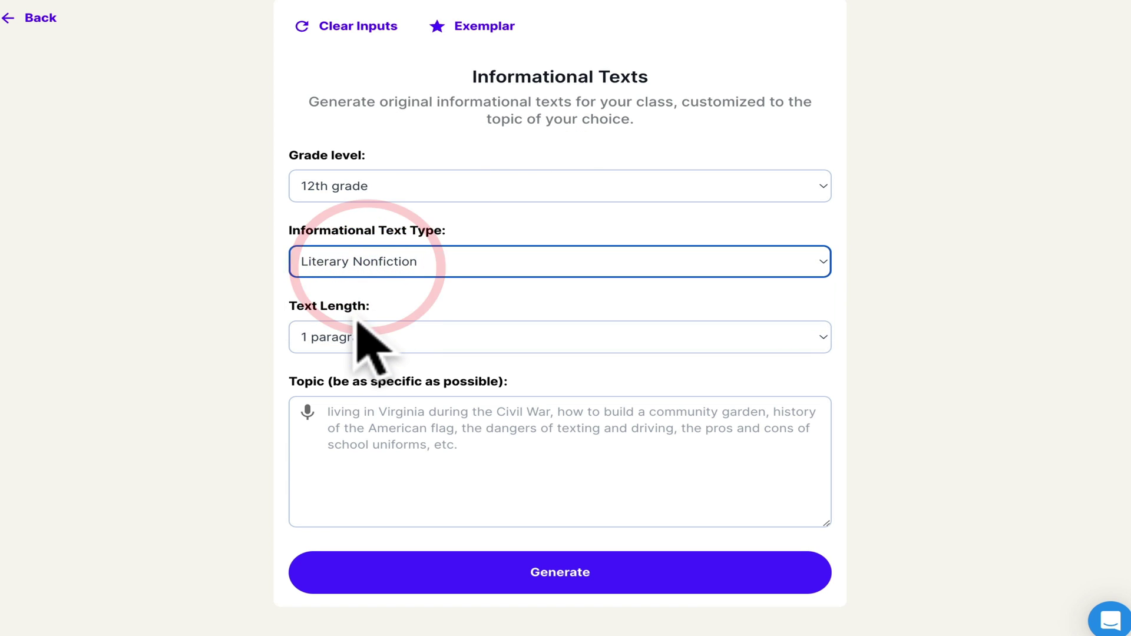
Set the Informational Texts length to 3 pages
{"action": "left_click", "coordinate": [363, 434]}
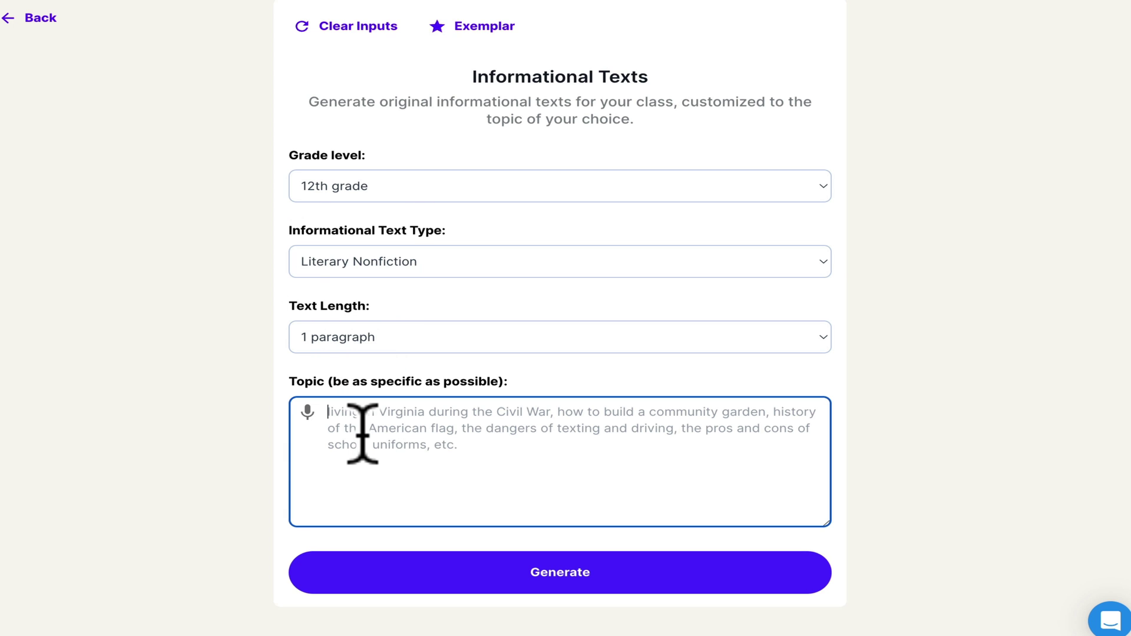
{"action": "left_click", "coordinate": [362, 434]}
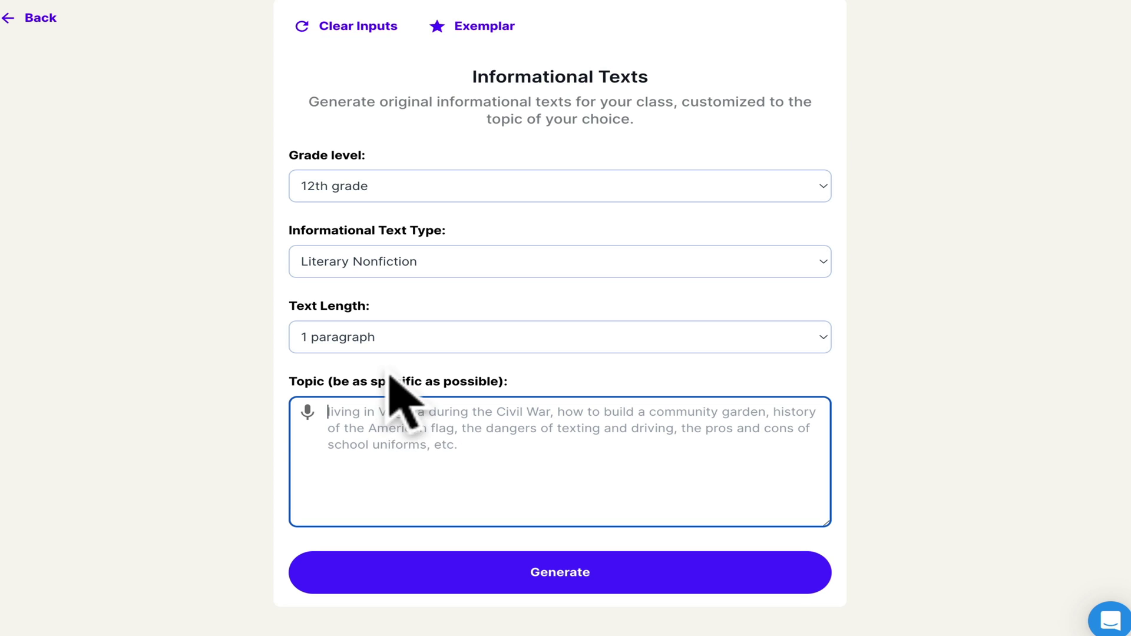
{"action": "left_click", "coordinate": [367, 348]}
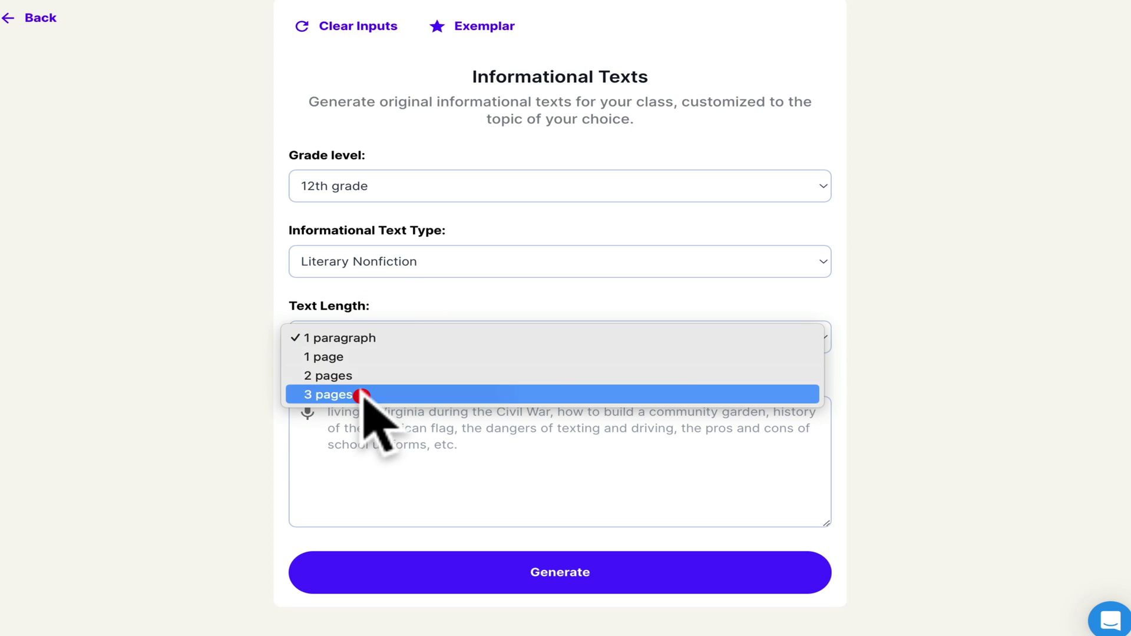
{"action": "left_click", "coordinate": [366, 395]}
{"action": "left_click", "coordinate": [406, 445]}
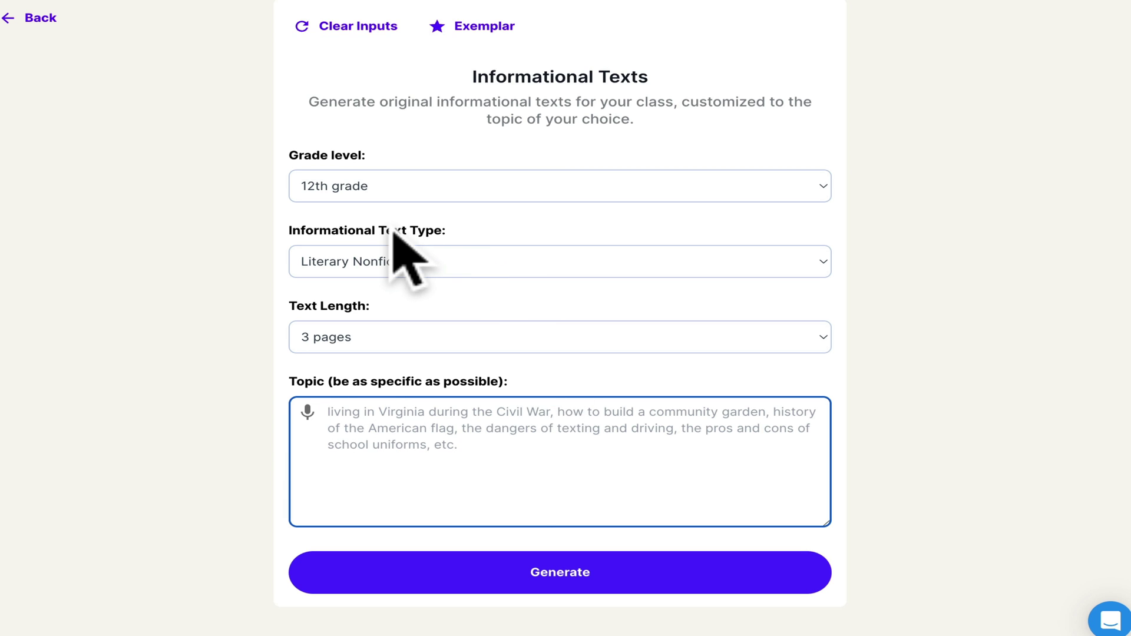
{"action": "left_click", "coordinate": [23, 27]}
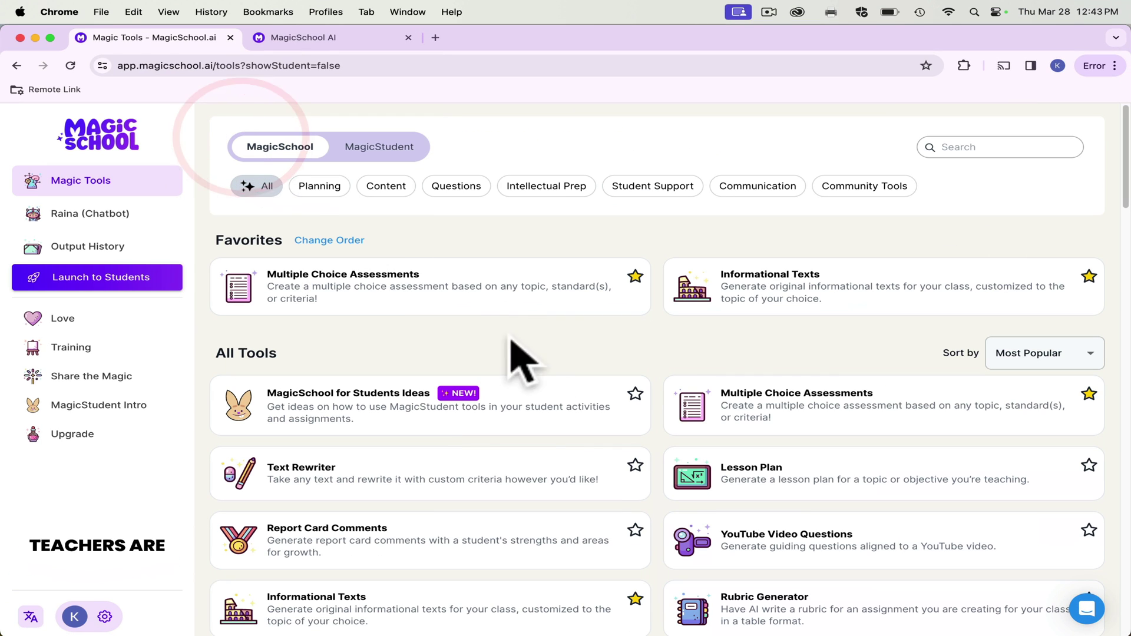
{"action": "left_click", "coordinate": [1117, 205]}
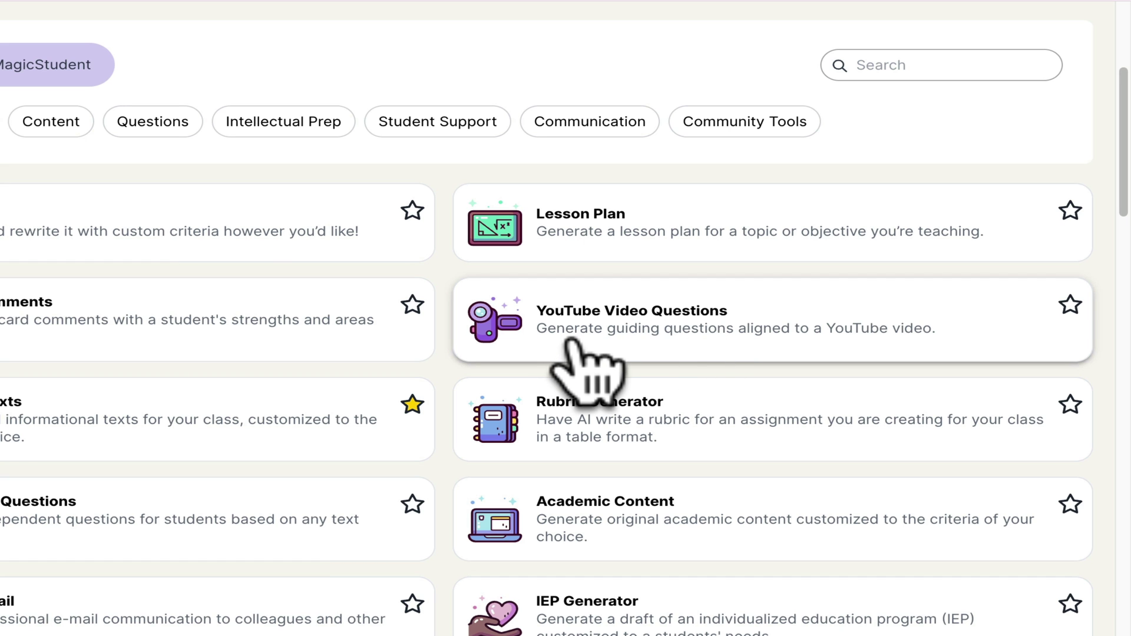
{"action": "left_click", "coordinate": [707, 350]}
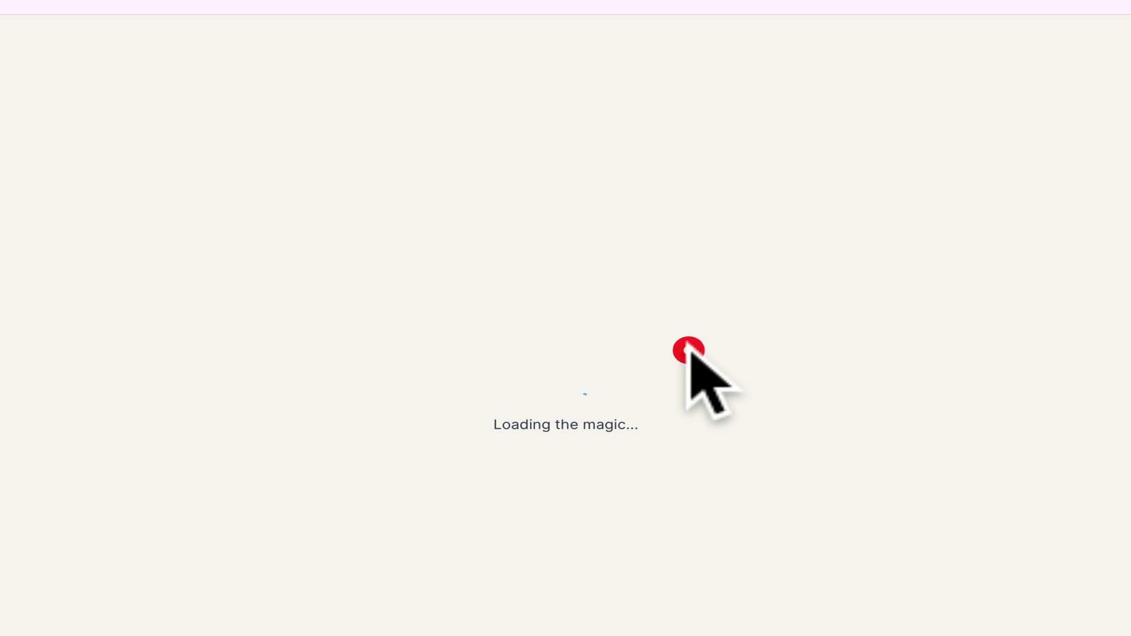
{"action": "left_click", "coordinate": [520, 413]}
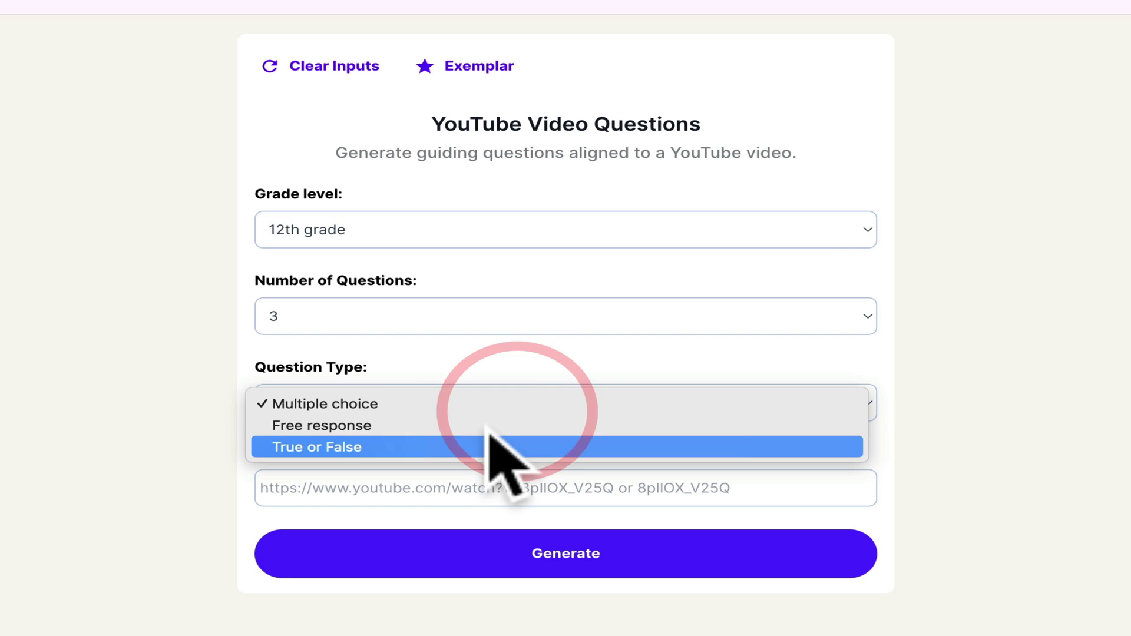
{"action": "left_click", "coordinate": [463, 320]}
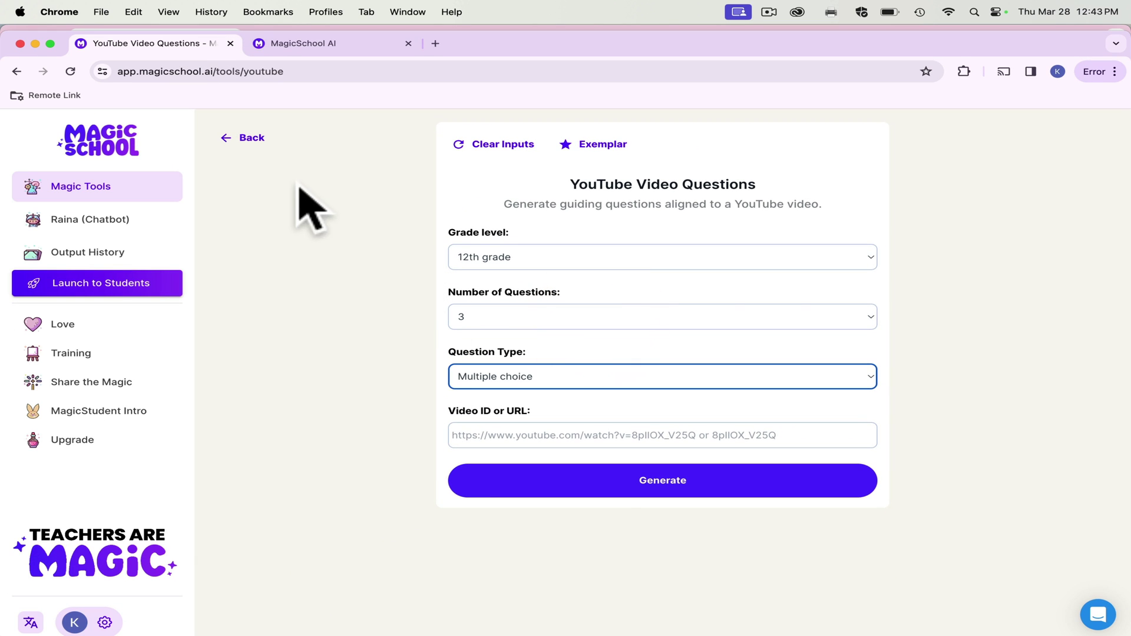
Open the IEP Generator and look at its disability category and student description fields
{"action": "left_click", "coordinate": [247, 139]}
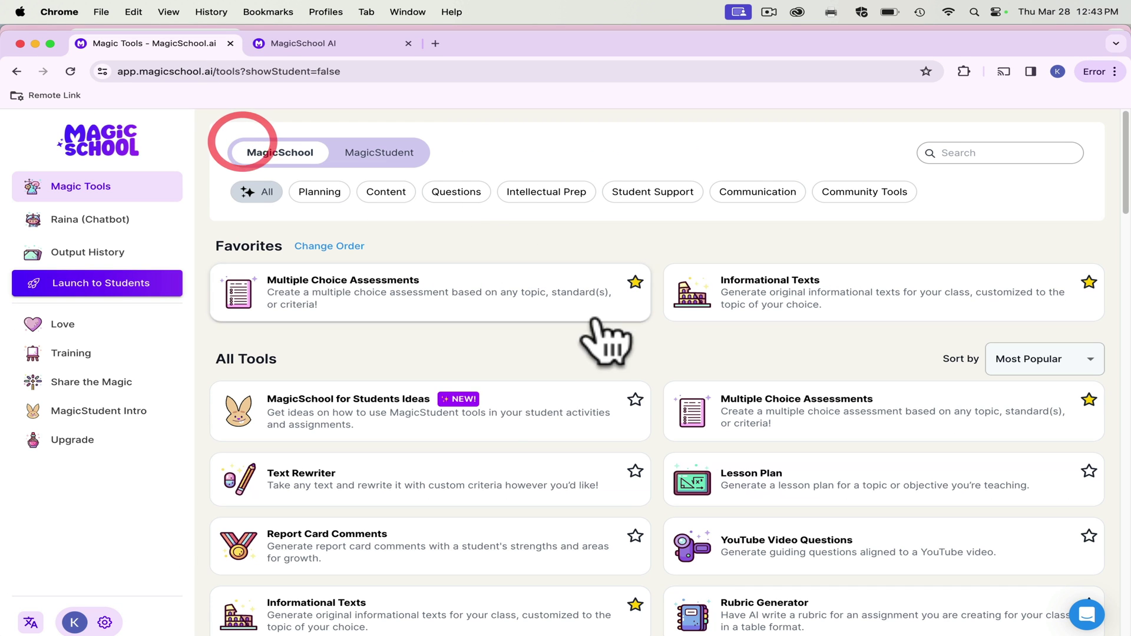
{"action": "scroll", "coordinate": [1122, 324], "scroll_direction": "down", "scroll_amount": 10}
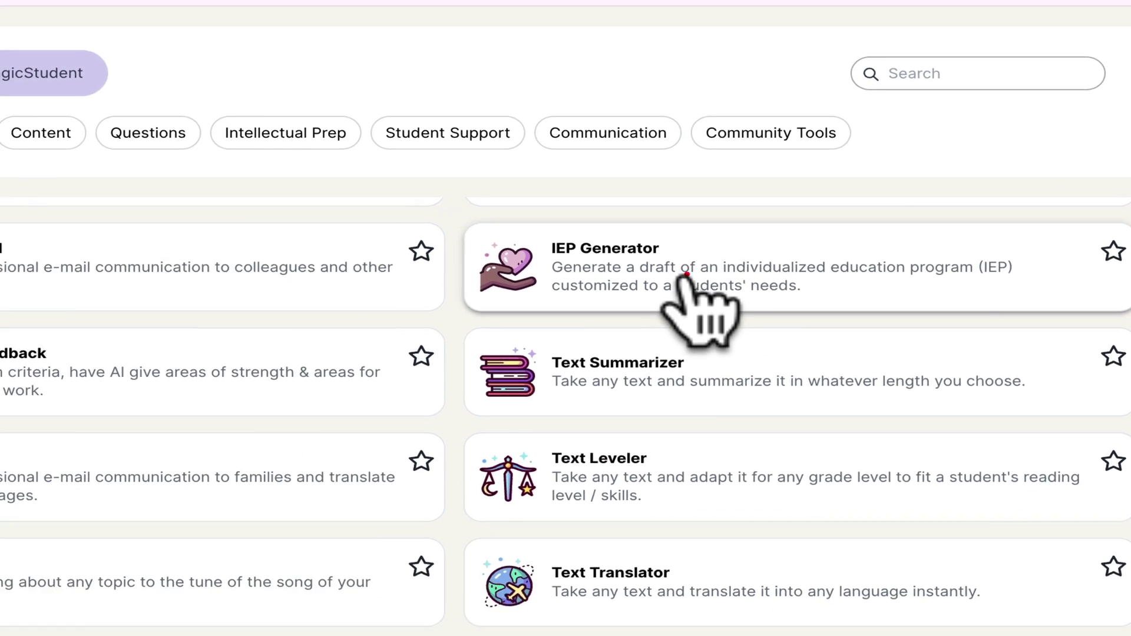
{"action": "left_click", "coordinate": [686, 274]}
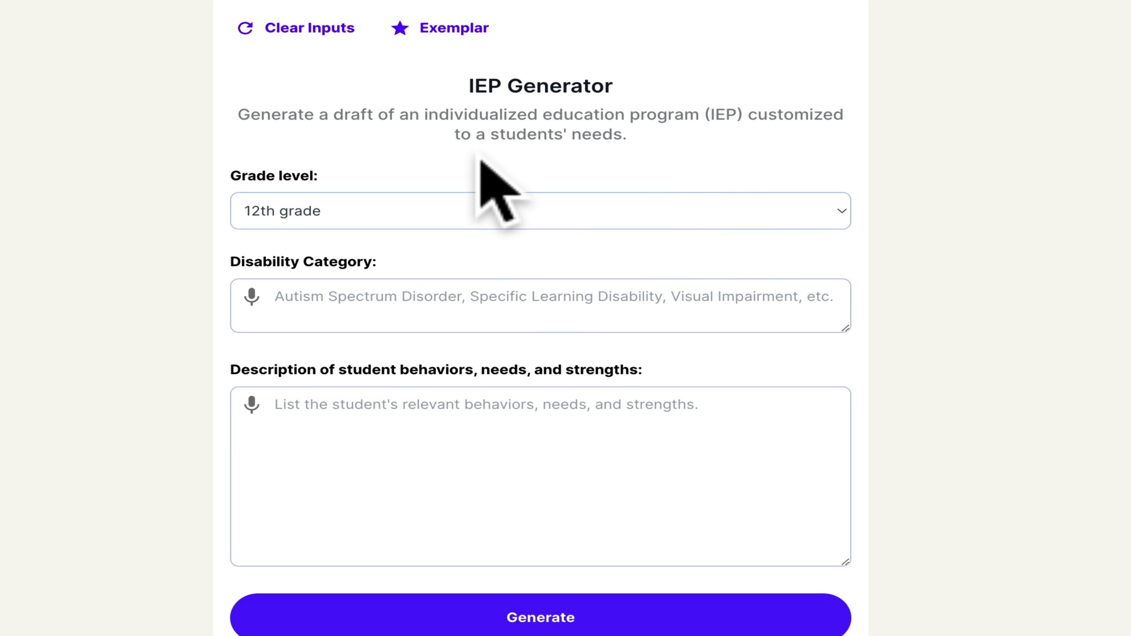
{"action": "left_click", "coordinate": [416, 294]}
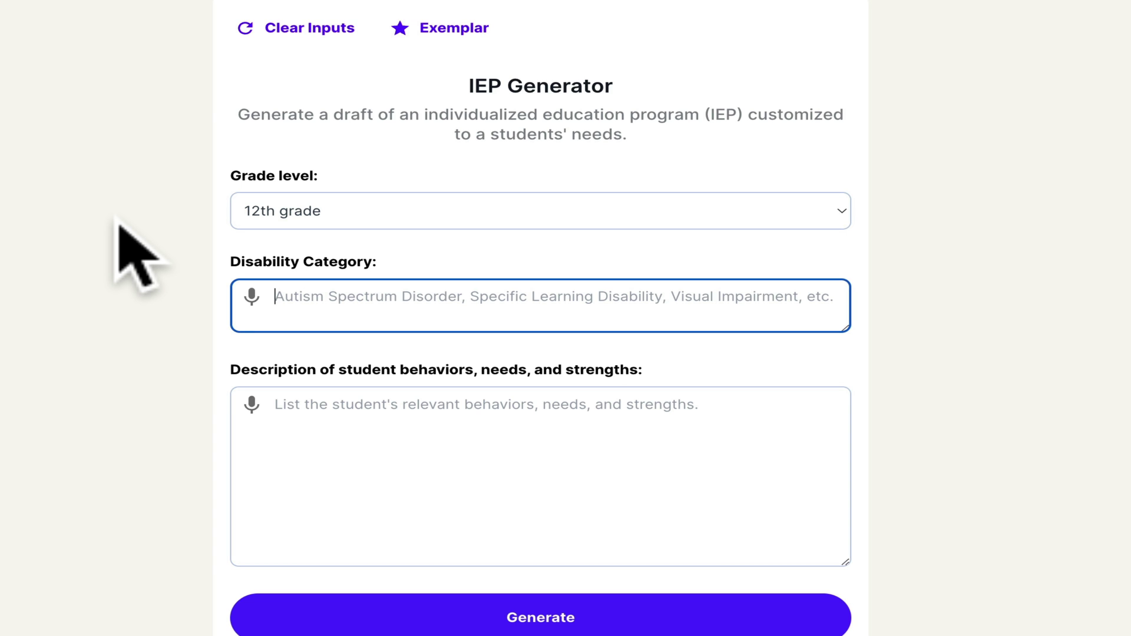
{"action": "left_click", "coordinate": [412, 403]}
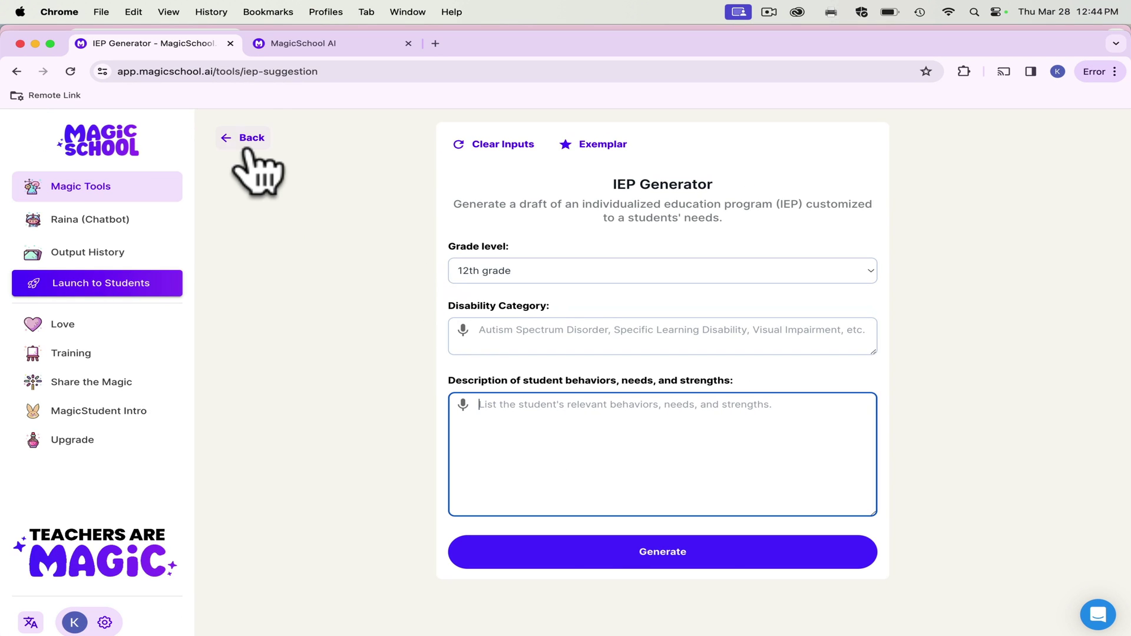
Open the Student Work Feedback tool and look at its student work field
{"action": "left_click", "coordinate": [246, 142]}
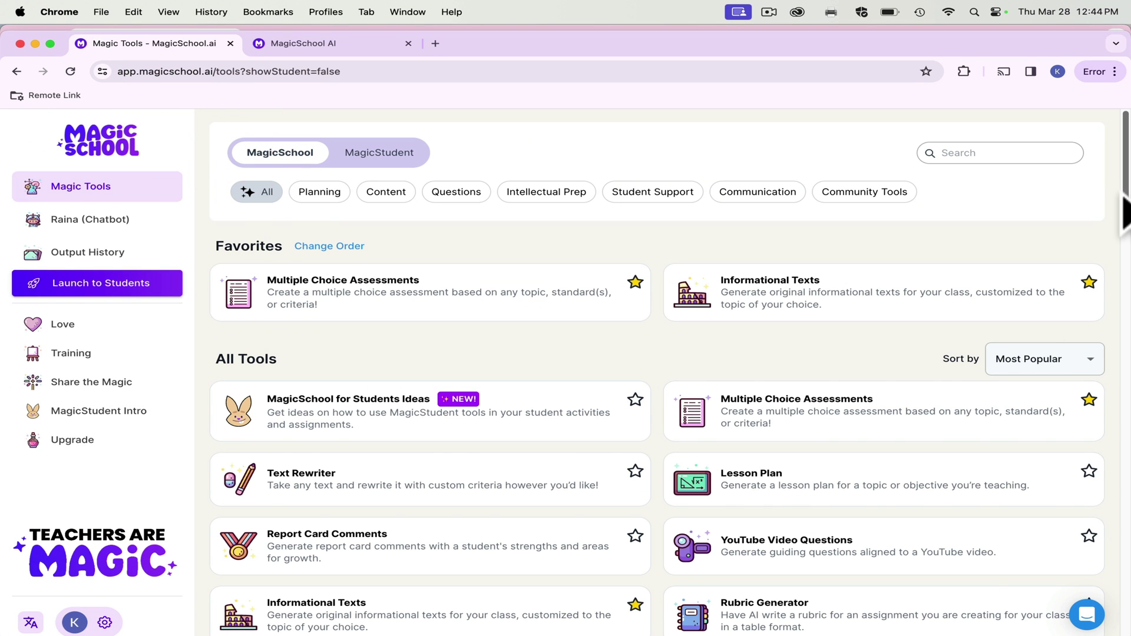
{"action": "left_click_drag", "start_coordinate": [1124, 215], "coordinate": [1115, 256]}
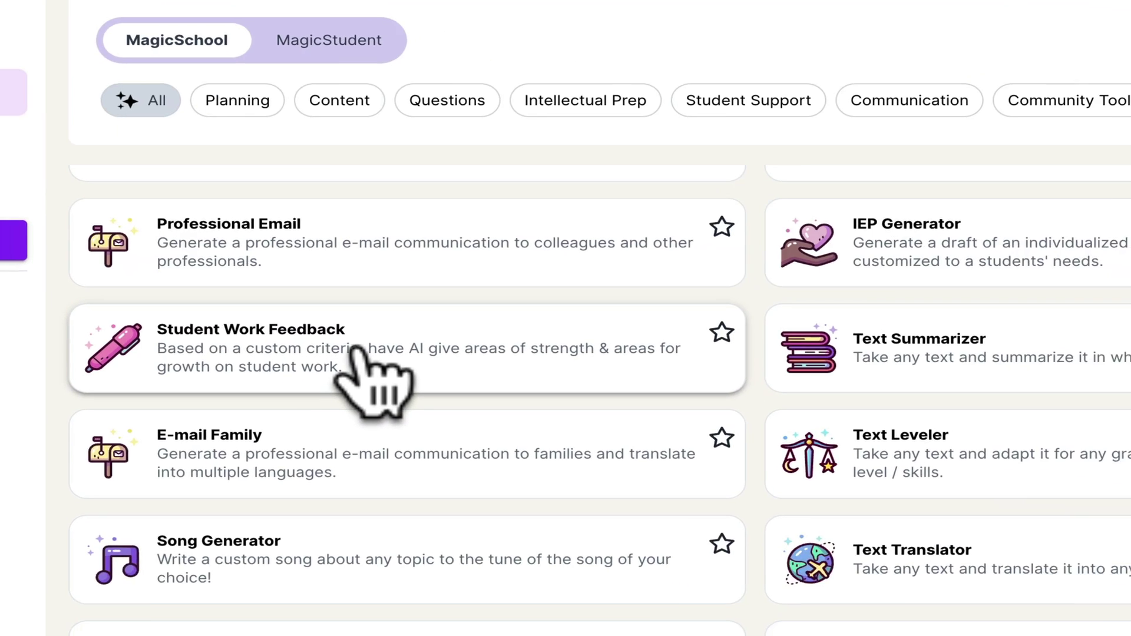
{"action": "left_click", "coordinate": [386, 353]}
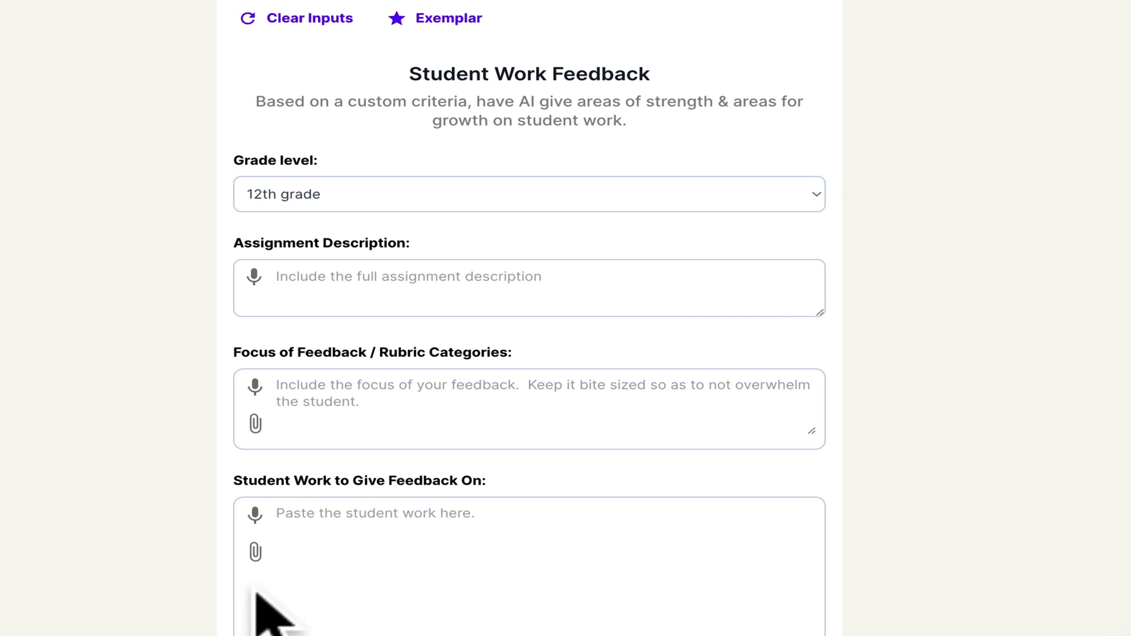
{"action": "left_click", "coordinate": [348, 522]}
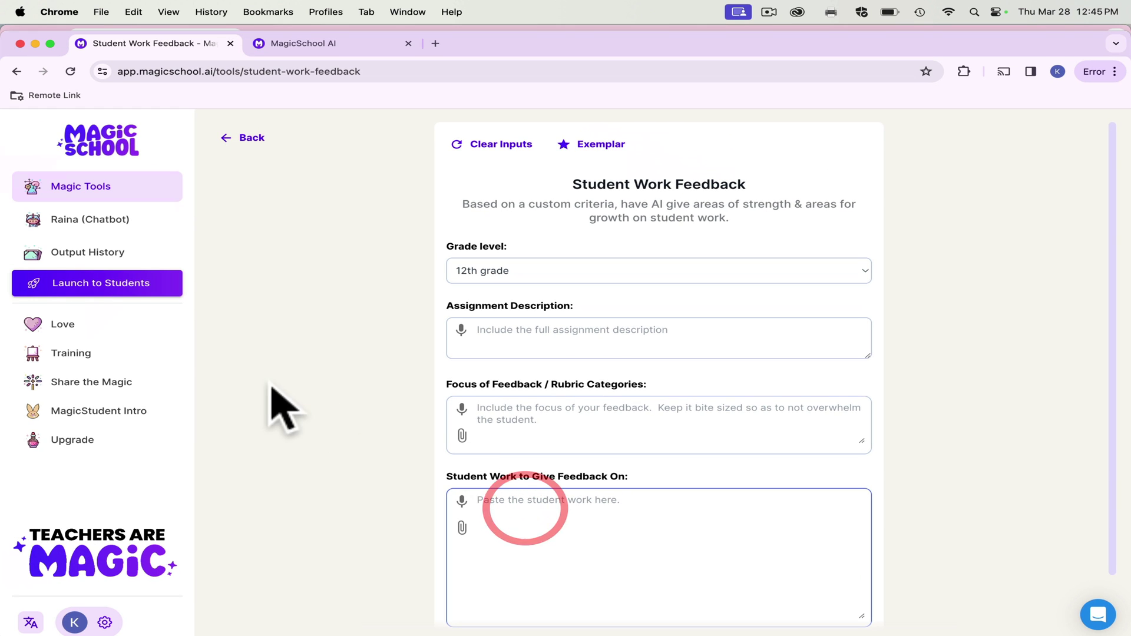
Return to the tools list and scroll down to Data Table Analysis and Syllabus Generator
{"action": "left_click", "coordinate": [243, 137]}
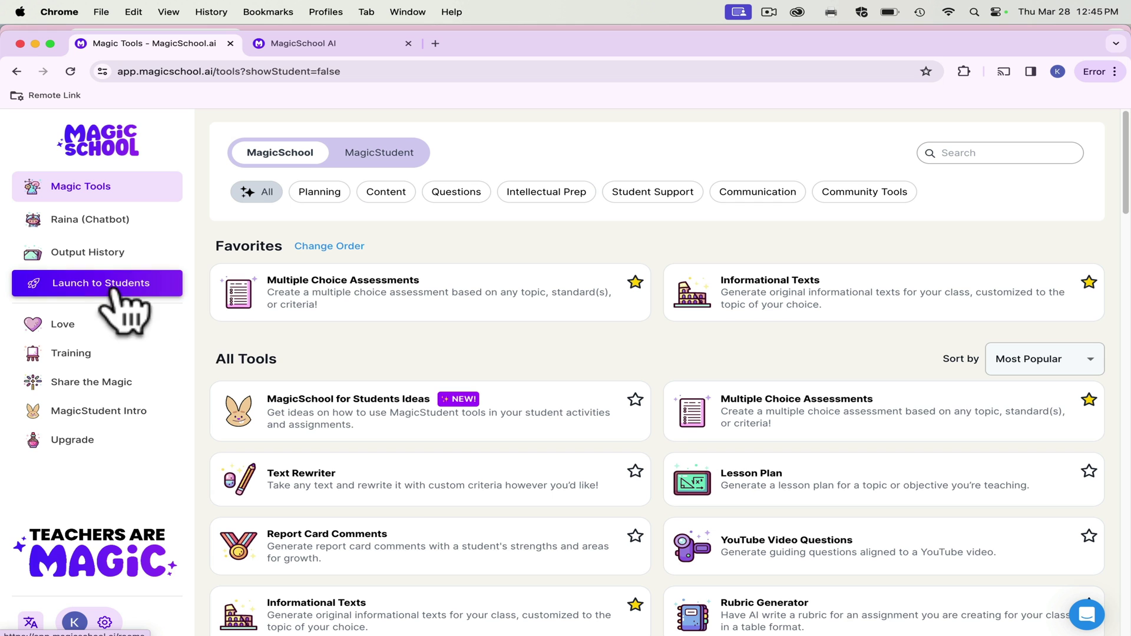
{"action": "left_click_drag", "start_coordinate": [1125, 203], "coordinate": [1126, 268]}
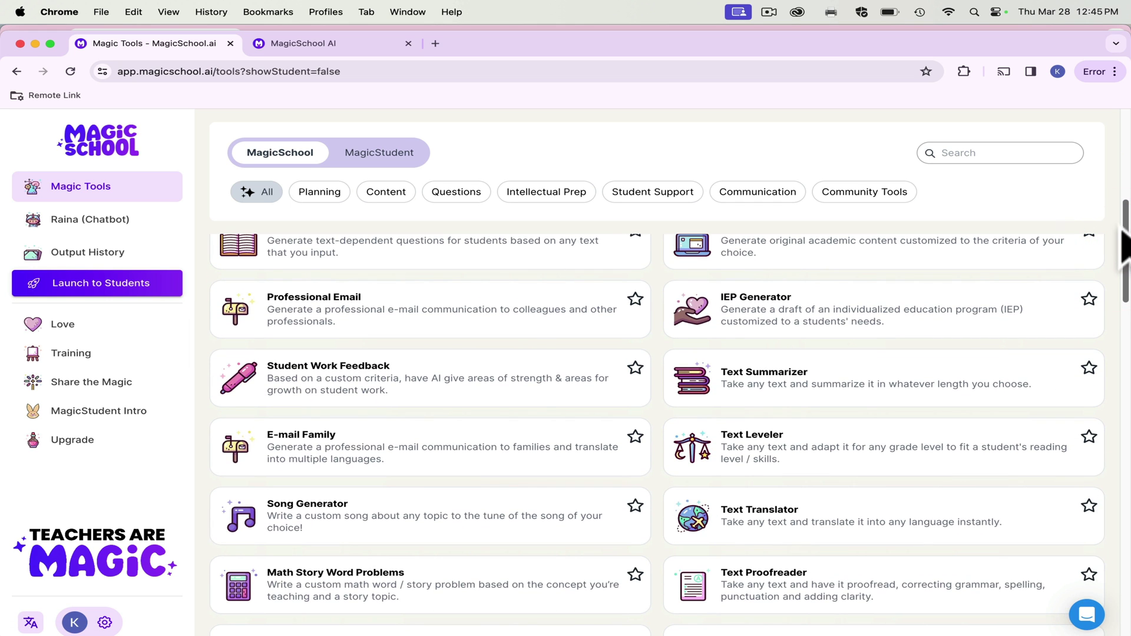
{"action": "left_click_drag", "start_coordinate": [1127, 244], "coordinate": [1054, 613]}
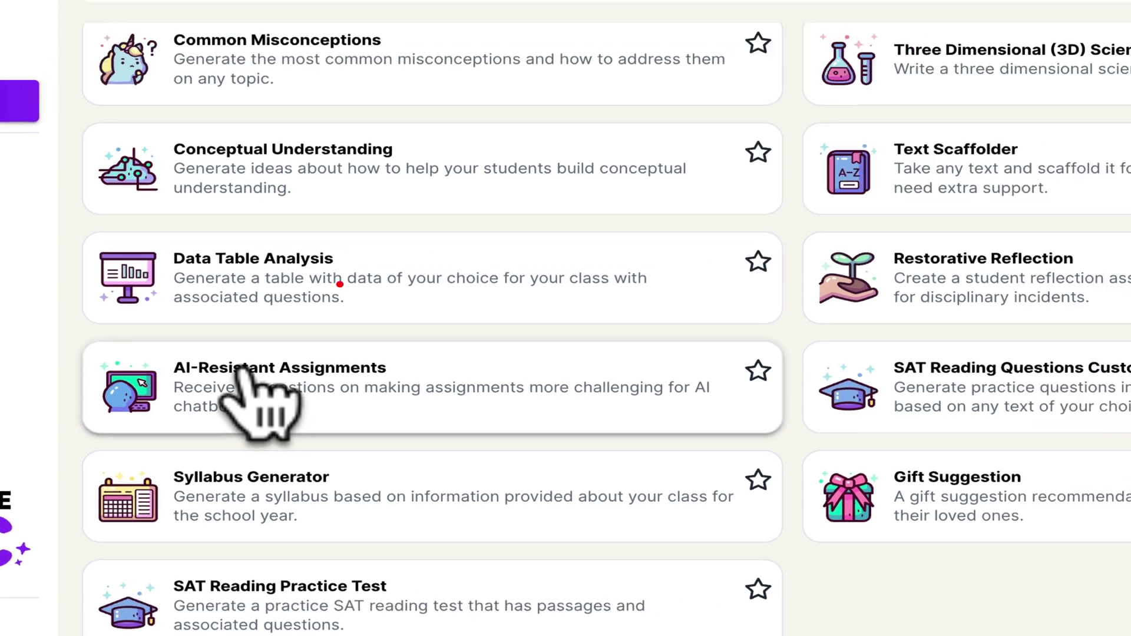
{"action": "left_click", "coordinate": [242, 370]}
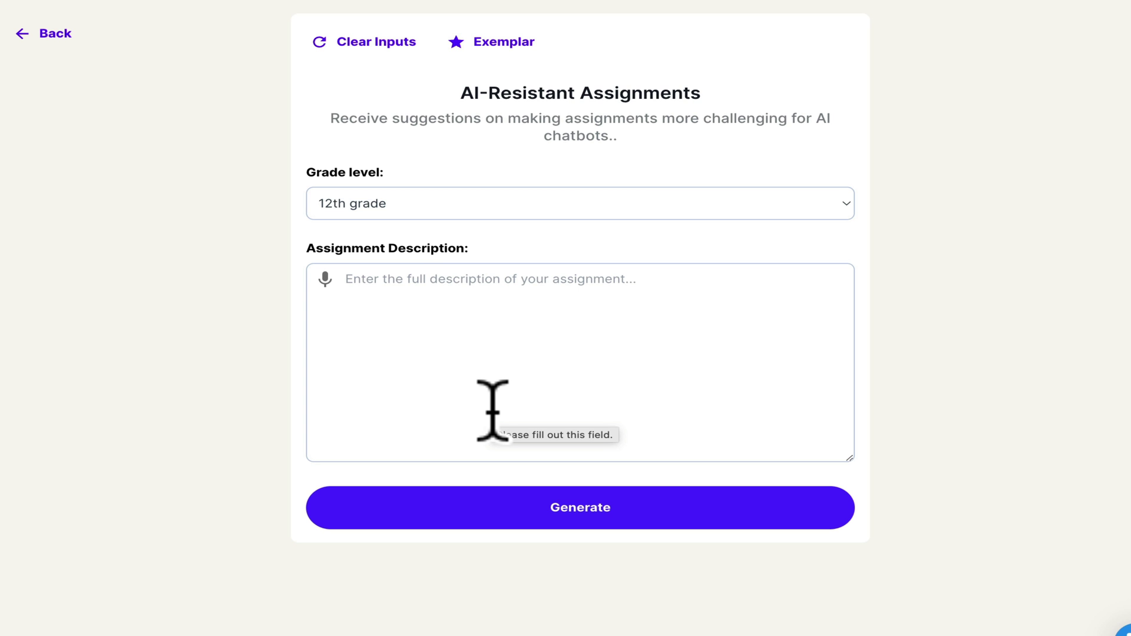
{"action": "left_click", "coordinate": [490, 409]}
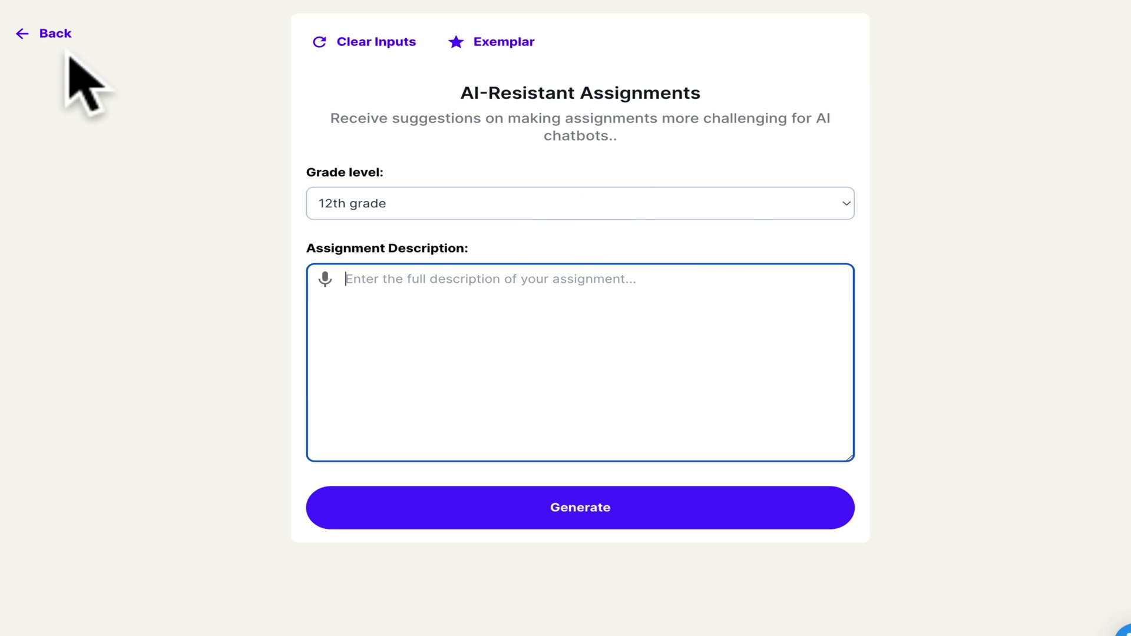
{"action": "left_click", "coordinate": [56, 34]}
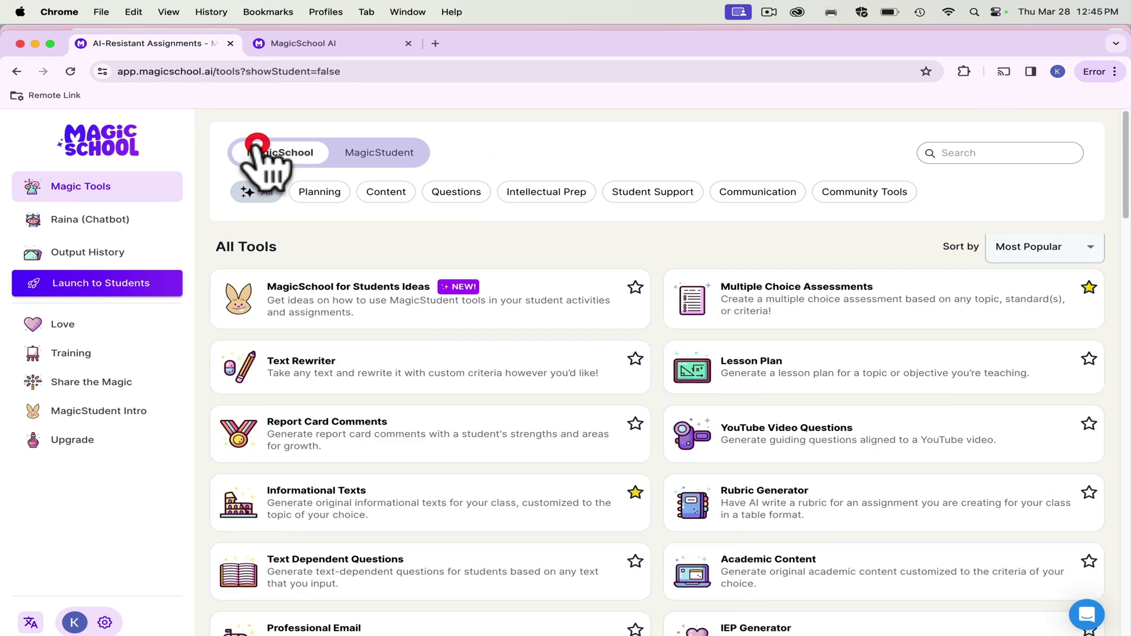
{"action": "scroll", "coordinate": [1104, 518], "scroll_direction": "down", "scroll_amount": 12}
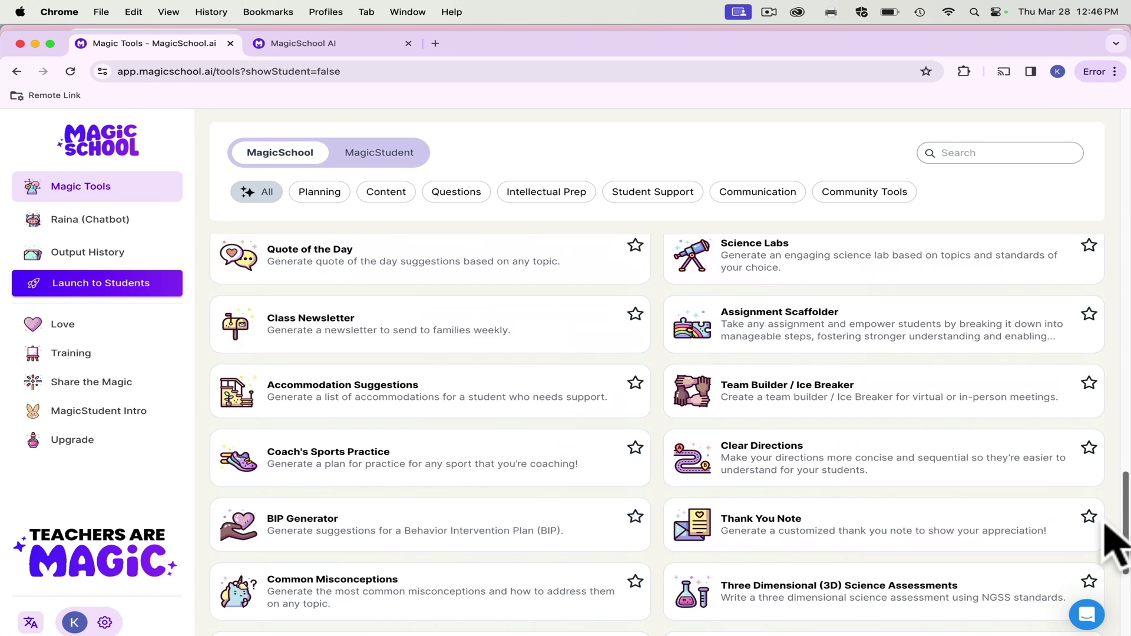
{"action": "scroll", "coordinate": [1103, 517], "scroll_direction": "up", "scroll_amount": 2}
{"action": "scroll", "coordinate": [1108, 519], "scroll_direction": "up", "scroll_amount": 2}
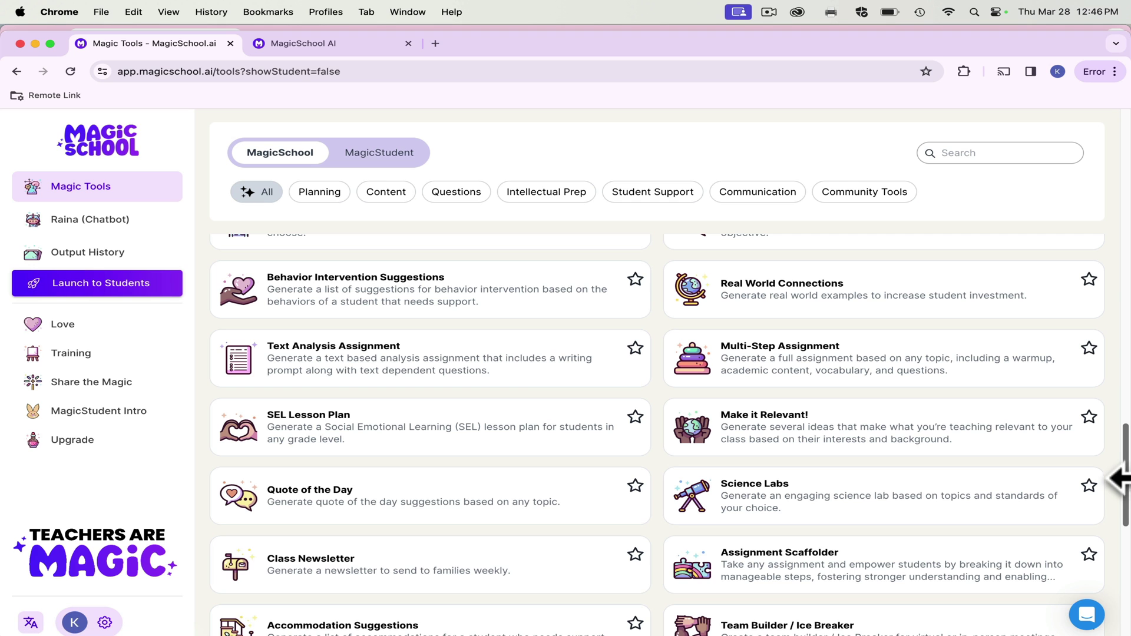
{"action": "scroll", "coordinate": [1120, 481], "scroll_direction": "up", "scroll_amount": 2}
{"action": "scroll", "coordinate": [1120, 467], "scroll_direction": "up", "scroll_amount": 2}
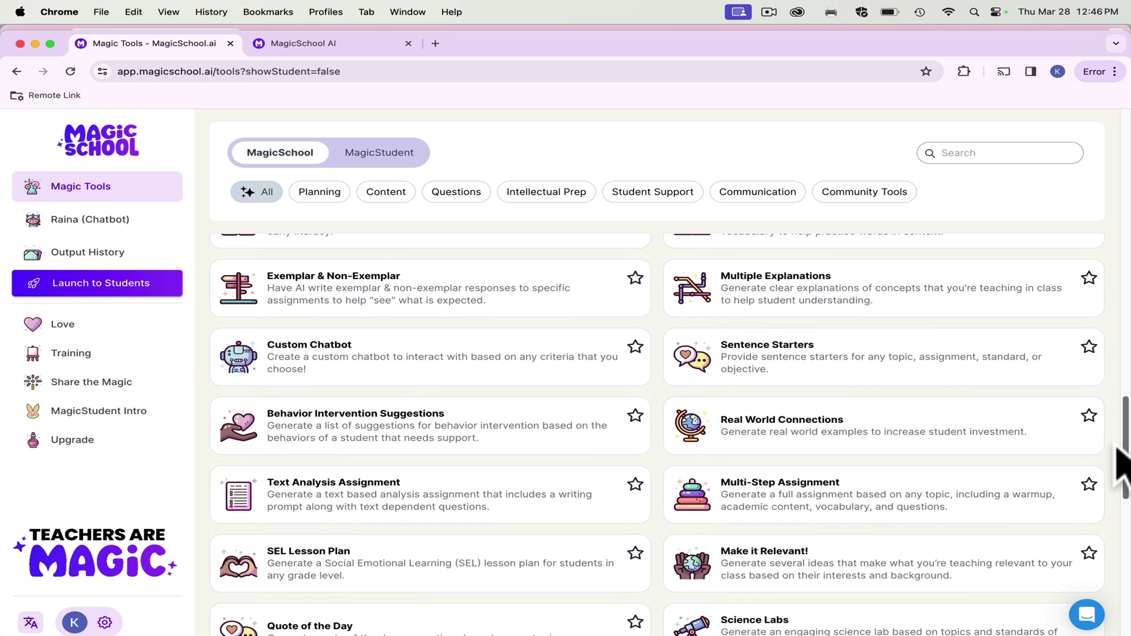
{"action": "left_click_drag", "start_coordinate": [1116, 445], "coordinate": [1117, 342]}
{"action": "left_click", "coordinate": [866, 358]}
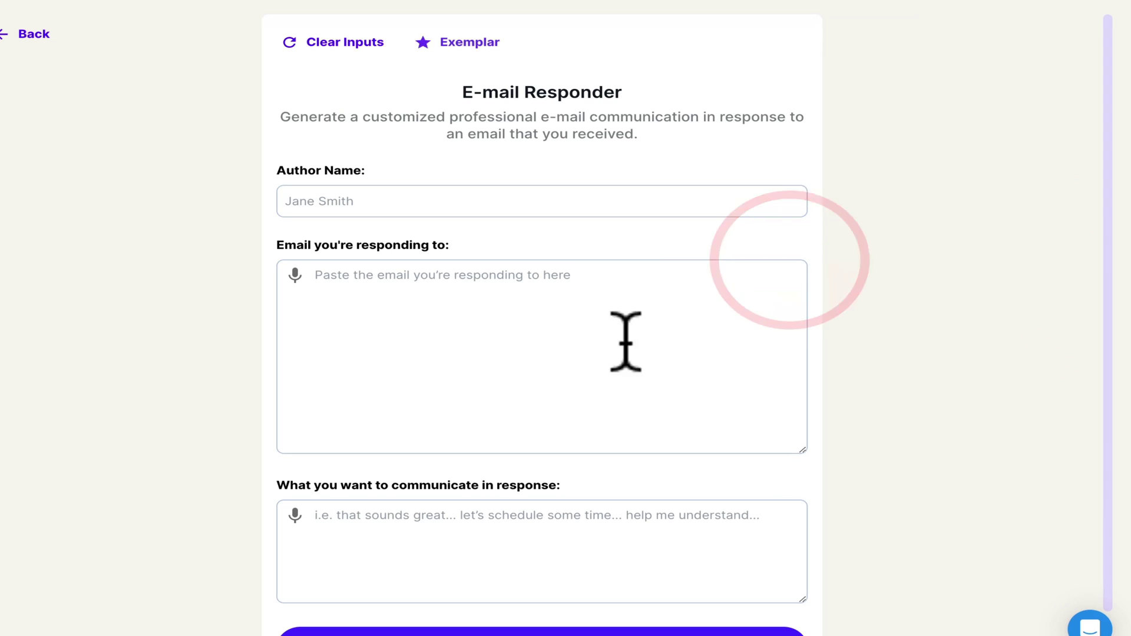
{"action": "left_click", "coordinate": [458, 328]}
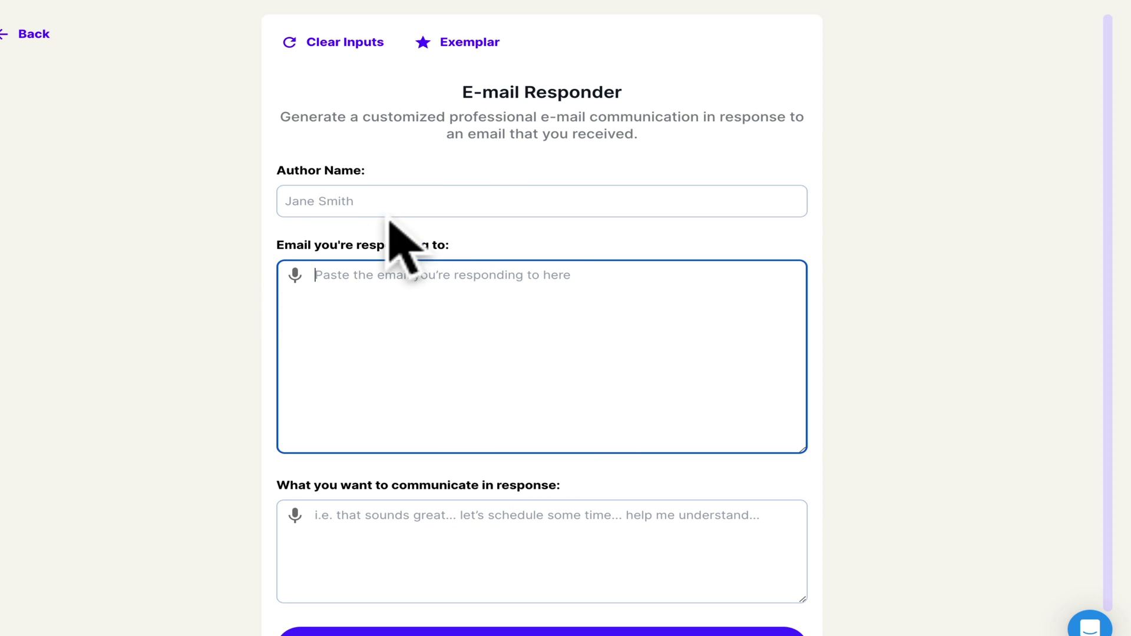
{"action": "left_click", "coordinate": [348, 521]}
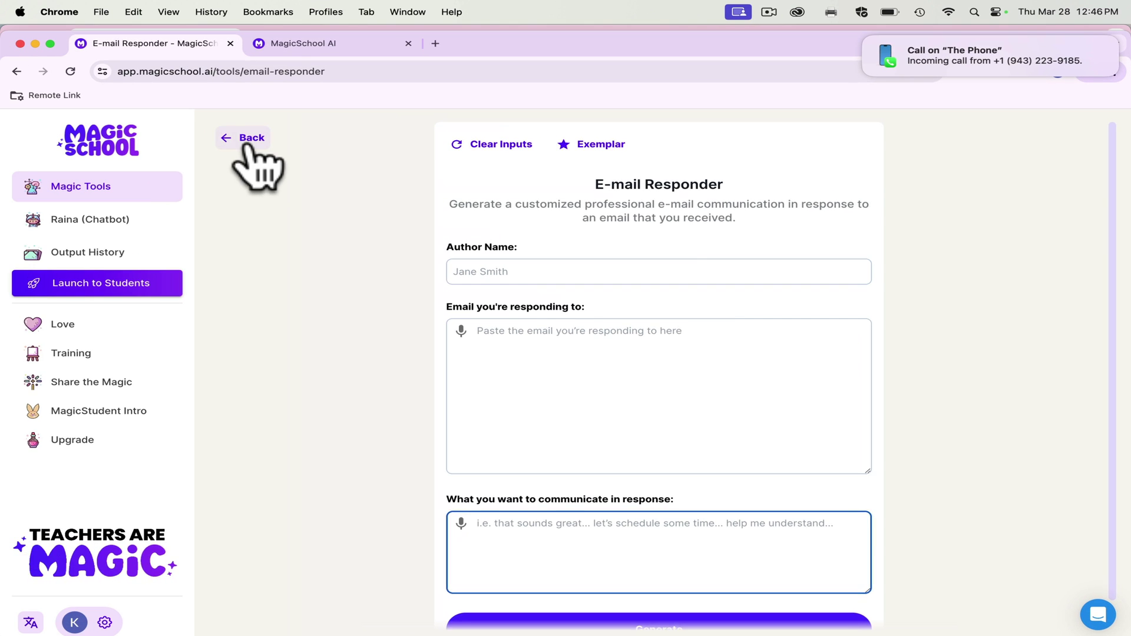
Leave the E-mail Responder and open the DOK Questions tool at its Topic field
{"action": "left_click", "coordinate": [34, 33]}
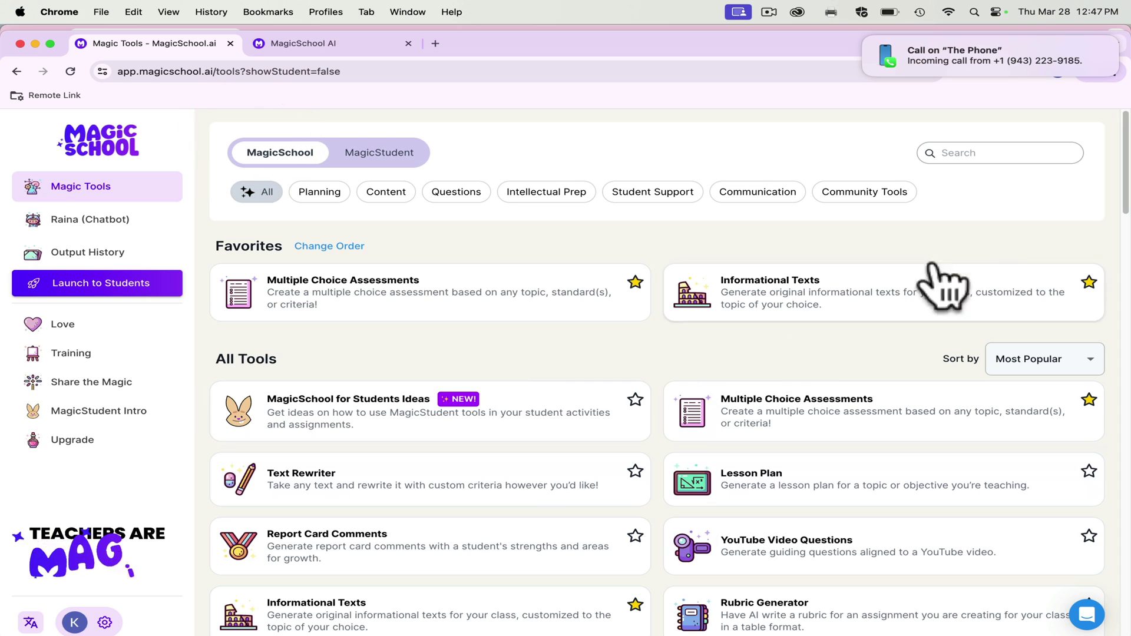
{"action": "left_click_drag", "start_coordinate": [1126, 195], "coordinate": [1126, 330]}
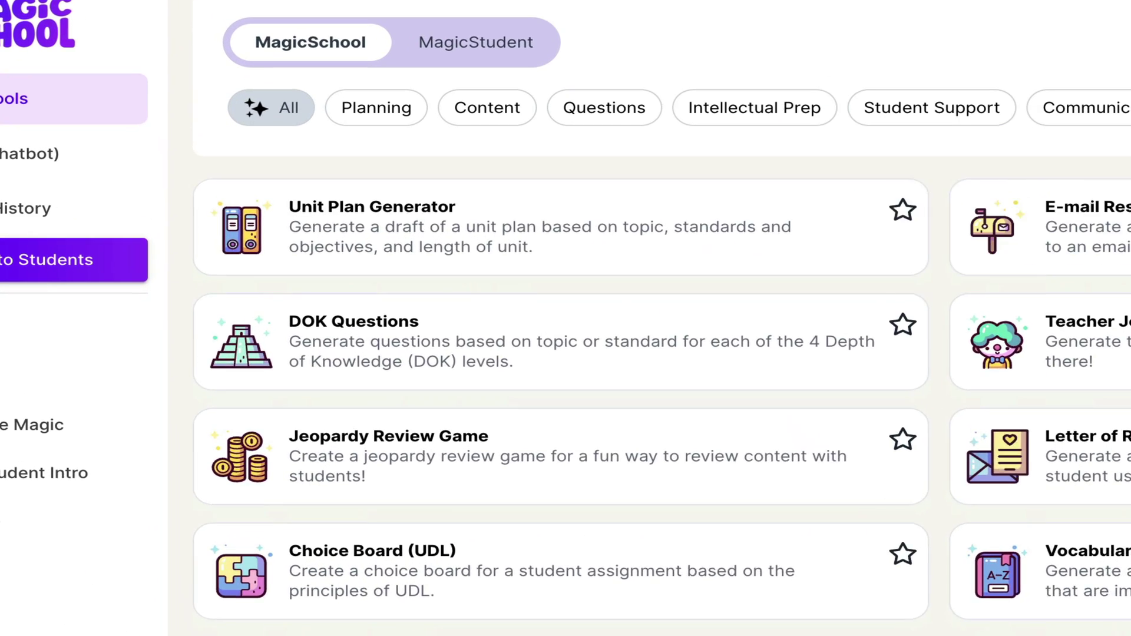
{"action": "scroll", "coordinate": [623, 352], "scroll_direction": "down", "scroll_amount": 1}
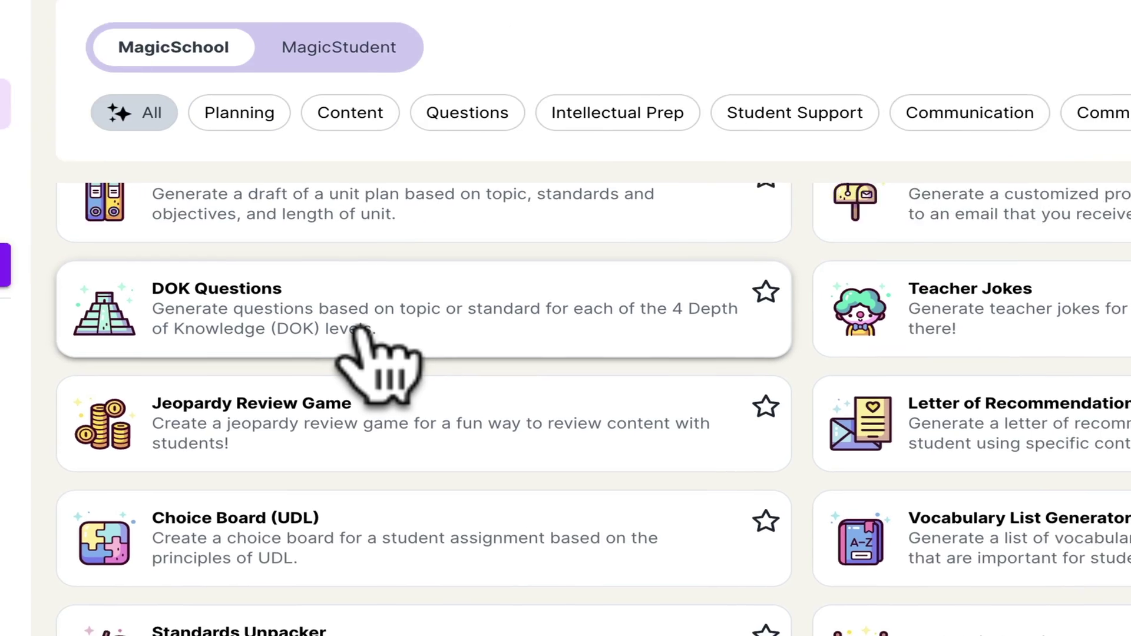
{"action": "left_click", "coordinate": [512, 348]}
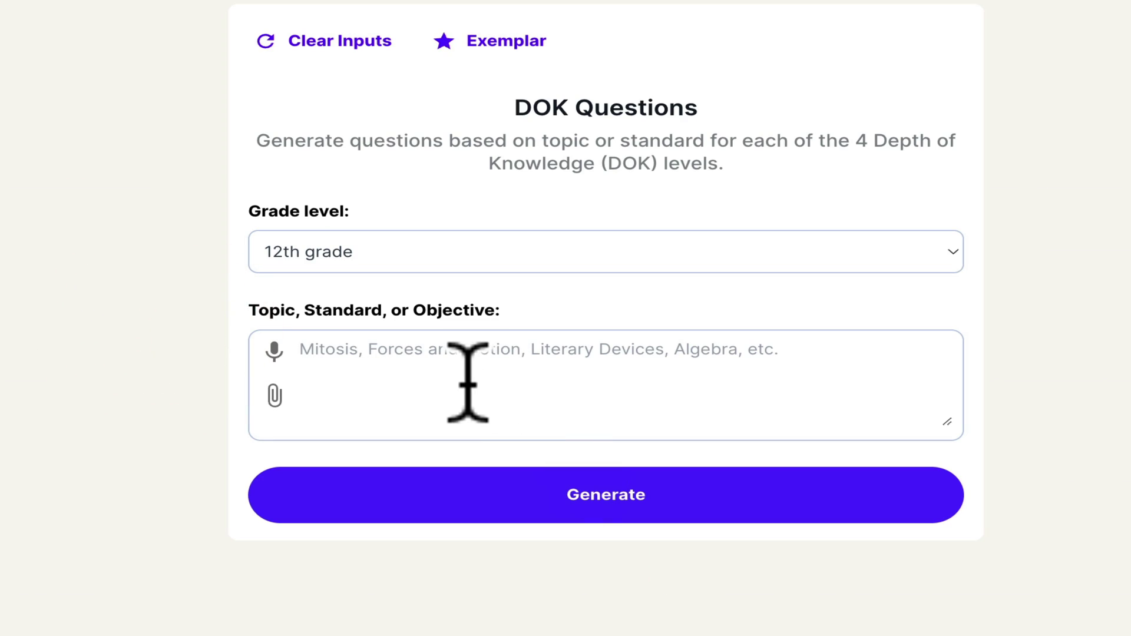
{"action": "left_click", "coordinate": [469, 380]}
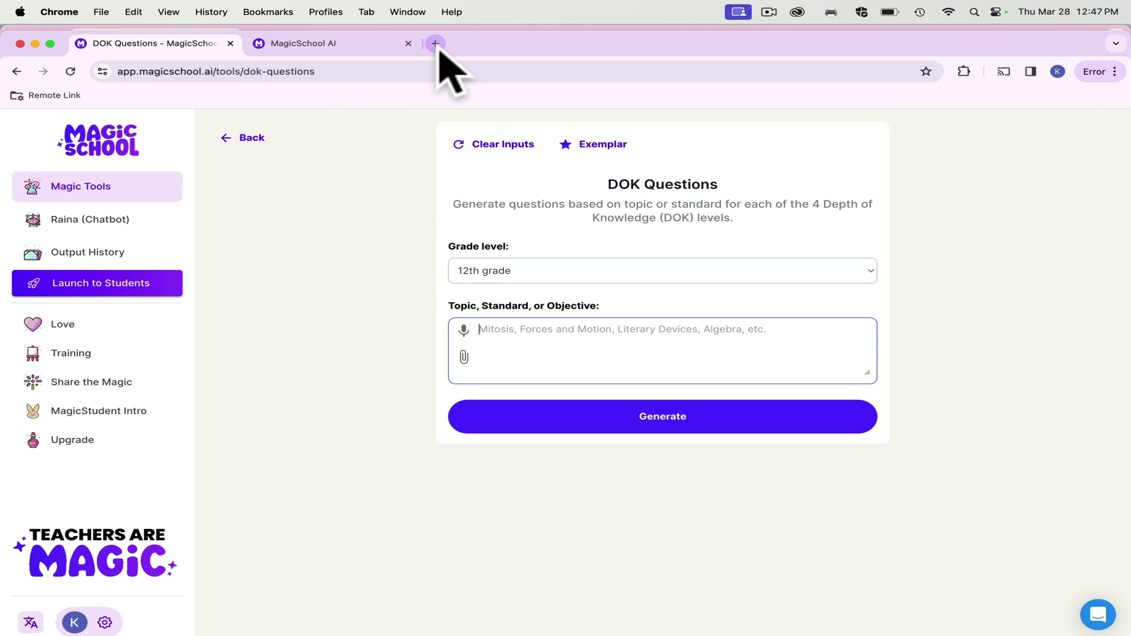
In a new tab, search for 'Georgia Standards of Excellence US History'
{"action": "left_click", "coordinate": [436, 44]}
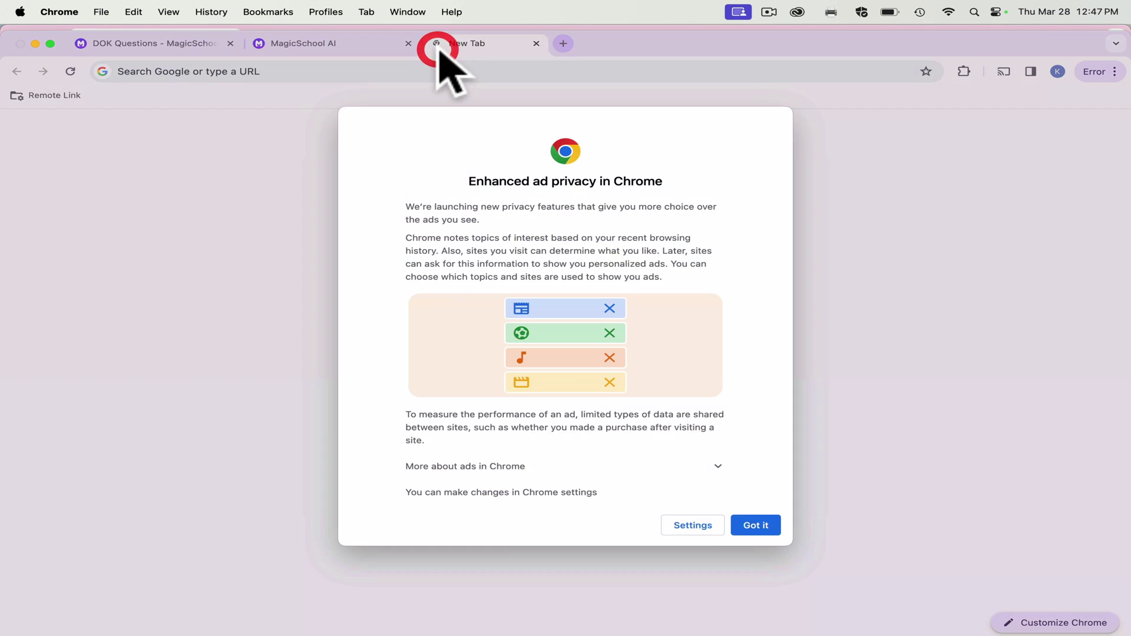
{"action": "left_click", "coordinate": [766, 535]}
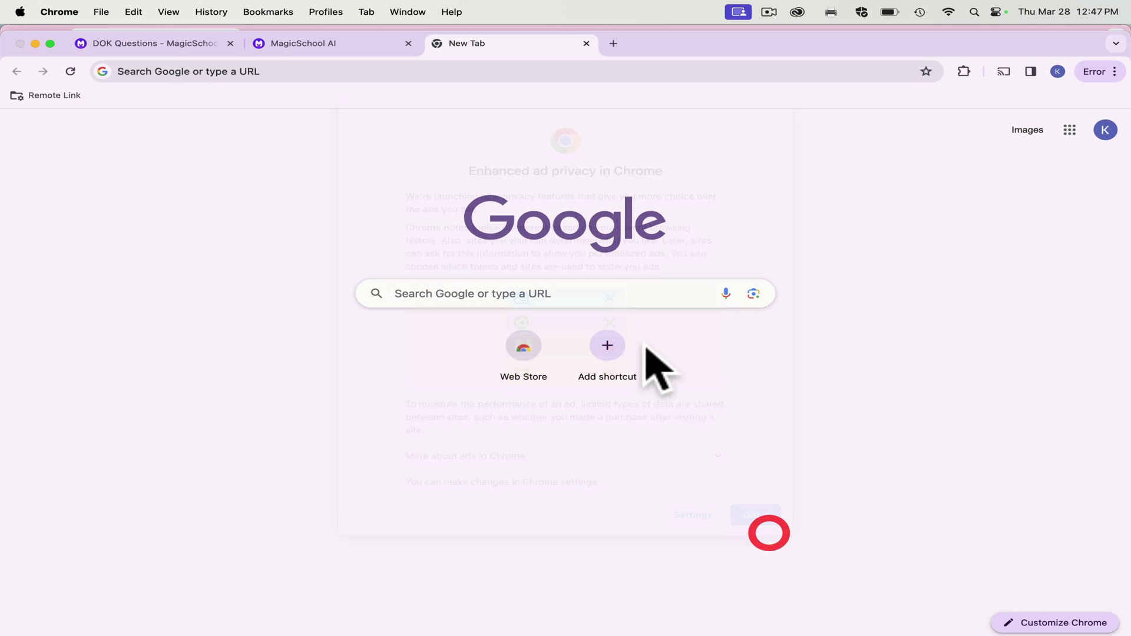
{"action": "type", "text": "Geor"}
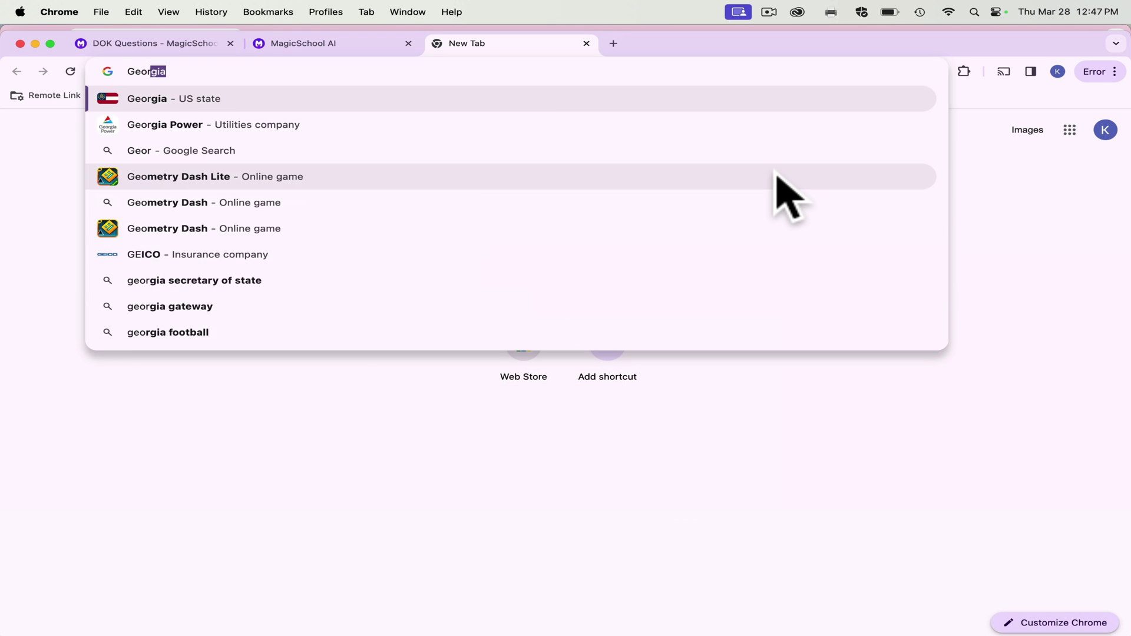
{"action": "type", "text": "gia Standard"}
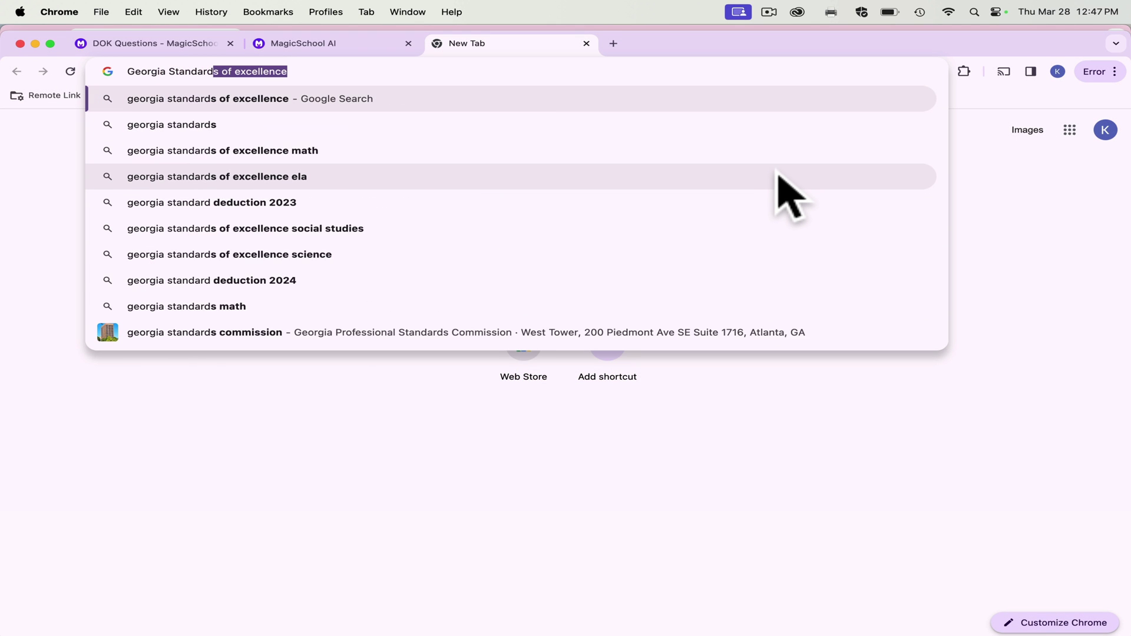
{"action": "type", "text": "s of Excel"}
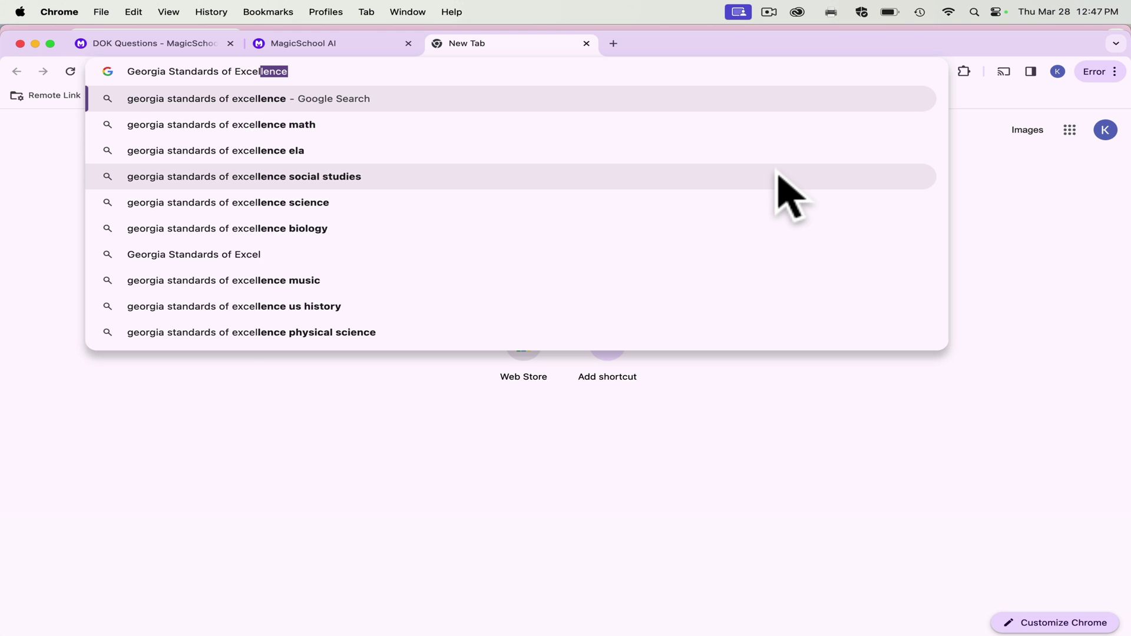
{"action": "type", "text": "lence US History"}
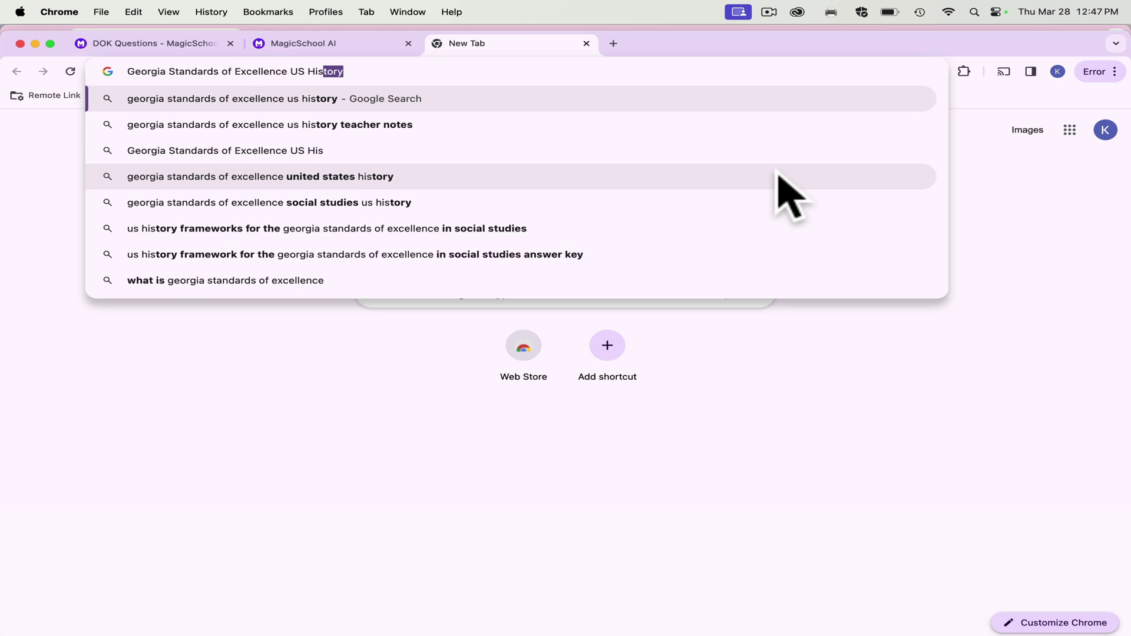
{"action": "key", "text": "Return"}
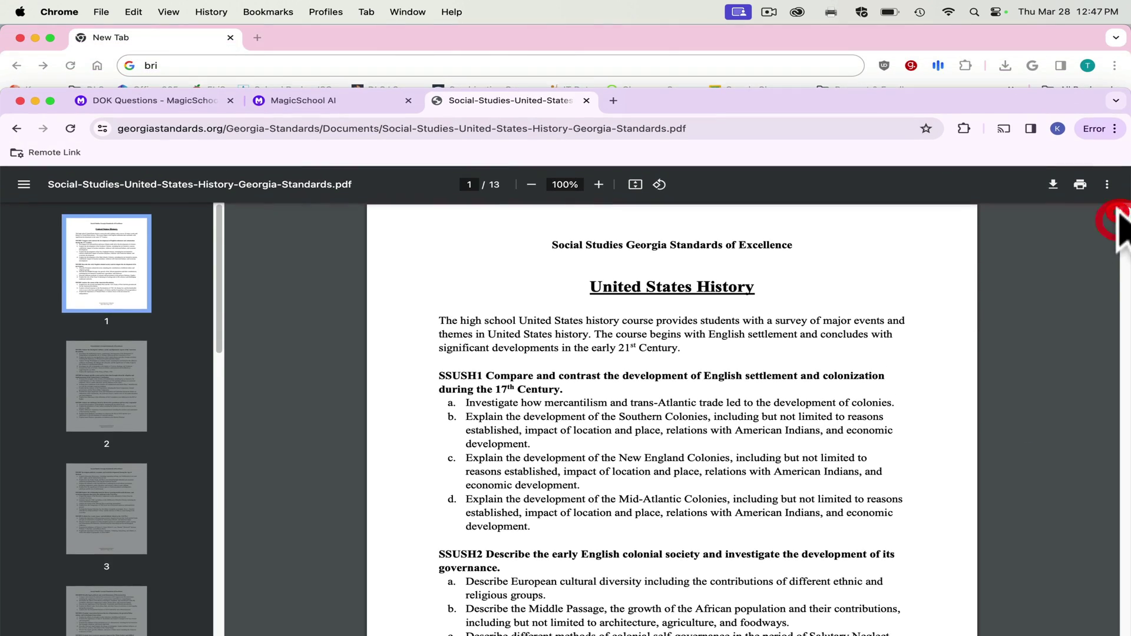
Open the standards PDF and copy the text of SSUSH23 item a
{"action": "left_click_drag", "start_coordinate": [1124, 223], "coordinate": [993, 454]}
{"action": "left_click", "coordinate": [637, 490]}
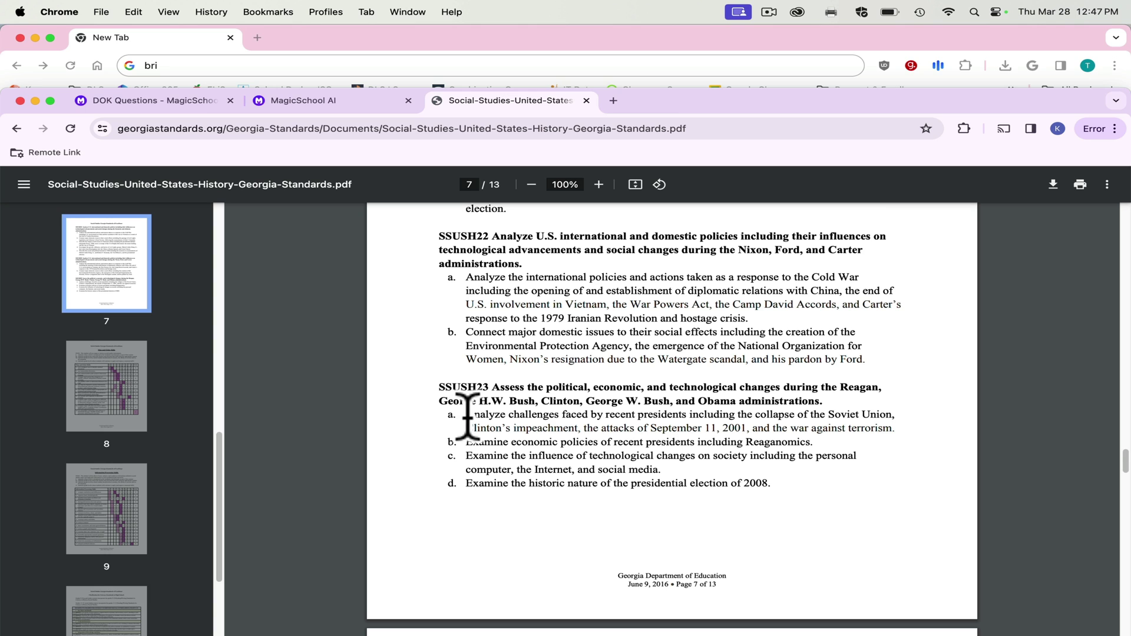
{"action": "left_click_drag", "start_coordinate": [468, 418], "coordinate": [762, 436]}
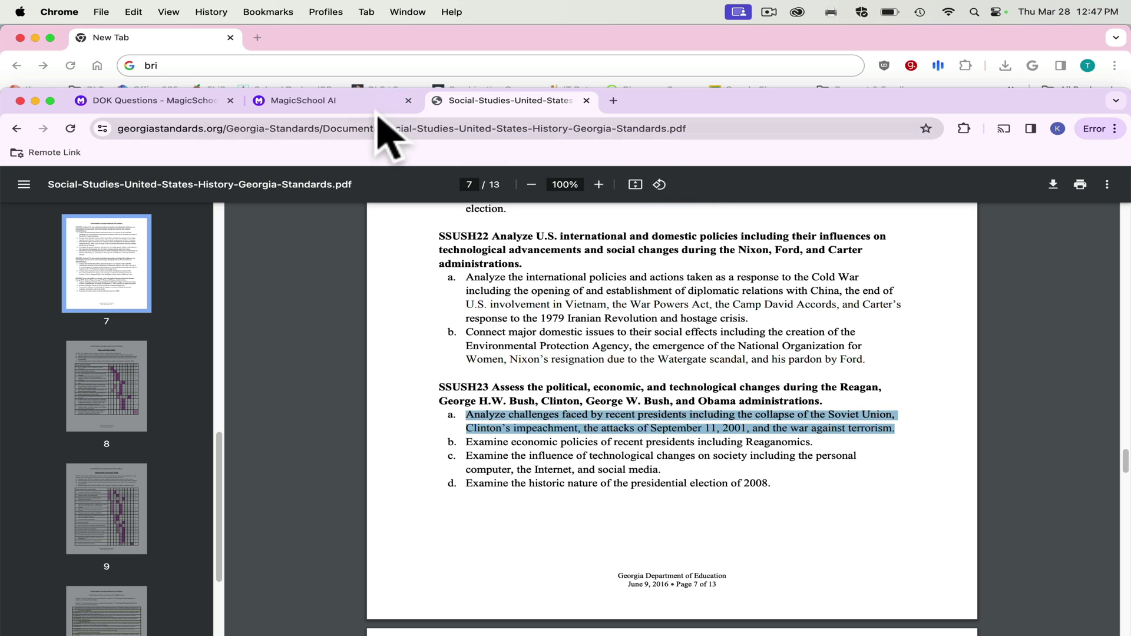
{"action": "left_click_drag", "start_coordinate": [936, 105], "coordinate": [937, 102]}
{"action": "double_click", "coordinate": [936, 102]}
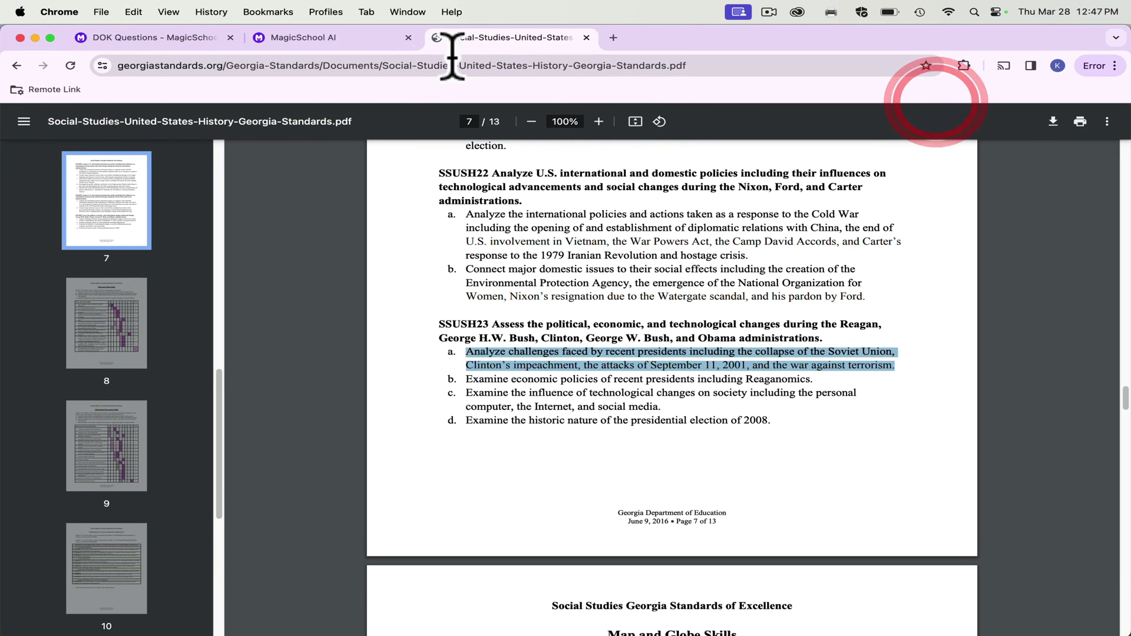
{"action": "left_click", "coordinate": [328, 37]}
Paste the SSUSH23 standard into the DOK Questions Topic box as one paragraph
{"action": "left_click", "coordinate": [169, 29]}
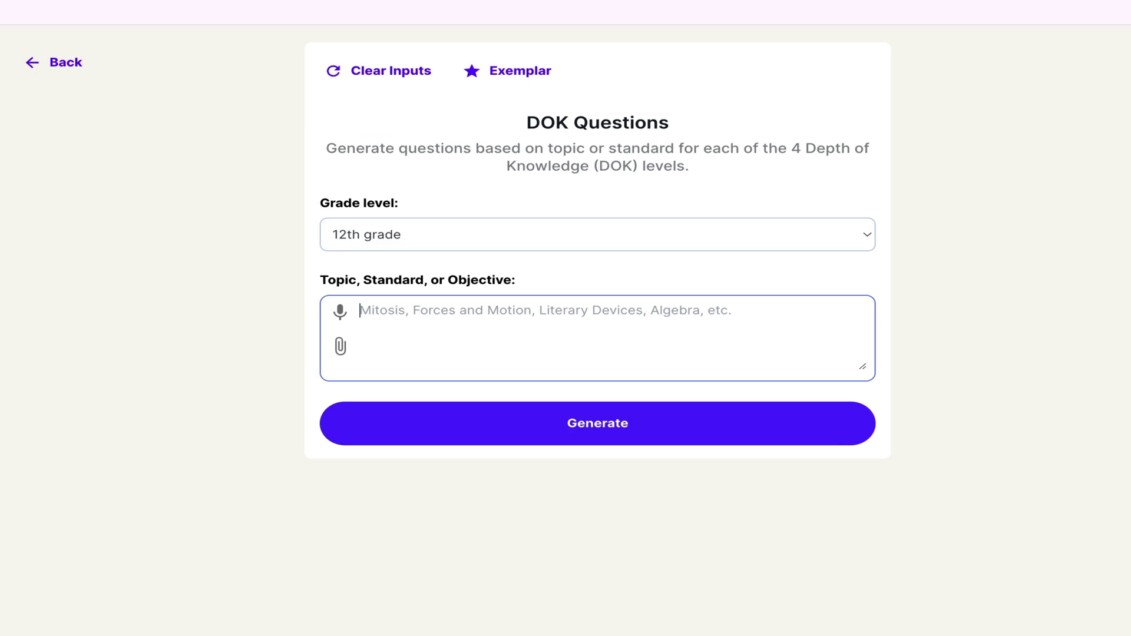
{"action": "left_click", "coordinate": [412, 348]}
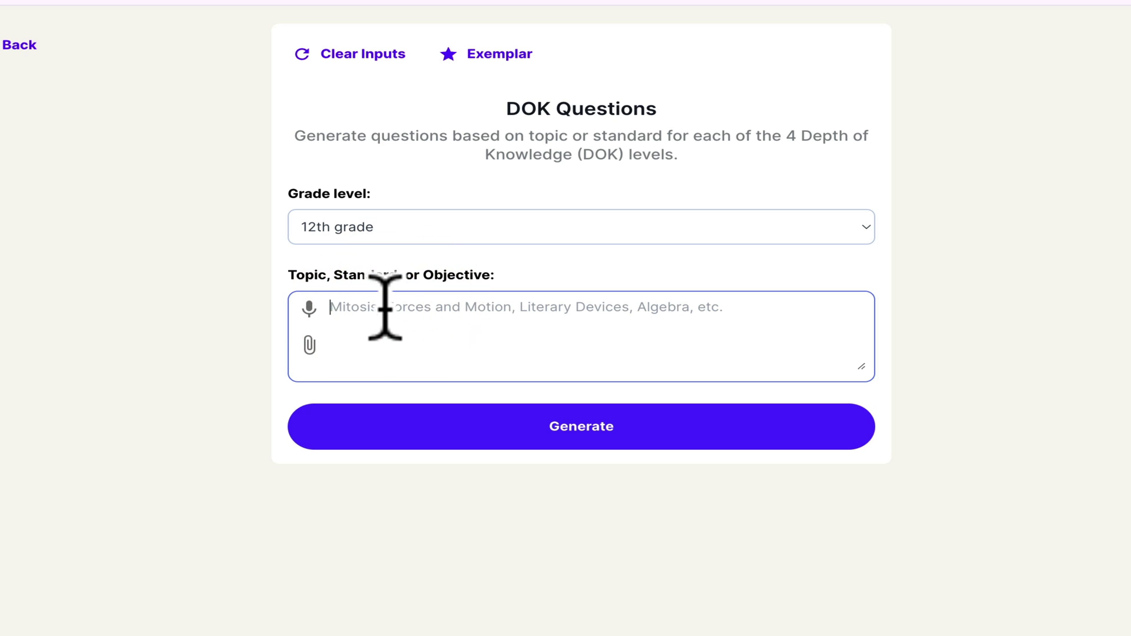
{"action": "type", "text": "Analyze the challenges faced by recent presidents including the collapse of the Soviet Union, Clinton’s impeachment, the attacks of September 11, 2001, and the war against terrorism."}
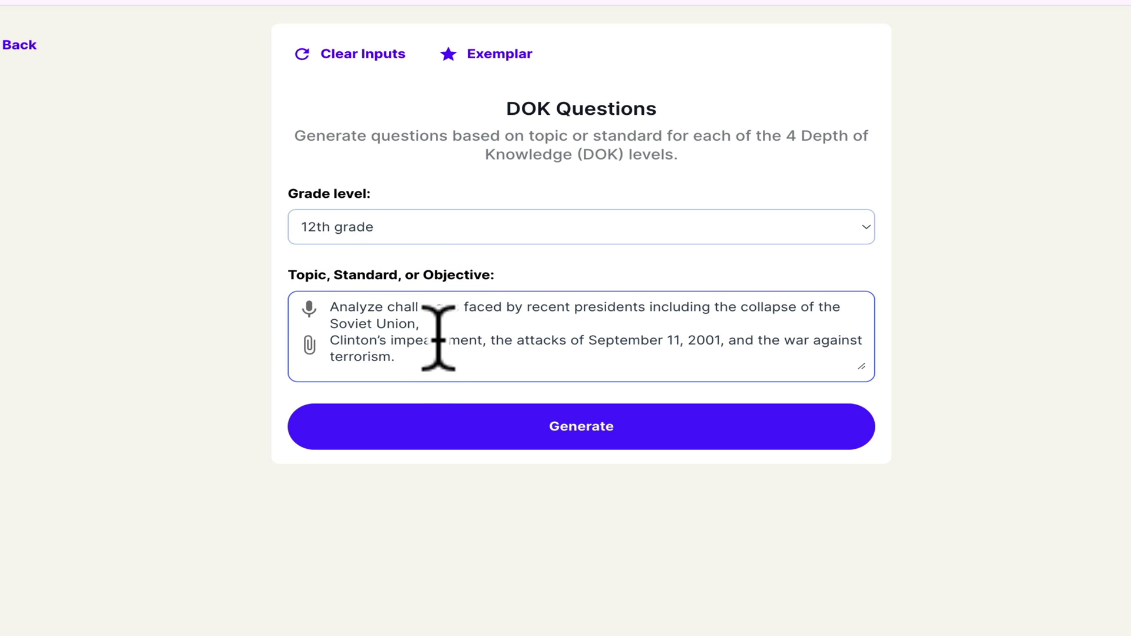
{"action": "left_click", "coordinate": [335, 341]}
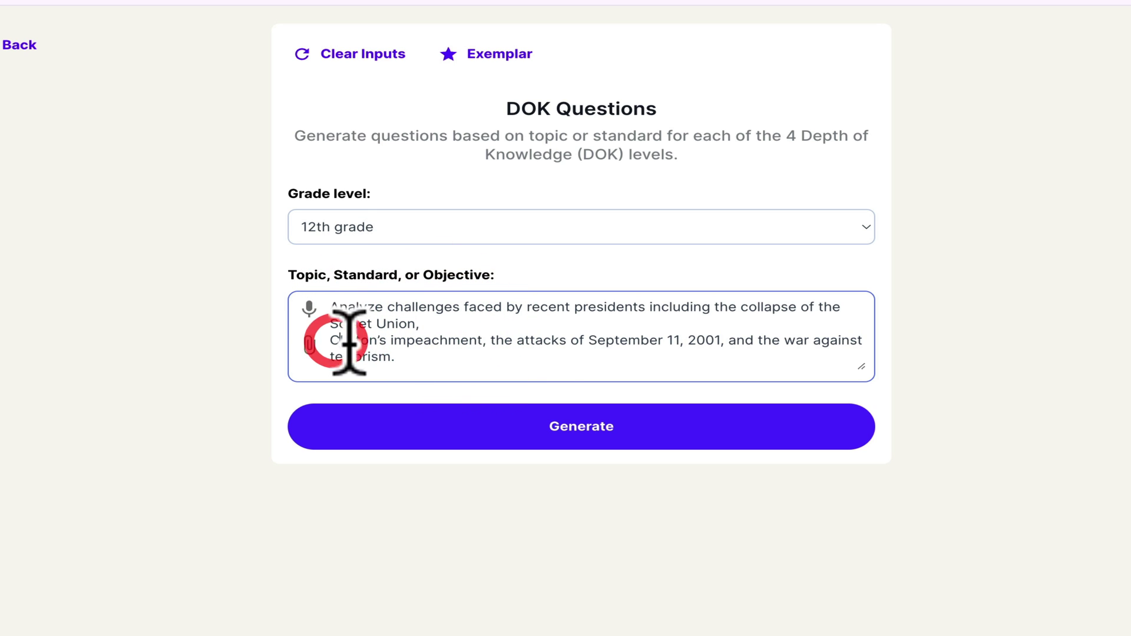
{"action": "key", "text": "BackSpace"}
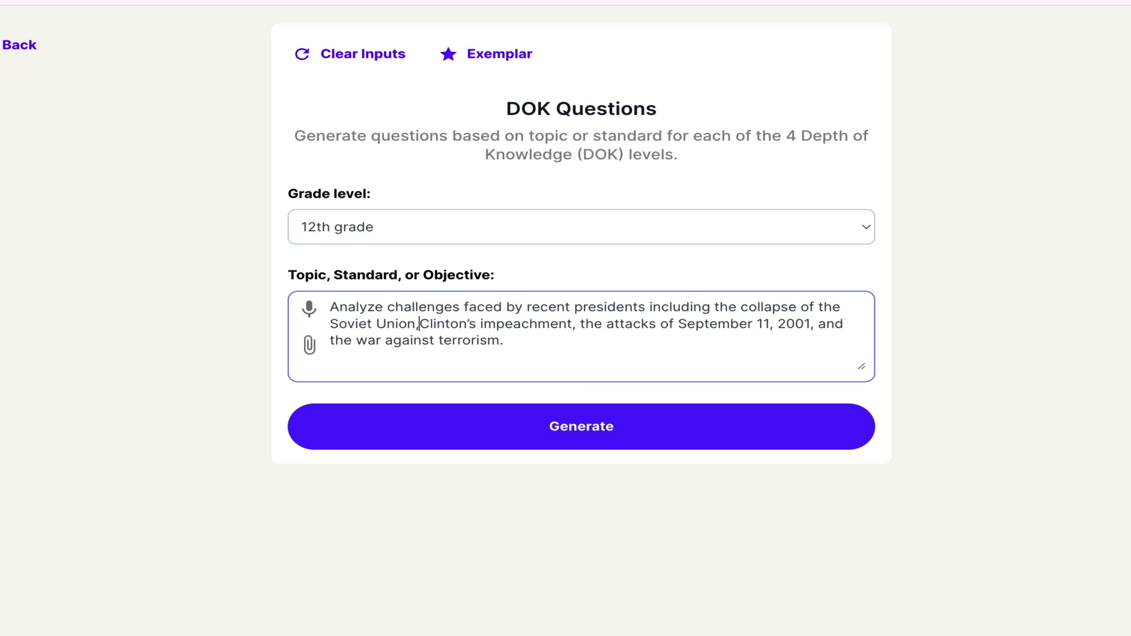
Generate the DOK questions and review the Level 1–4 results
{"action": "left_click", "coordinate": [435, 419]}
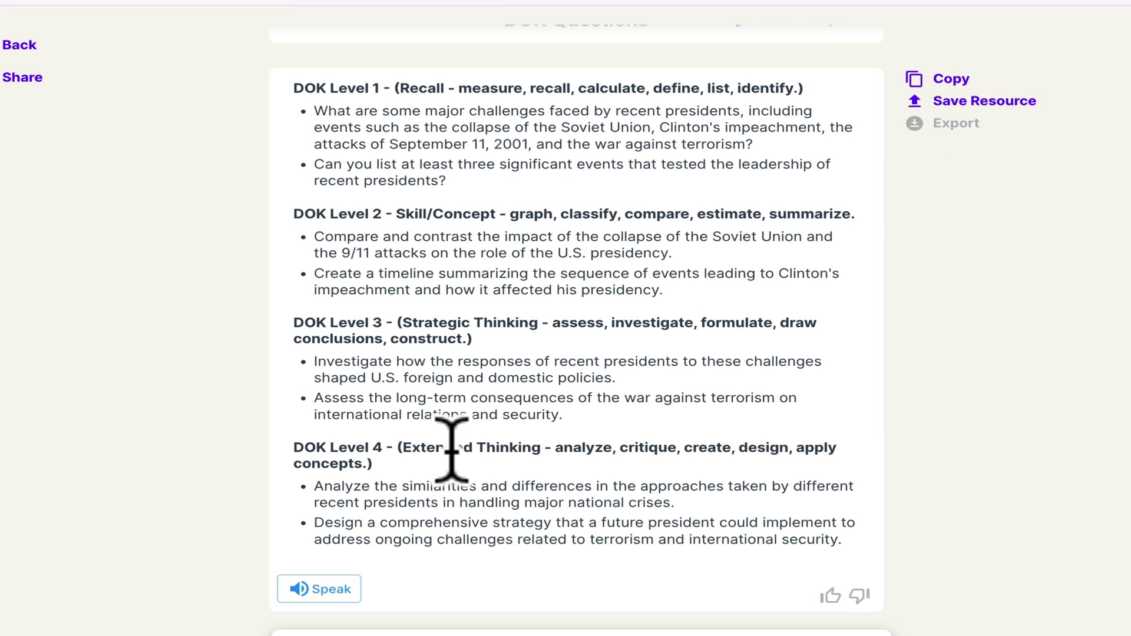
{"action": "scroll", "coordinate": [521, 448], "scroll_direction": "down", "scroll_amount": 2}
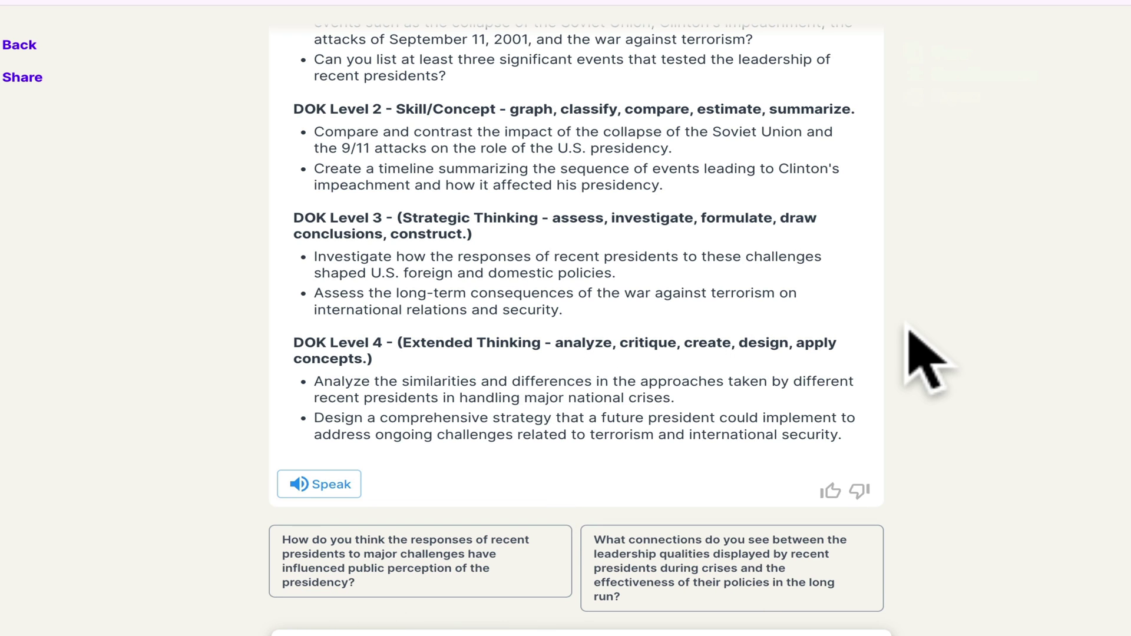
{"action": "scroll", "coordinate": [576, 319], "scroll_direction": "up", "scroll_amount": 3}
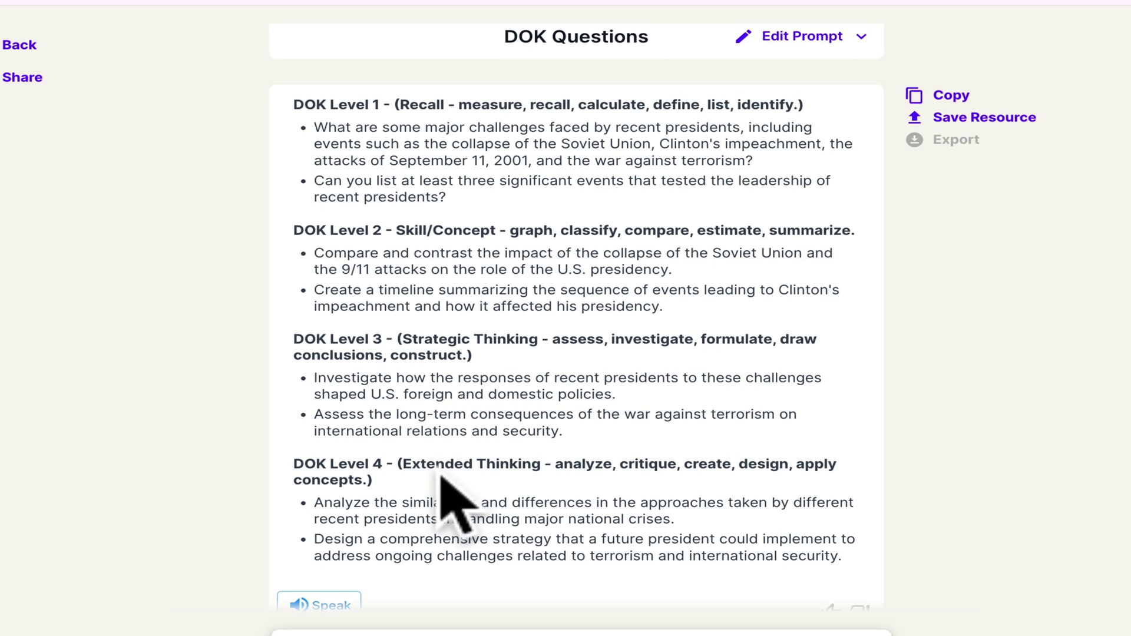
{"action": "scroll", "coordinate": [454, 492], "scroll_direction": "up", "scroll_amount": 1}
{"action": "scroll", "coordinate": [583, 471], "scroll_direction": "down", "scroll_amount": 1}
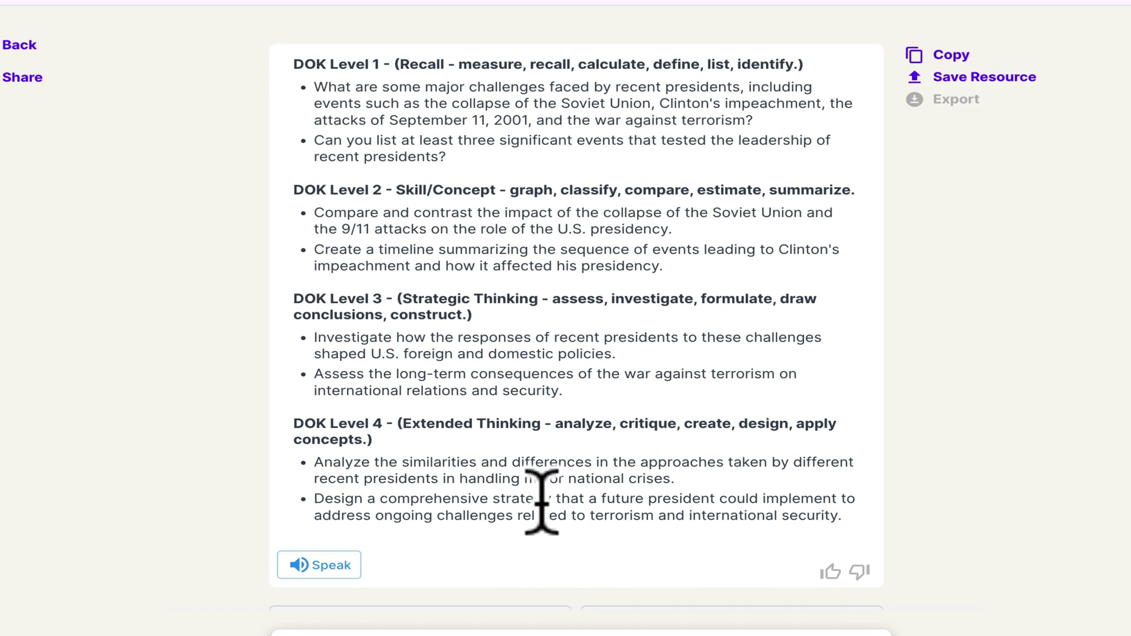
{"action": "scroll", "coordinate": [543, 495], "scroll_direction": "up", "scroll_amount": 1}
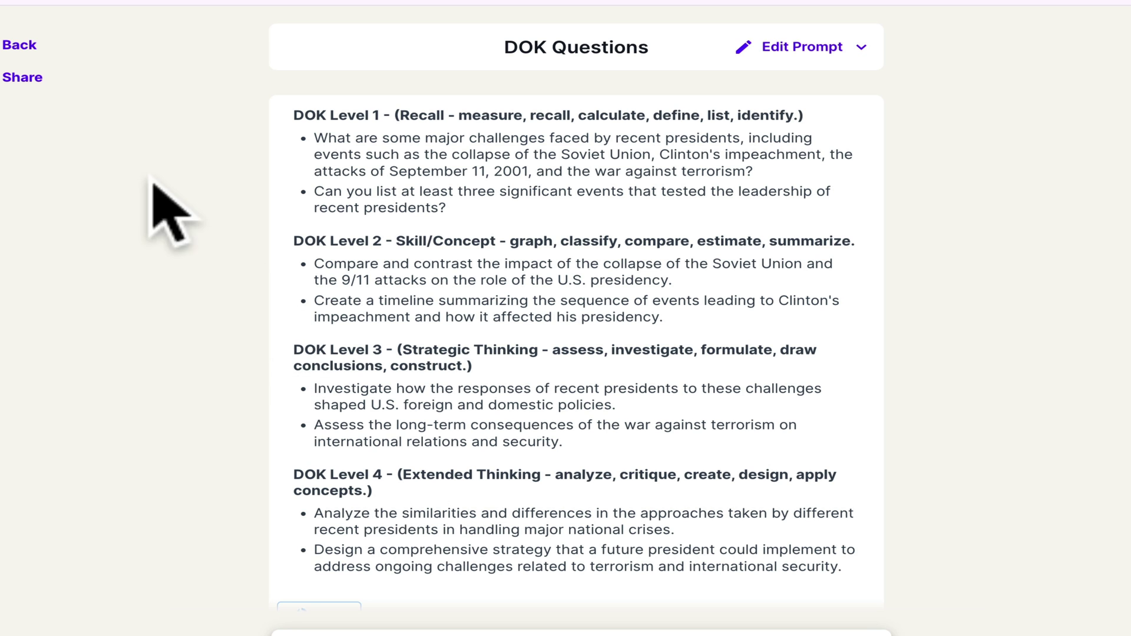
{"action": "left_click", "coordinate": [18, 45]}
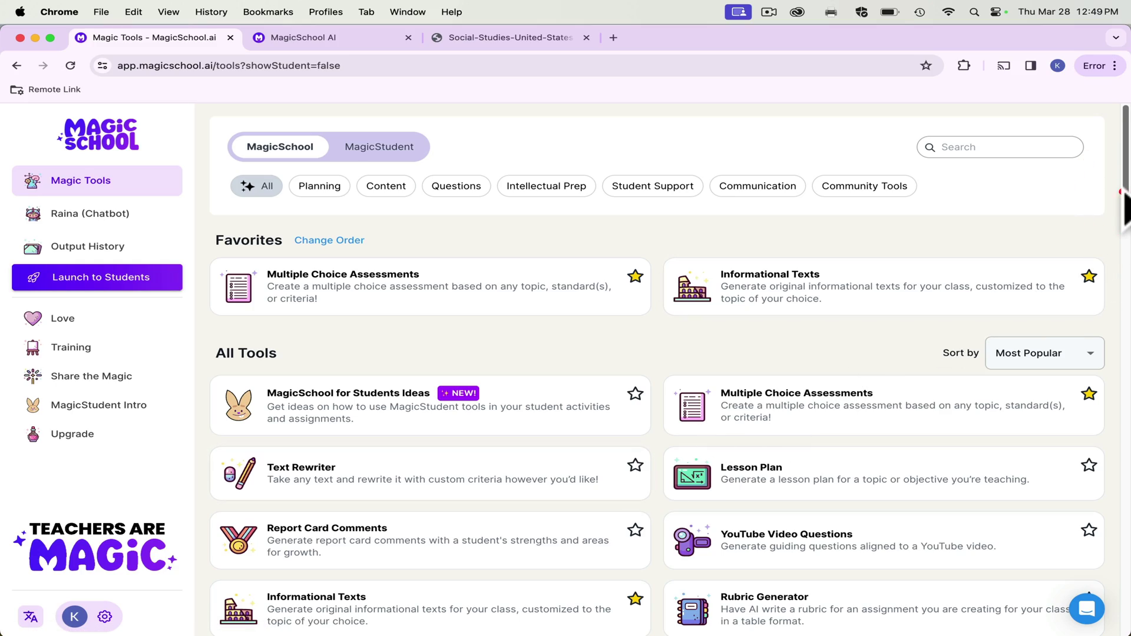
{"action": "left_click_drag", "start_coordinate": [1125, 207], "coordinate": [1043, 171]}
{"action": "left_click", "coordinate": [1031, 144]}
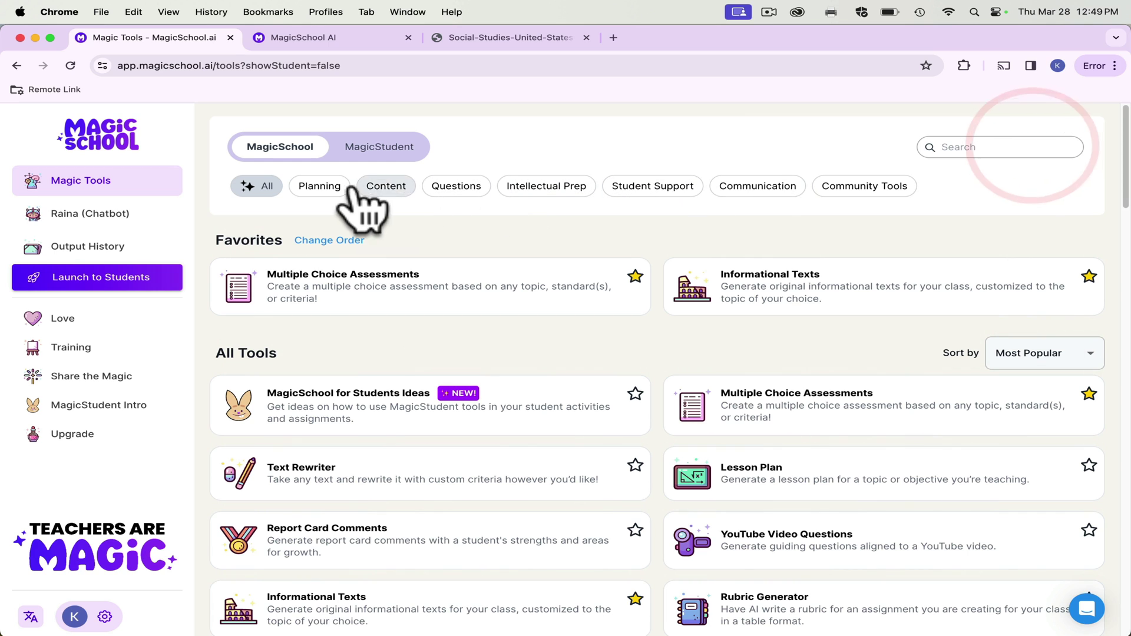
{"action": "left_click", "coordinate": [319, 186]}
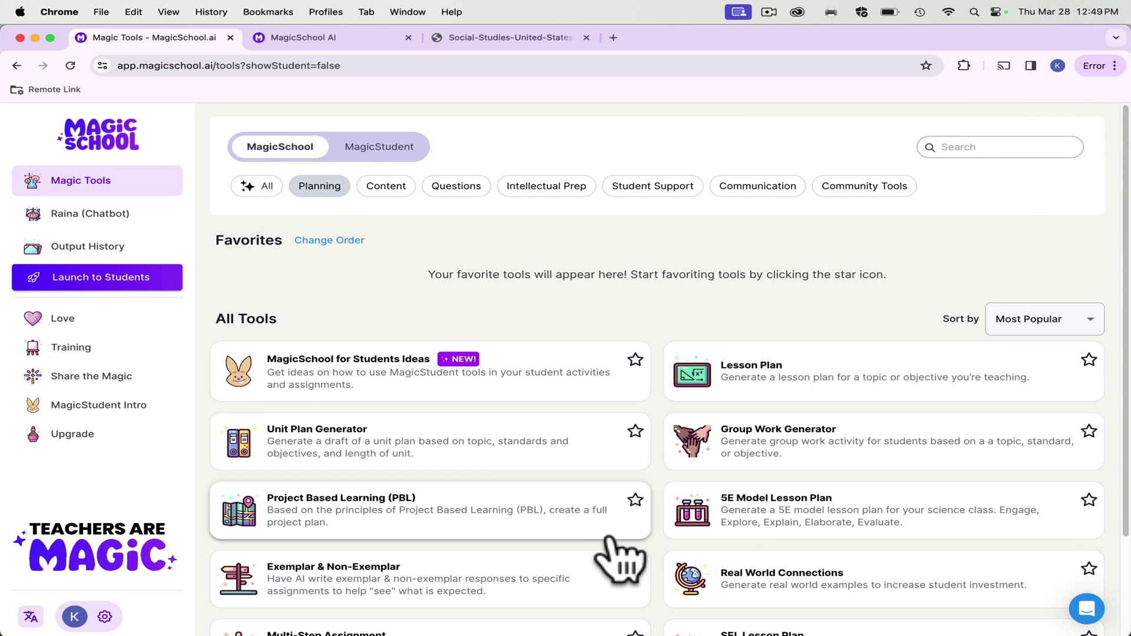
{"action": "scroll", "coordinate": [707, 554], "scroll_direction": "down", "scroll_amount": 3}
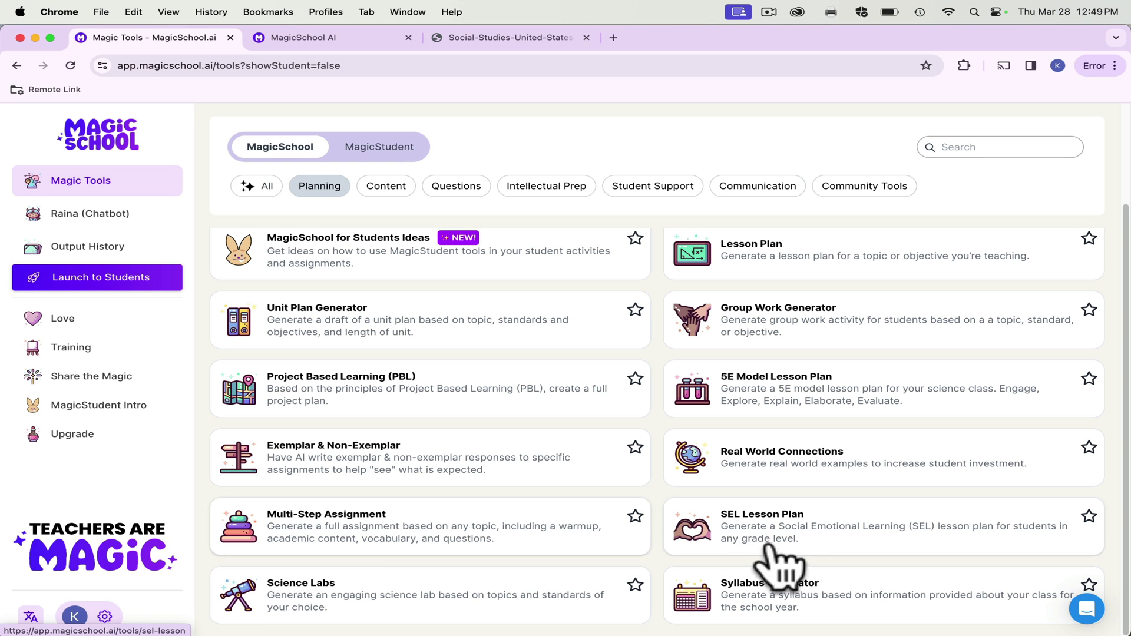
{"action": "left_click", "coordinate": [380, 186]}
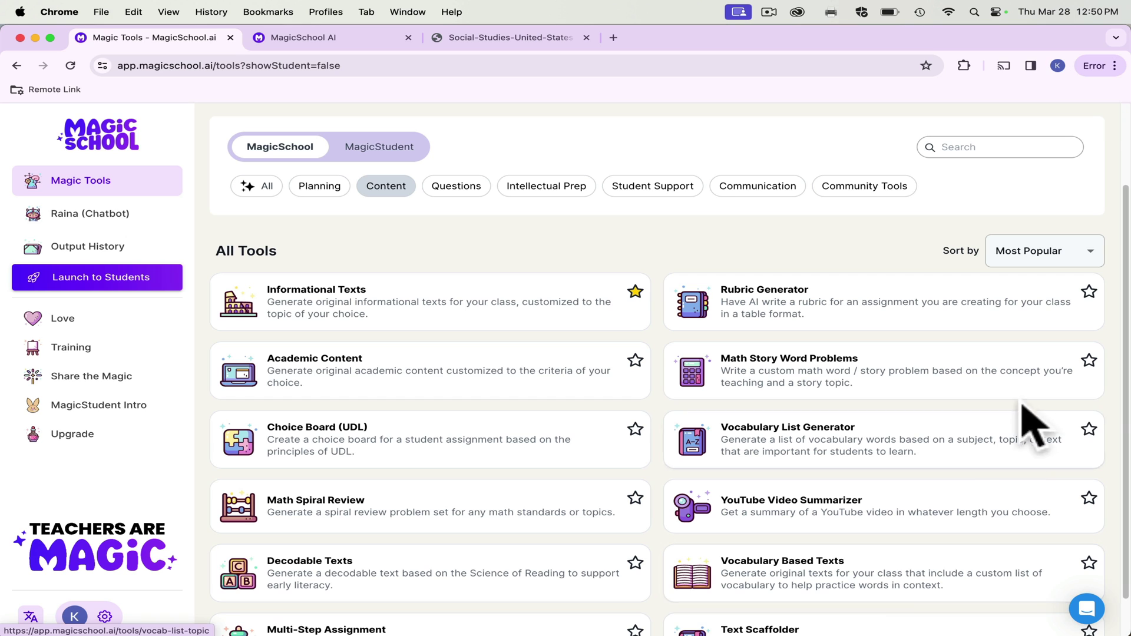
{"action": "scroll", "coordinate": [1127, 407], "scroll_direction": "up", "scroll_amount": 1}
{"action": "scroll", "coordinate": [1128, 406], "scroll_direction": "down", "scroll_amount": 2}
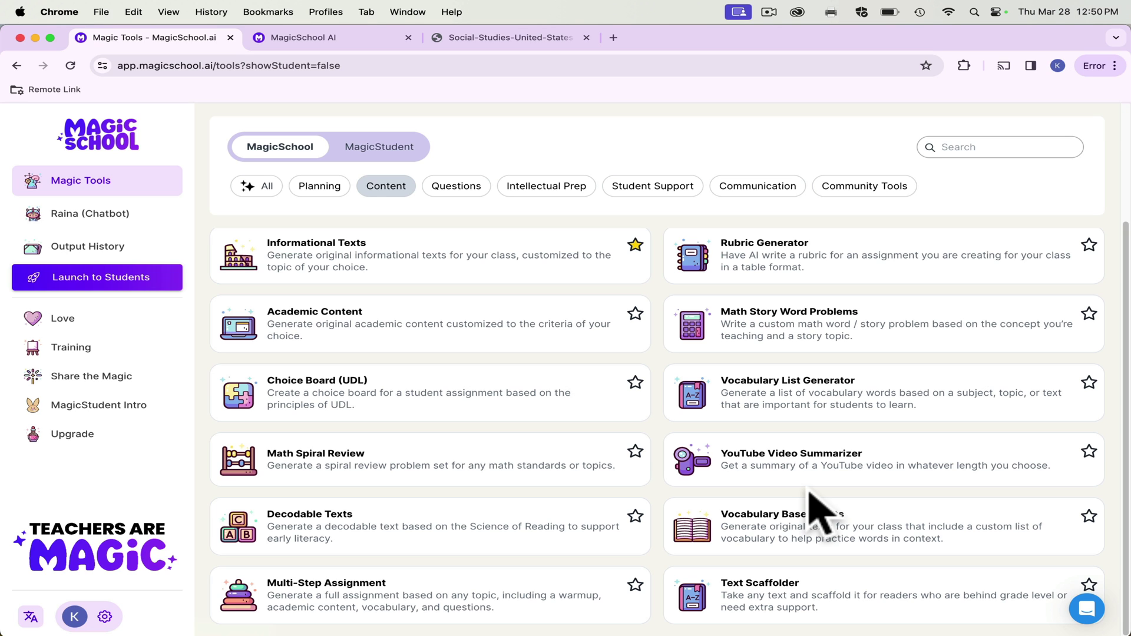
{"action": "left_click", "coordinate": [796, 533]}
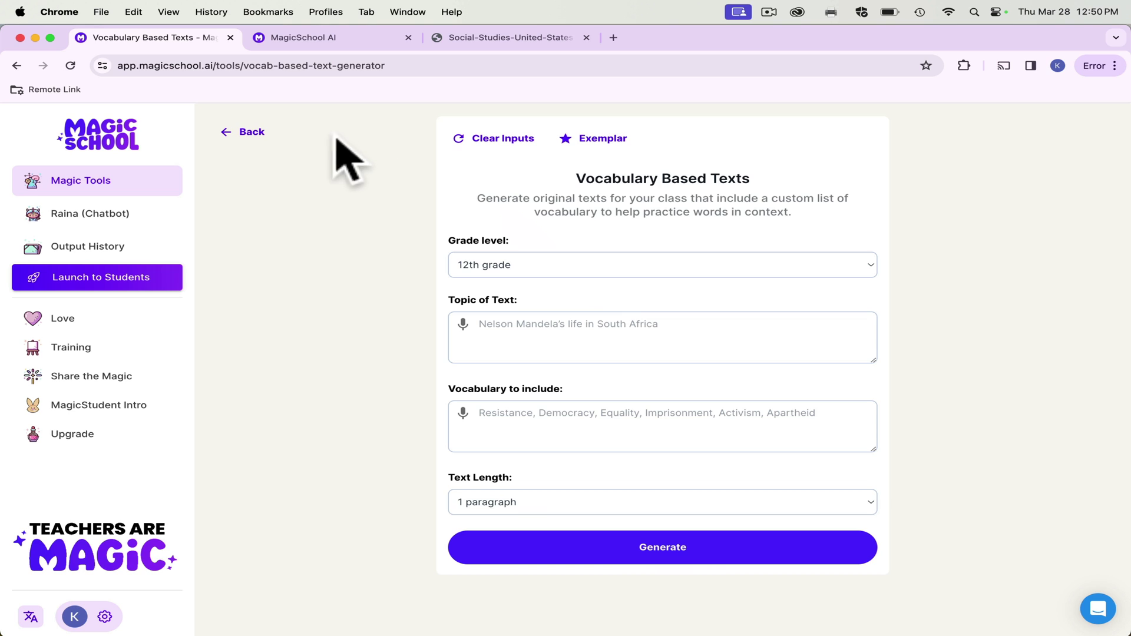
{"action": "left_click", "coordinate": [232, 134]}
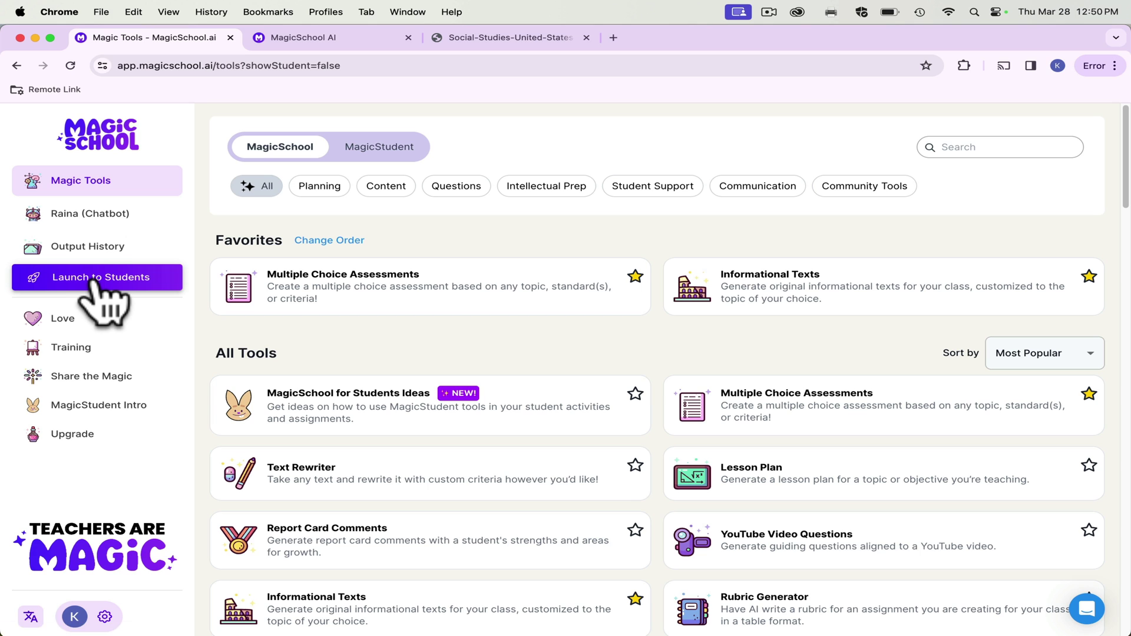
Toggle between the teacher and student tool catalogues, ending on the MagicStudent tools
{"action": "left_click", "coordinate": [377, 148]}
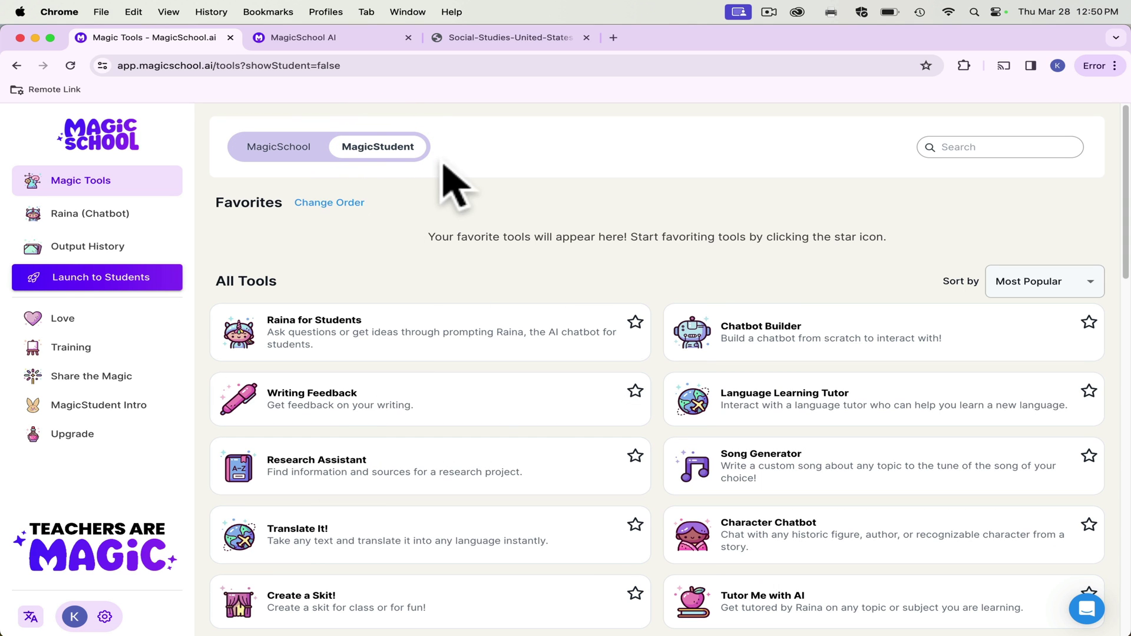
{"action": "left_click", "coordinate": [285, 147]}
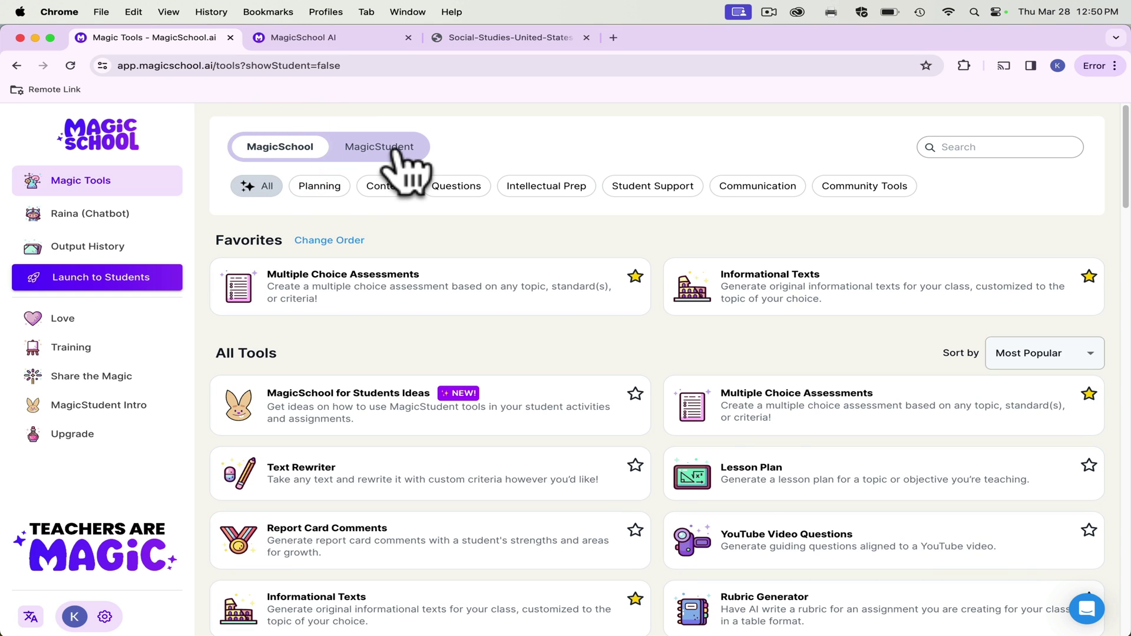
{"action": "left_click", "coordinate": [391, 149]}
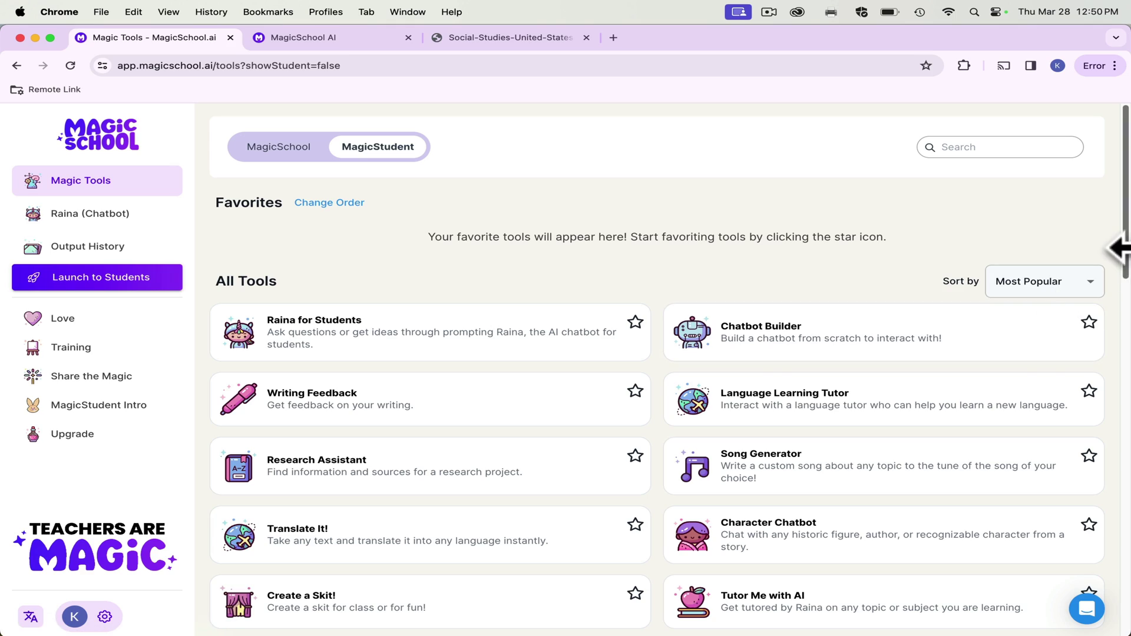
Browse the student tools, then bring up the Student Rooms list
{"action": "scroll", "coordinate": [1119, 248], "scroll_direction": "down", "scroll_amount": 4}
{"action": "left_click_drag", "start_coordinate": [1120, 294], "coordinate": [1064, 559]}
{"action": "scroll", "coordinate": [1061, 583], "scroll_direction": "up", "scroll_amount": 10}
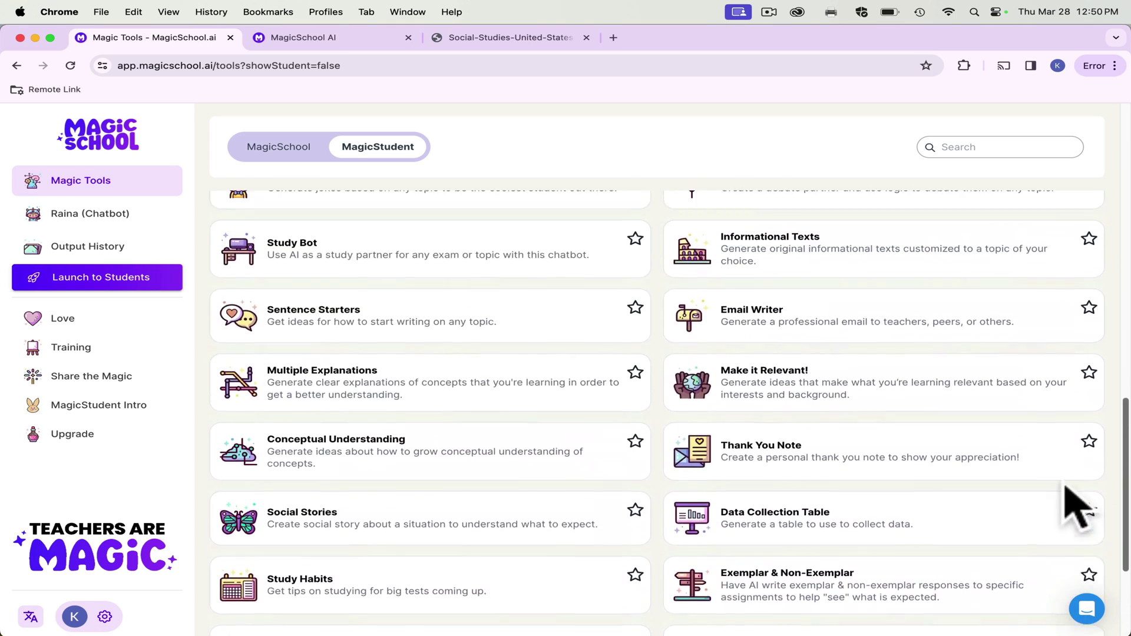
{"action": "scroll", "coordinate": [1076, 371], "scroll_direction": "up", "scroll_amount": 5}
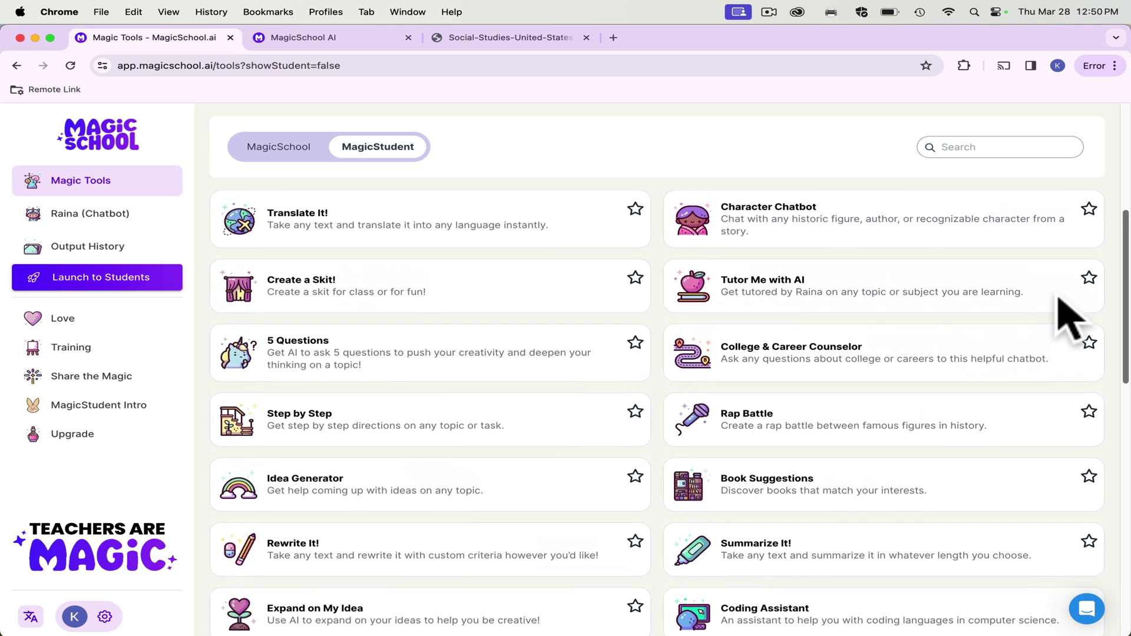
{"action": "scroll", "coordinate": [1061, 277], "scroll_direction": "up", "scroll_amount": 3}
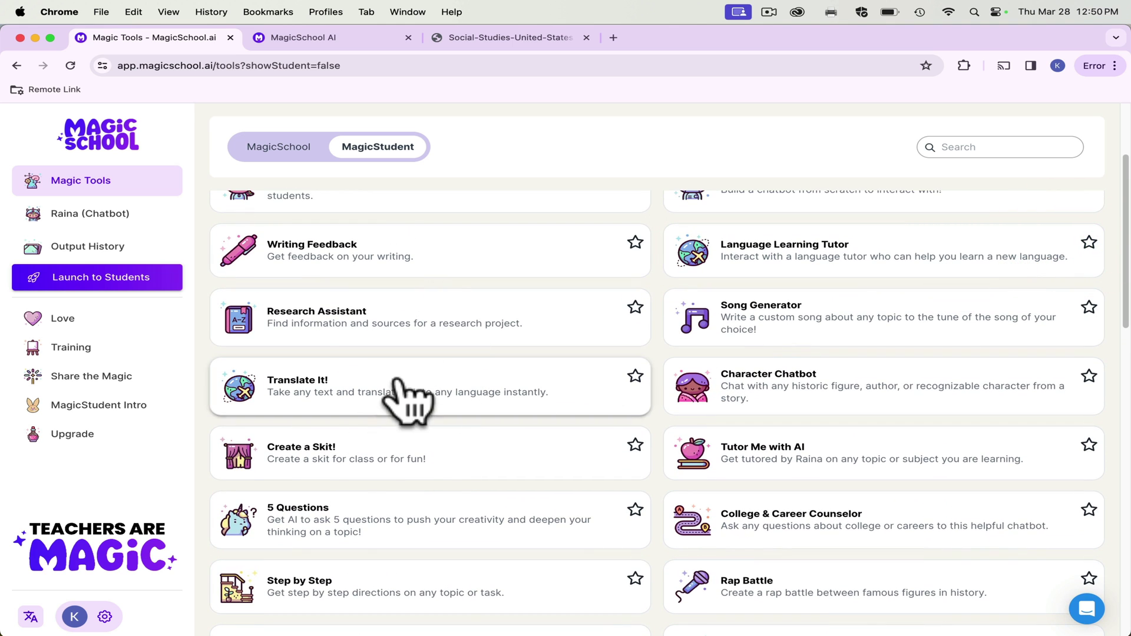
{"action": "left_click", "coordinate": [73, 277]}
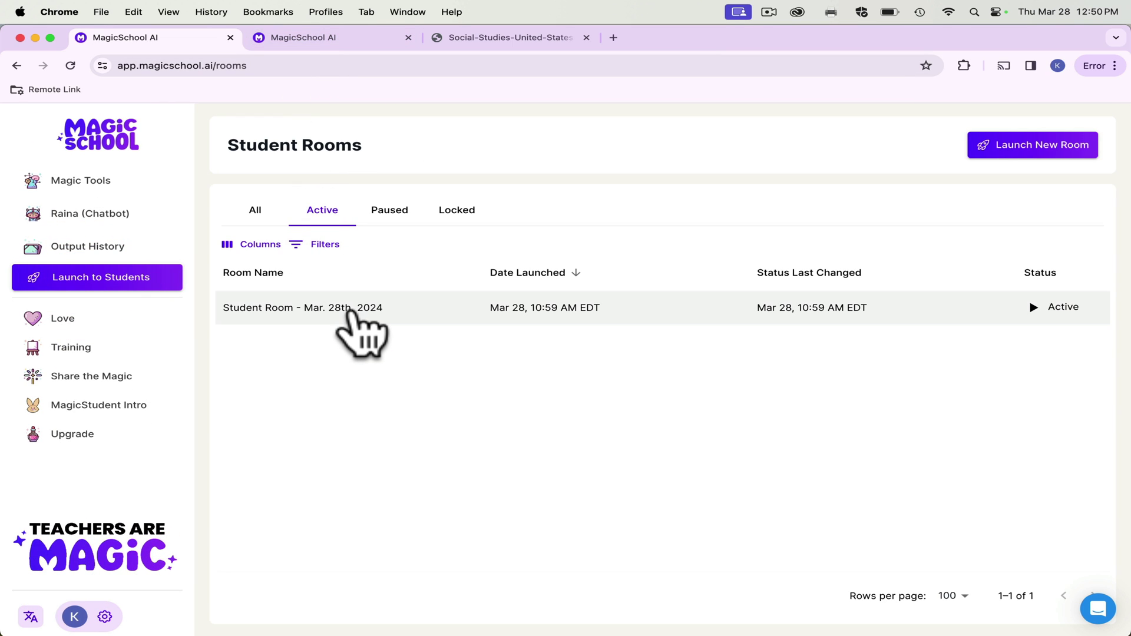
Open the 'Student Room - Mar. 28th, 2024' room and its last student's output history
{"action": "left_click", "coordinate": [354, 308]}
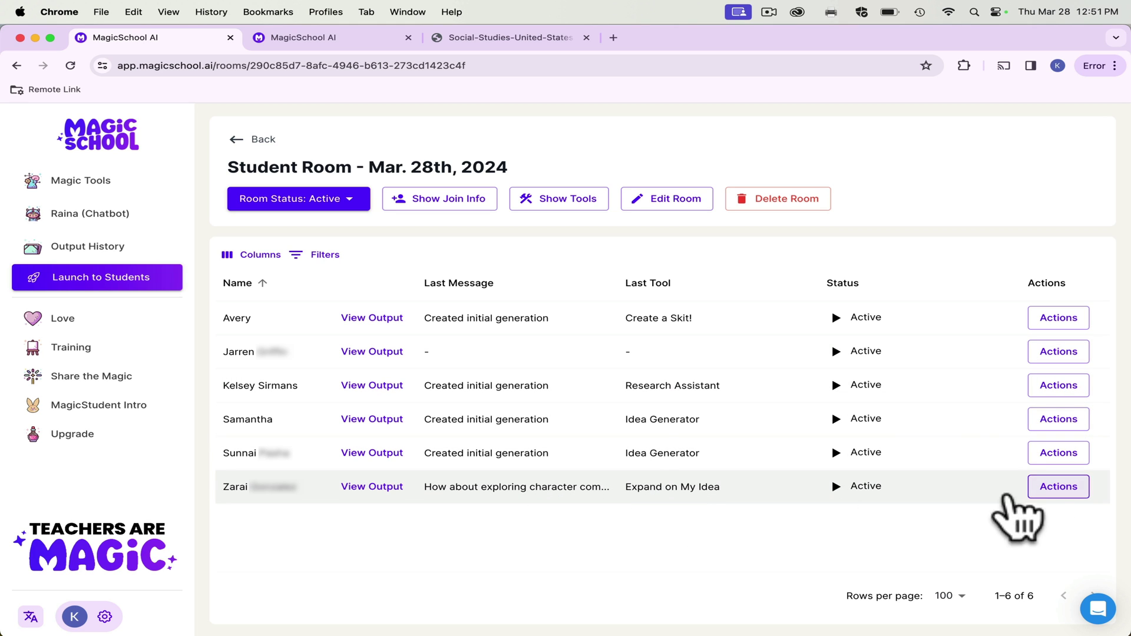
{"action": "left_click", "coordinate": [566, 487]}
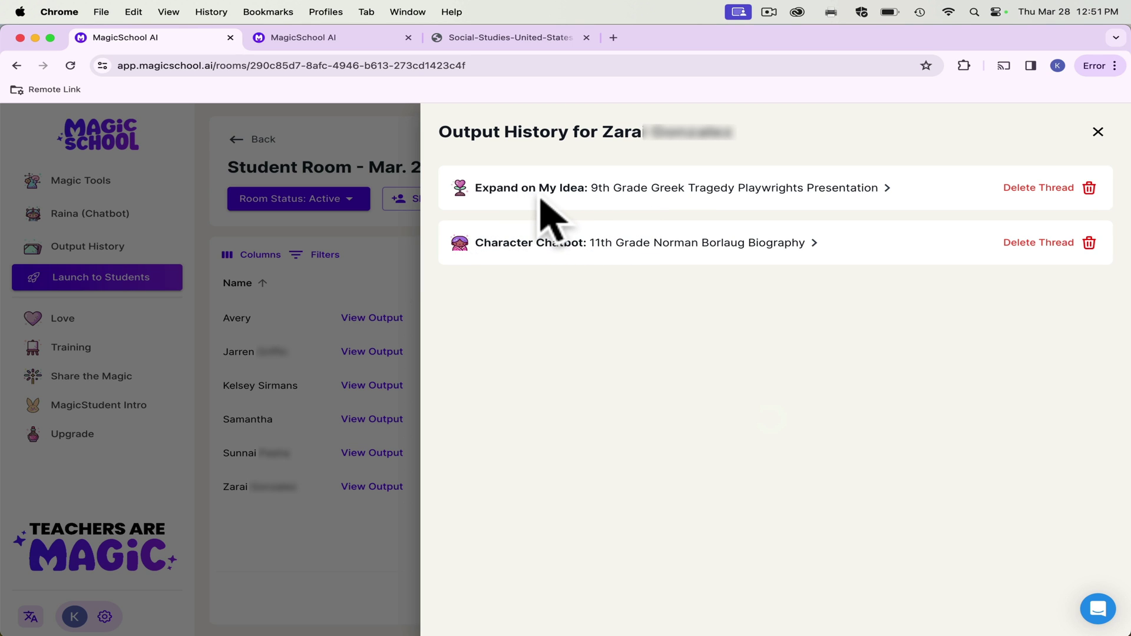
Expand the Character Chatbot thread and highlight the Norman Borlaug historic figure name
{"action": "left_click", "coordinate": [513, 252]}
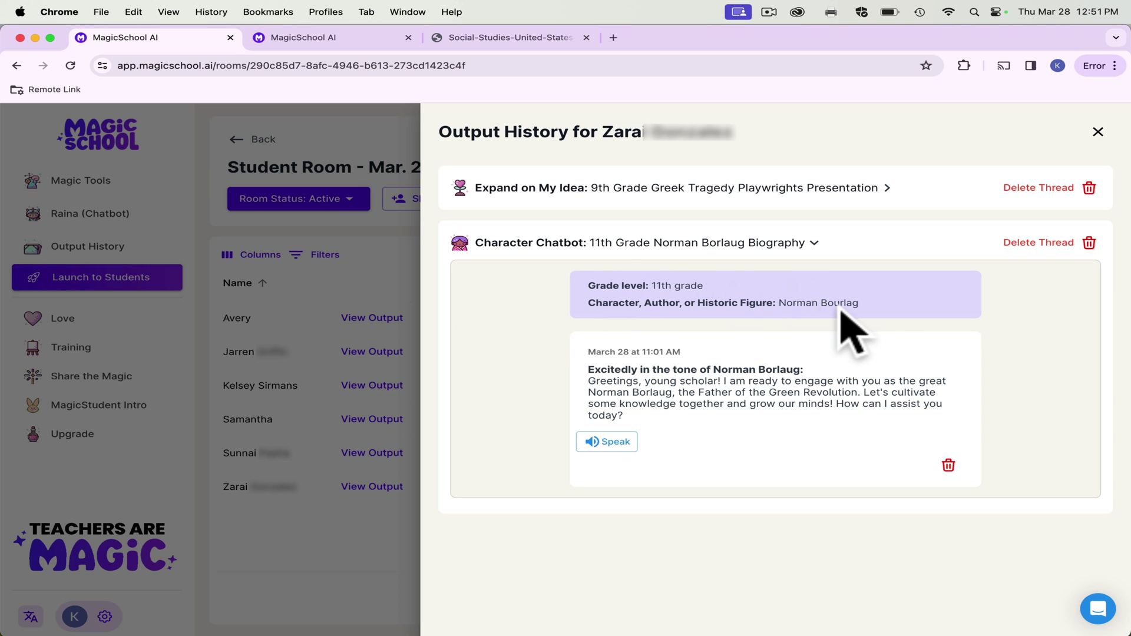
{"action": "left_click_drag", "start_coordinate": [876, 307], "coordinate": [778, 303]}
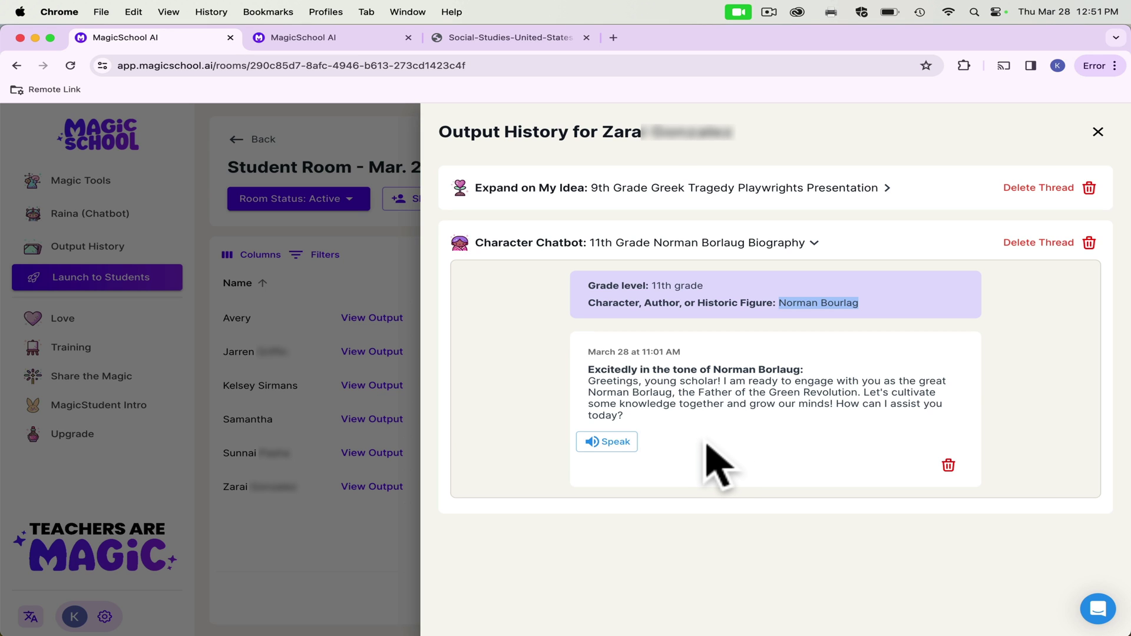
Read the Greek Tragedy Playwrights brainstorm's Character Comparison Chart and Modern-Day Adaptations ideas, then close it
{"action": "left_click", "coordinate": [622, 195]}
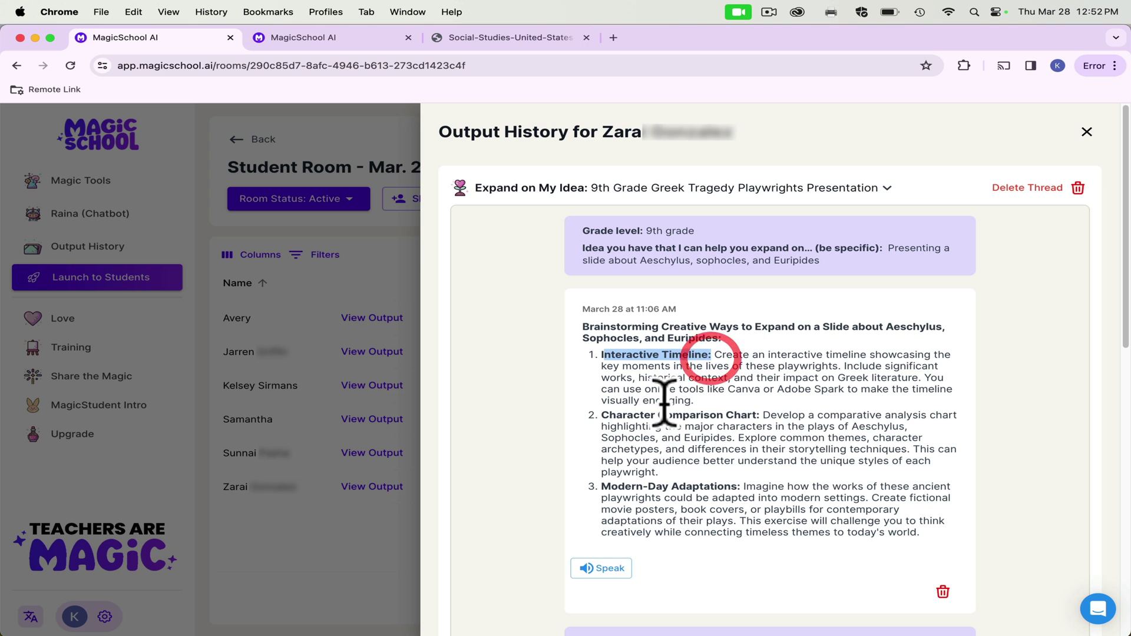
{"action": "left_click_drag", "start_coordinate": [601, 414], "coordinate": [749, 412]}
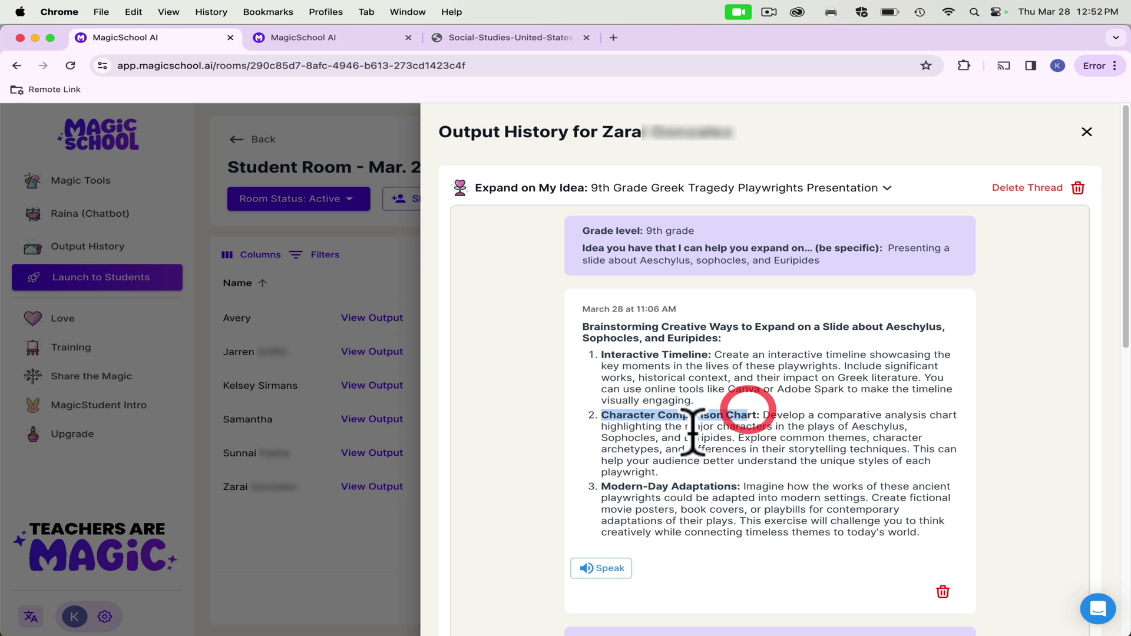
{"action": "left_click_drag", "start_coordinate": [642, 487], "coordinate": [686, 494]}
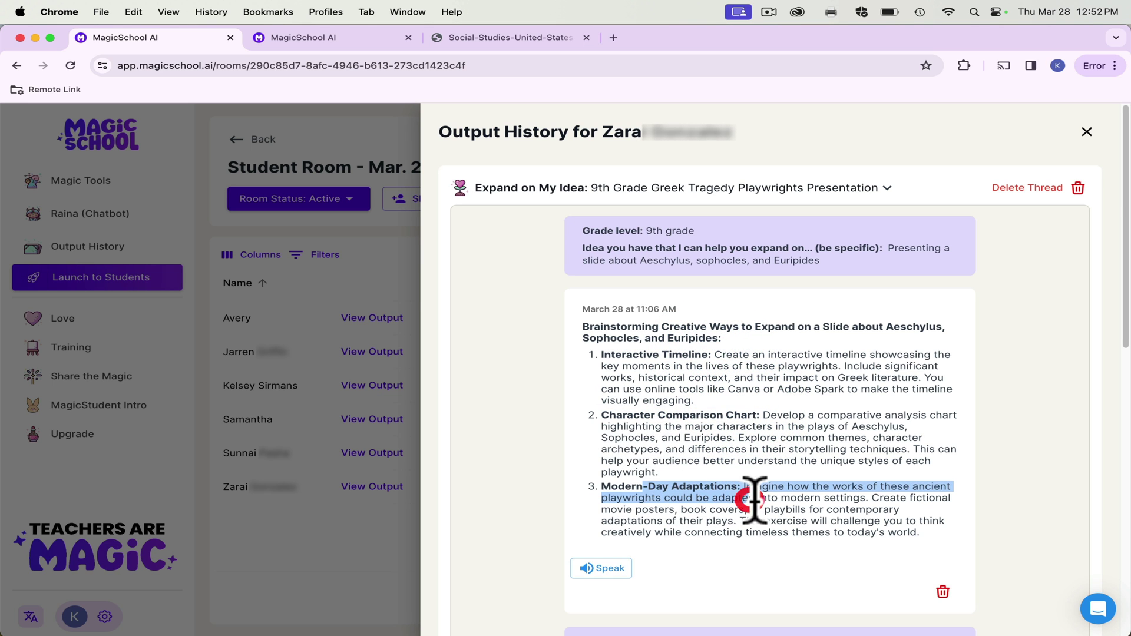
{"action": "scroll", "coordinate": [821, 354], "scroll_direction": "down", "scroll_amount": 10}
{"action": "scroll", "coordinate": [813, 371], "scroll_direction": "up", "scroll_amount": 10}
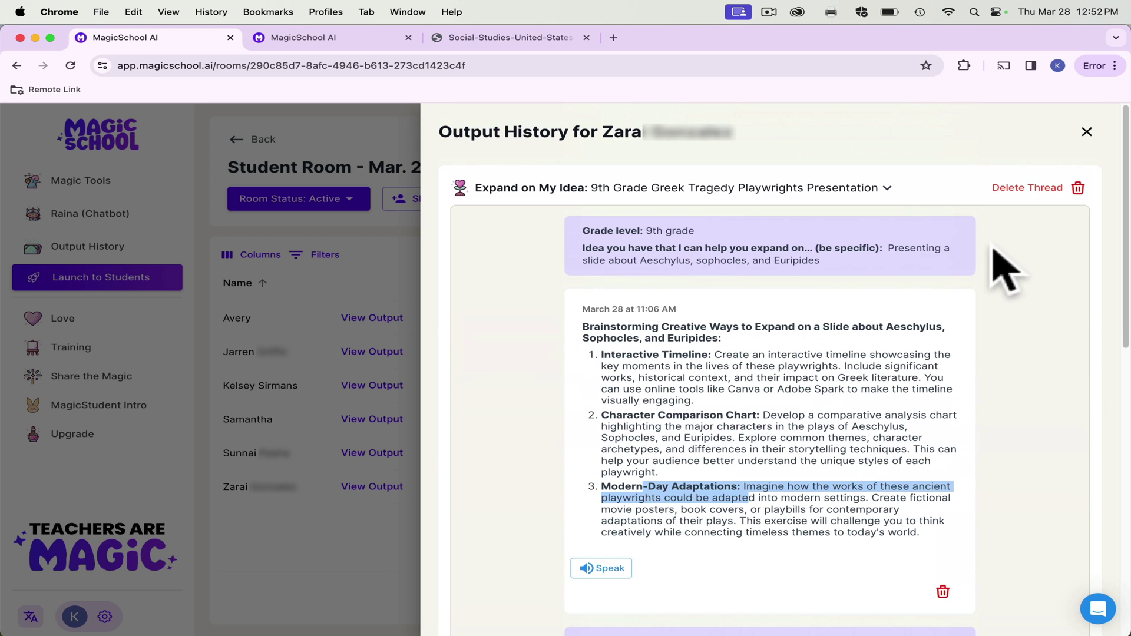
{"action": "left_click", "coordinate": [1087, 132]}
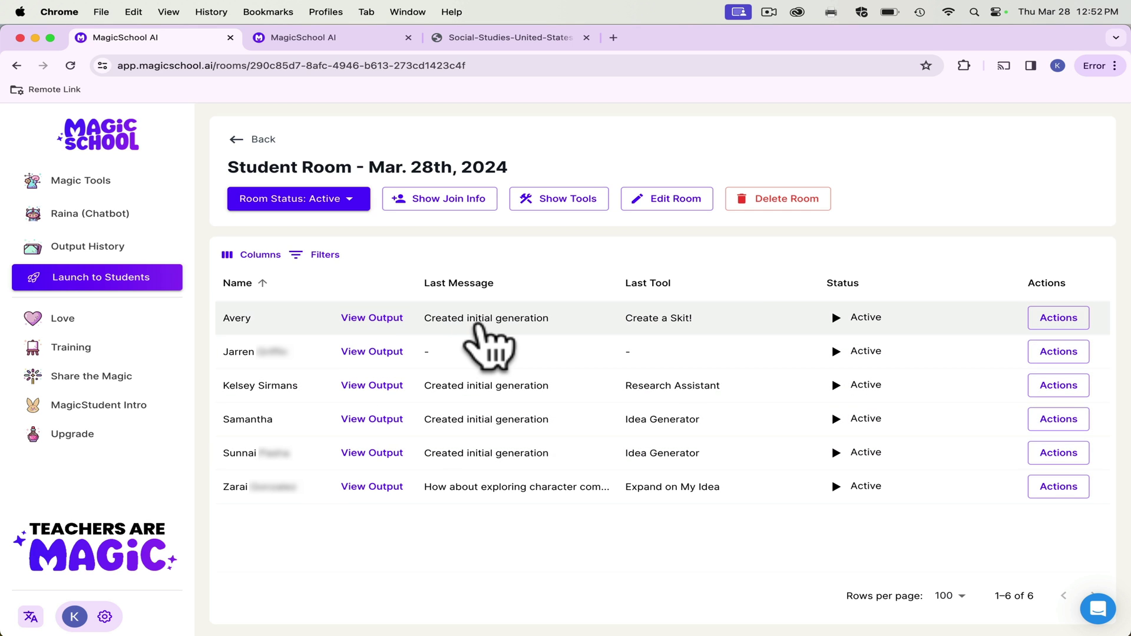
Read the first student's 9th Grade Classroom Skit on Agriculture and its character descriptions, then close it
{"action": "left_click", "coordinate": [479, 321]}
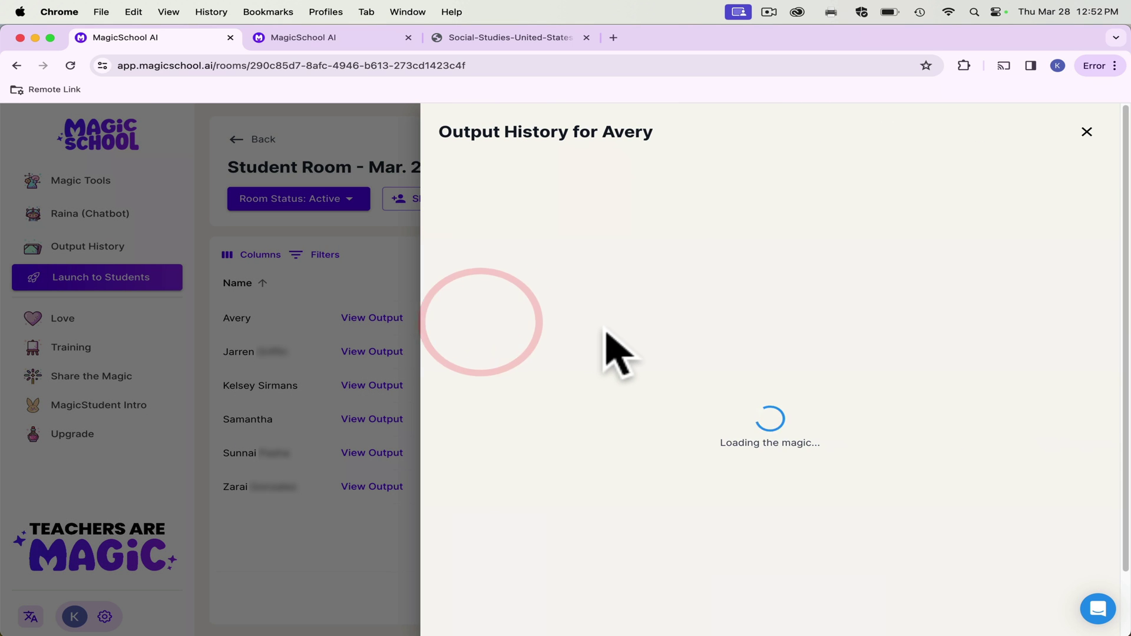
{"action": "left_click", "coordinate": [751, 187]}
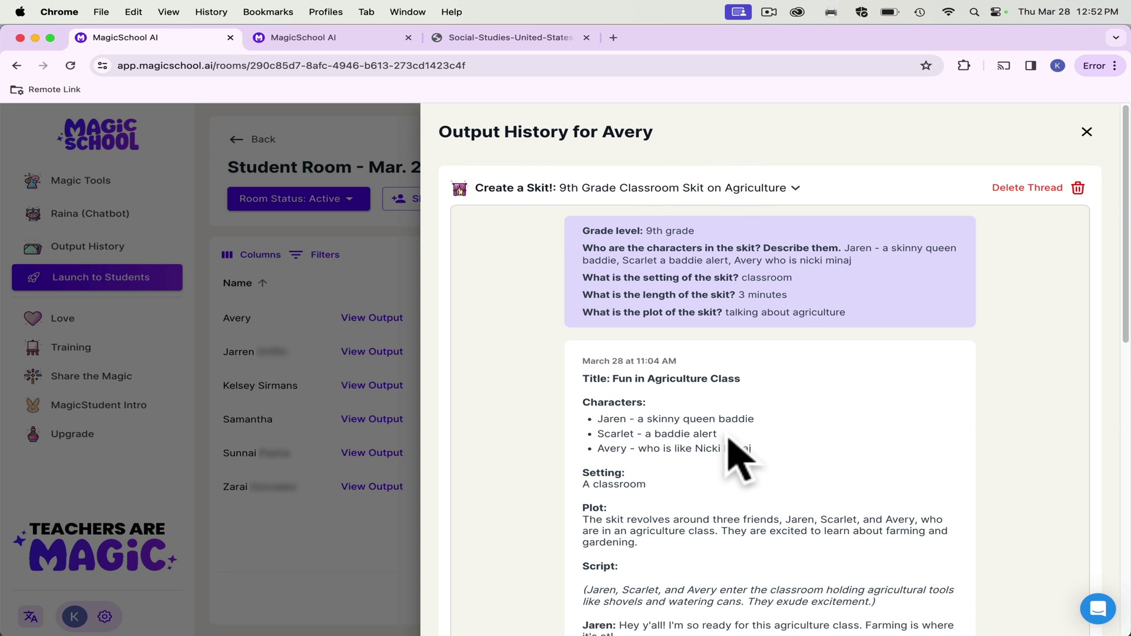
{"action": "left_click_drag", "start_coordinate": [750, 448], "coordinate": [591, 429]}
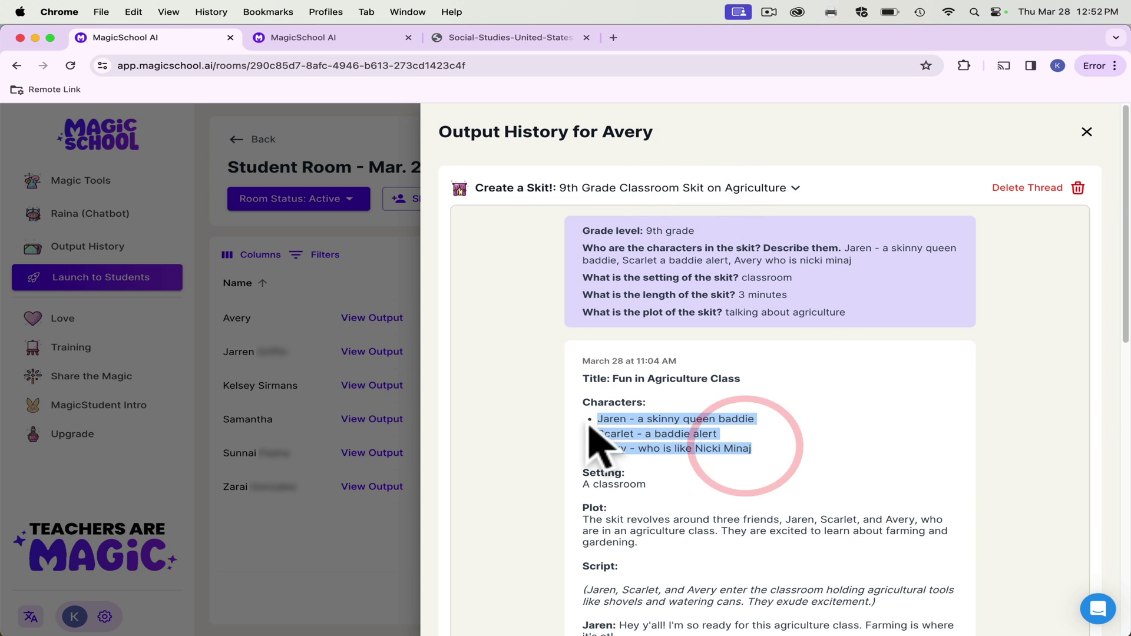
{"action": "left_click", "coordinate": [1126, 294]}
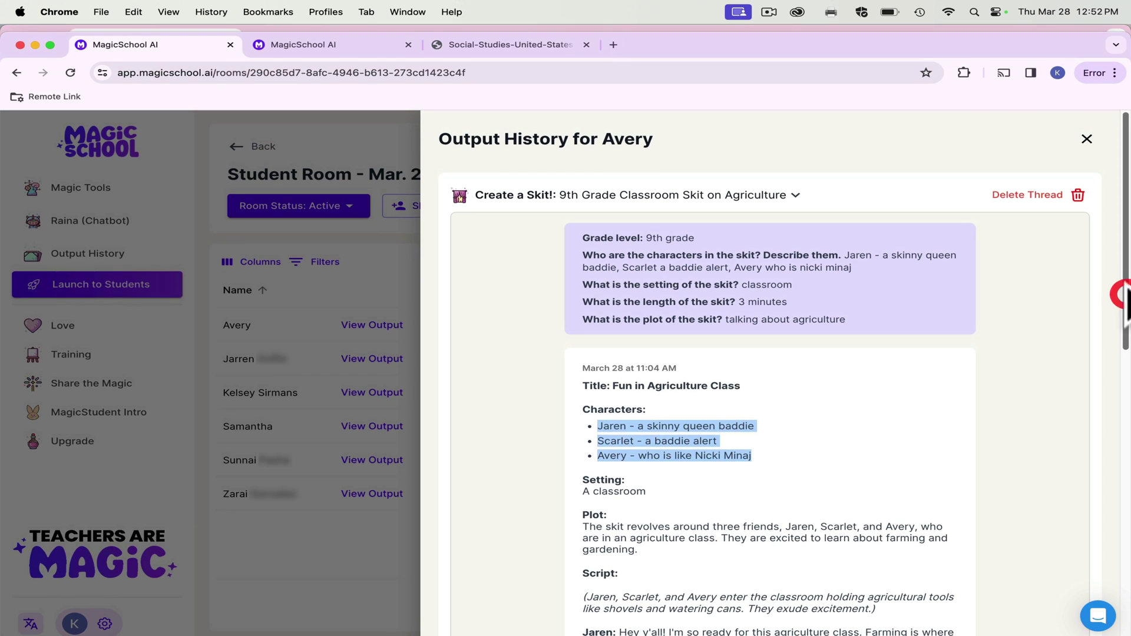
{"action": "left_click_drag", "start_coordinate": [1126, 298], "coordinate": [1070, 391]}
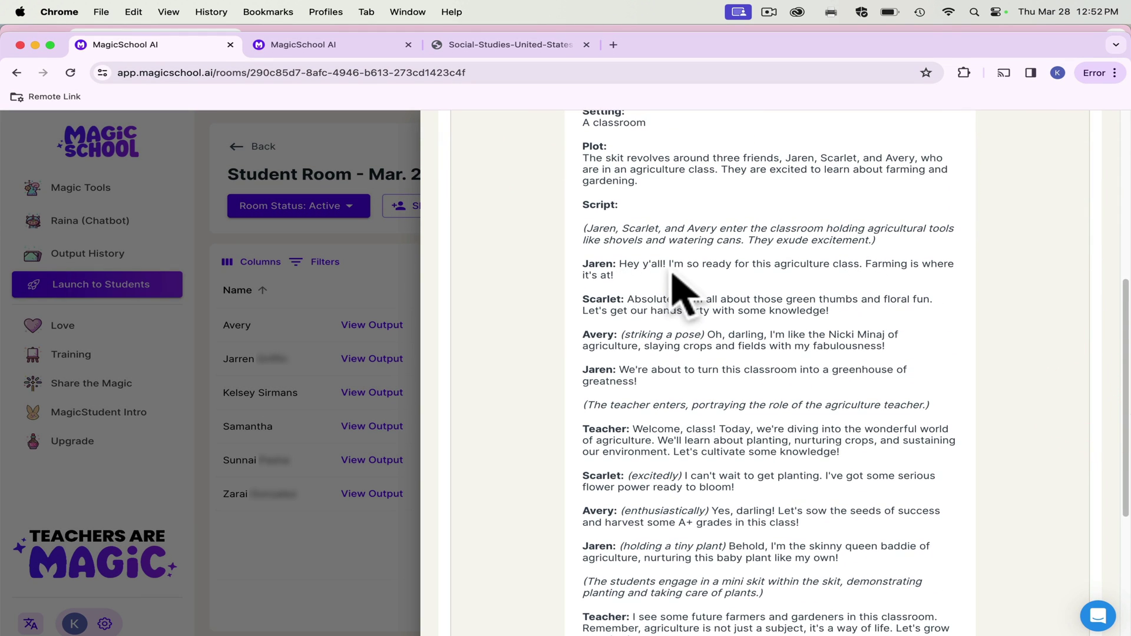
{"action": "scroll", "coordinate": [701, 355], "scroll_direction": "up", "scroll_amount": 1}
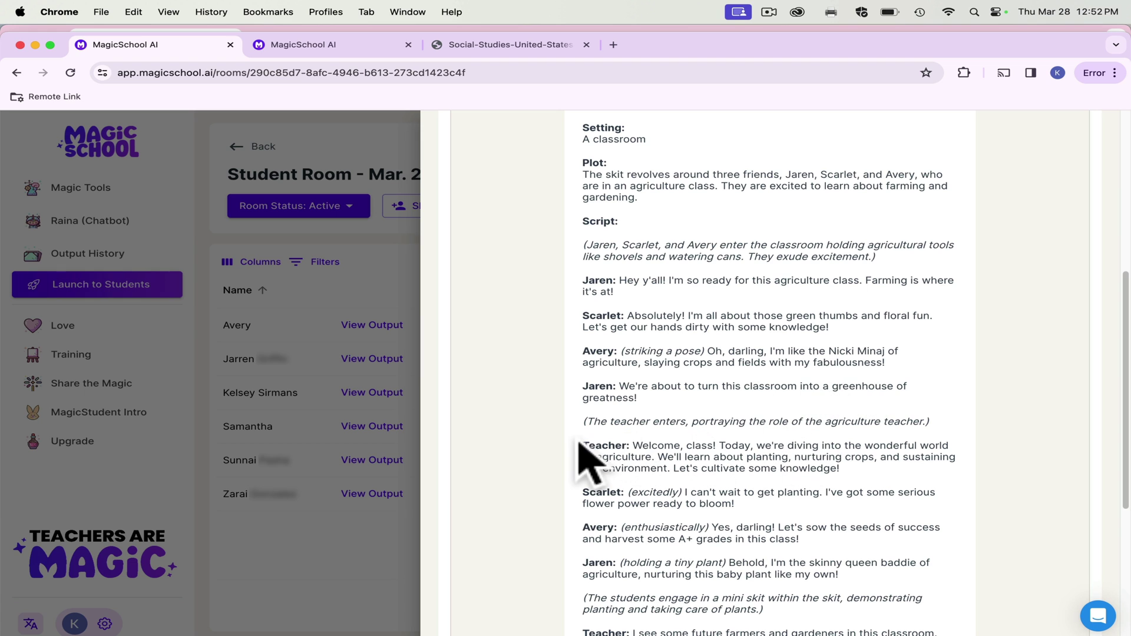
{"action": "scroll", "coordinate": [1120, 371], "scroll_direction": "up", "scroll_amount": 3}
{"action": "left_click_drag", "start_coordinate": [1120, 371], "coordinate": [1116, 235]}
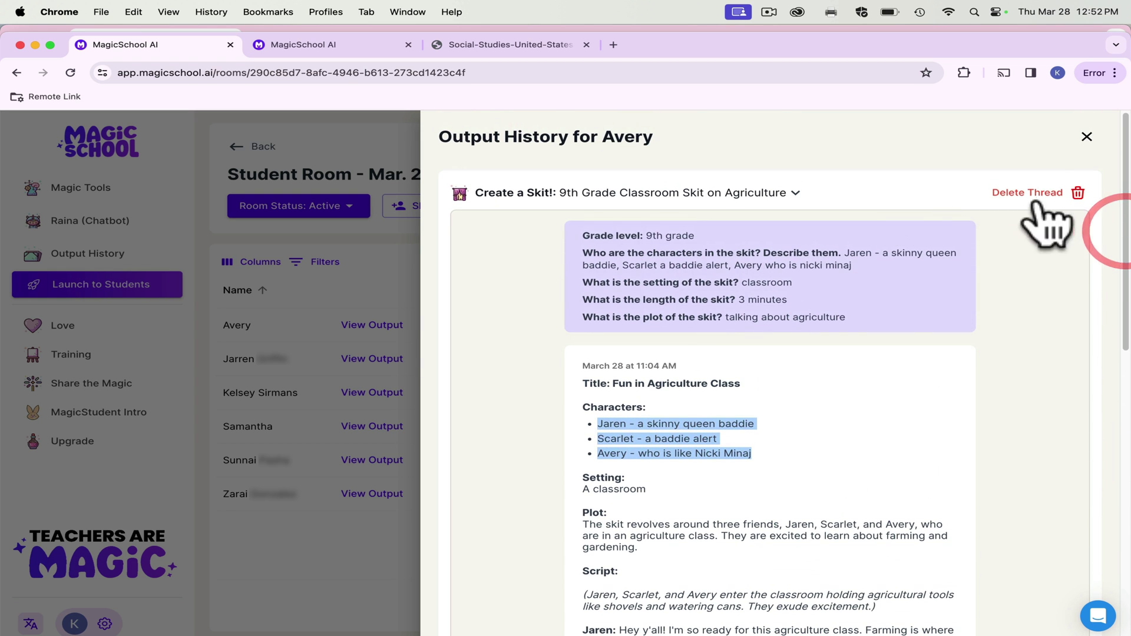
{"action": "left_click", "coordinate": [1087, 137]}
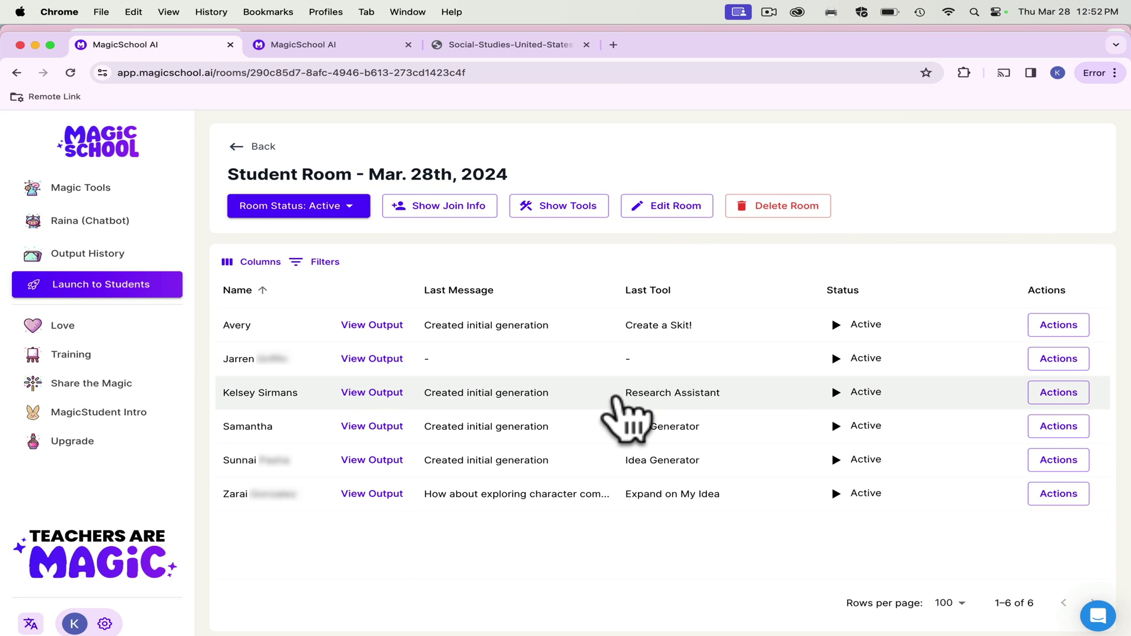
Open the Research Assistant student's output and expand the Sustainable City Redesign thread
{"action": "left_click", "coordinate": [470, 394]}
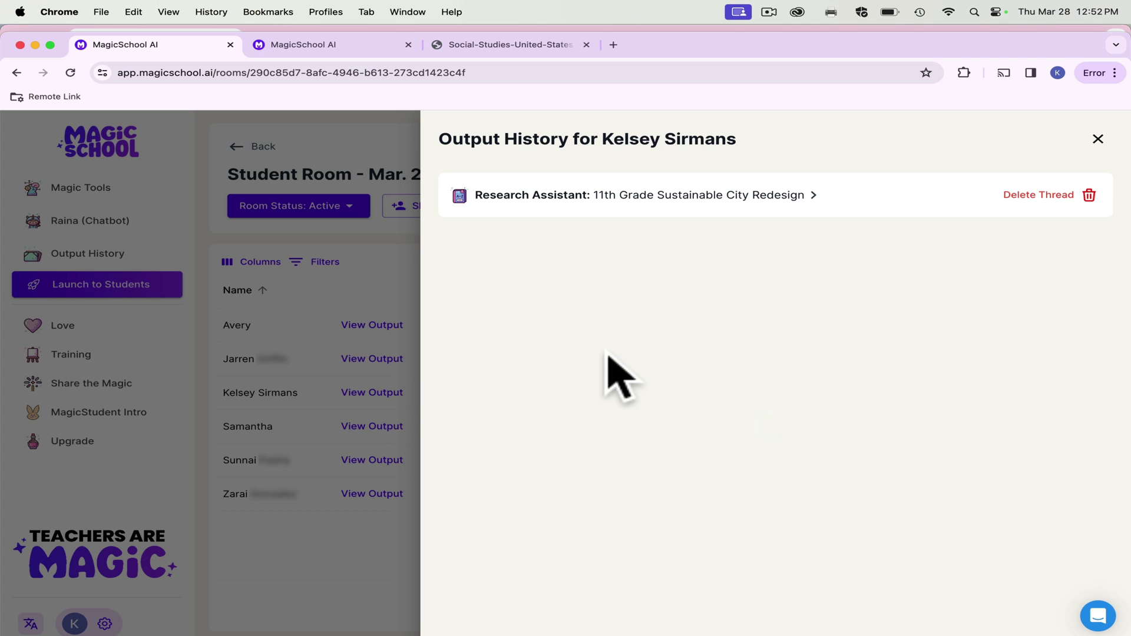
{"action": "left_click", "coordinate": [681, 201]}
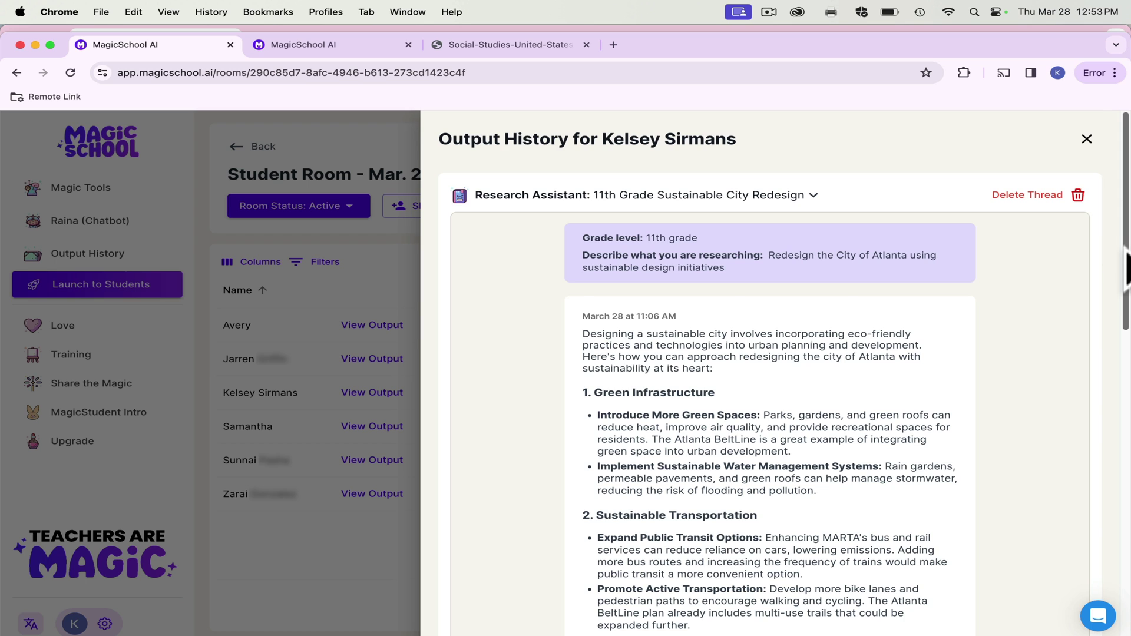
{"action": "scroll", "coordinate": [1123, 265], "scroll_direction": "down", "scroll_amount": 4}
{"action": "scroll", "coordinate": [1122, 265], "scroll_direction": "up", "scroll_amount": 2}
Scroll through the 11th Grade Sustainable City Redesign research output, then close the panel
{"action": "left_click", "coordinate": [1116, 248]}
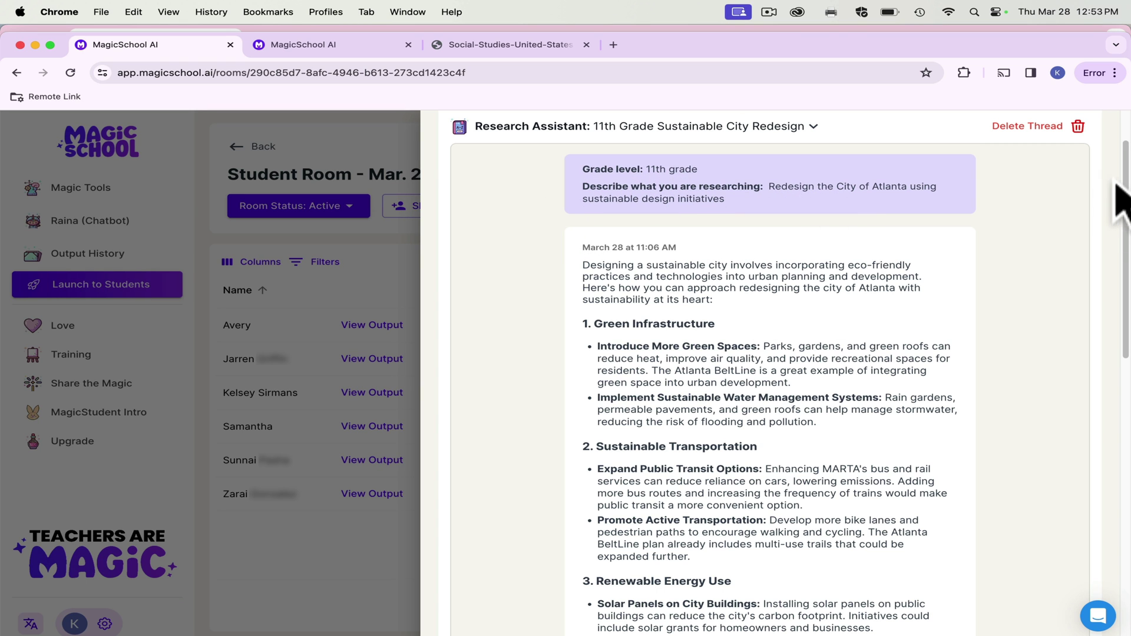
{"action": "scroll", "coordinate": [1118, 240], "scroll_direction": "up", "scroll_amount": 1}
{"action": "left_click", "coordinate": [1114, 298]}
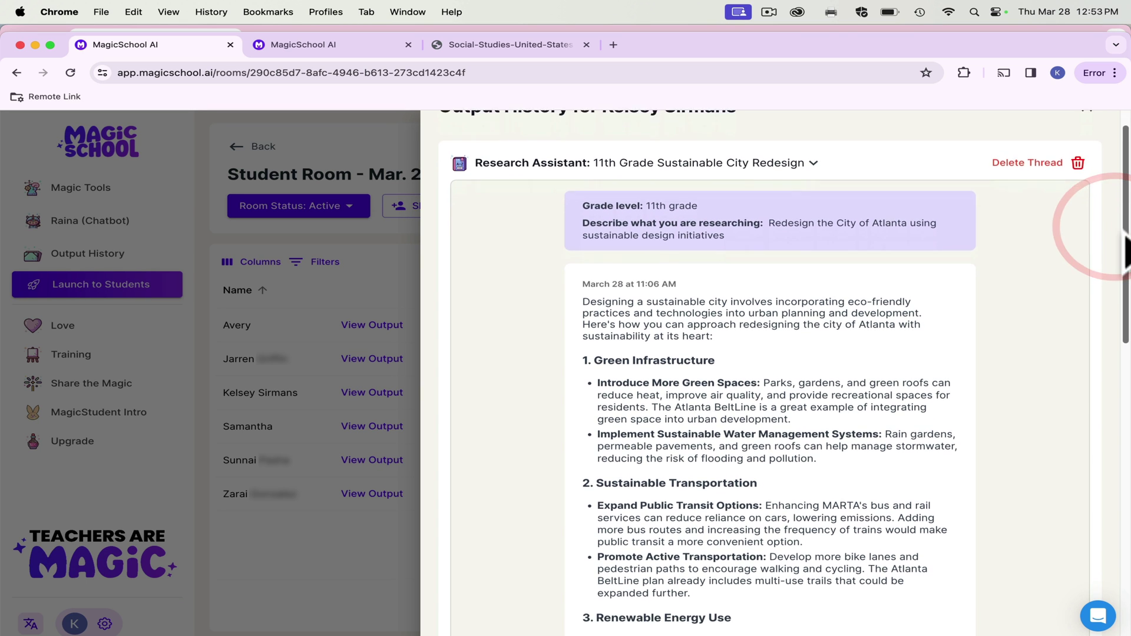
{"action": "left_click_drag", "start_coordinate": [1122, 331], "coordinate": [1099, 345]}
{"action": "scroll", "coordinate": [1097, 341], "scroll_direction": "up", "scroll_amount": 5}
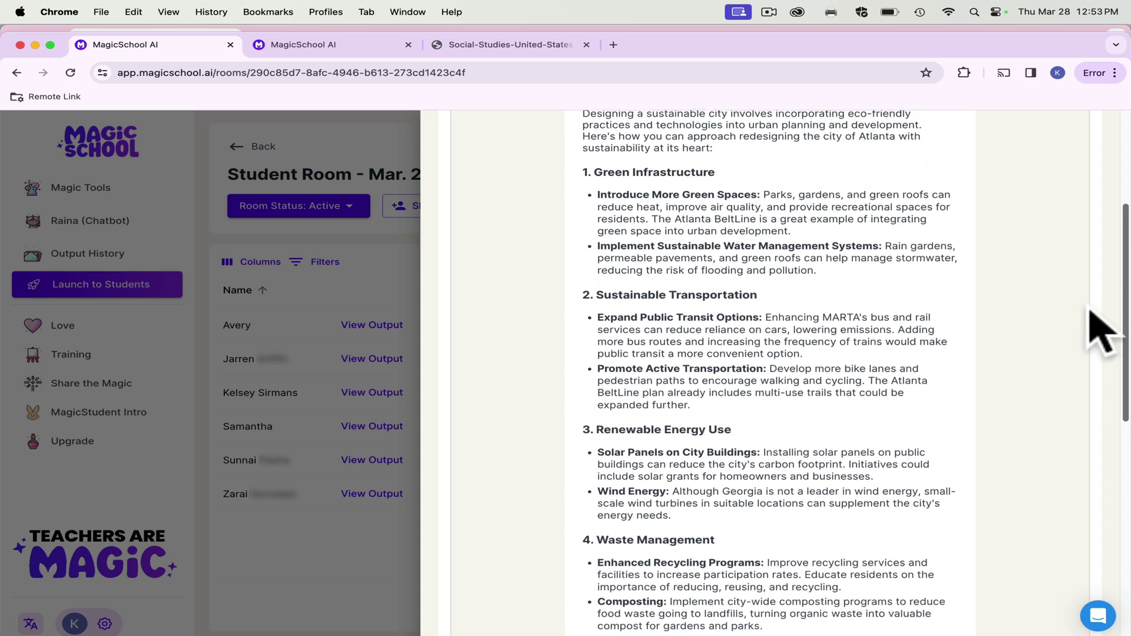
{"action": "scroll", "coordinate": [1077, 266], "scroll_direction": "down", "scroll_amount": 1}
{"action": "left_click", "coordinate": [1074, 265]}
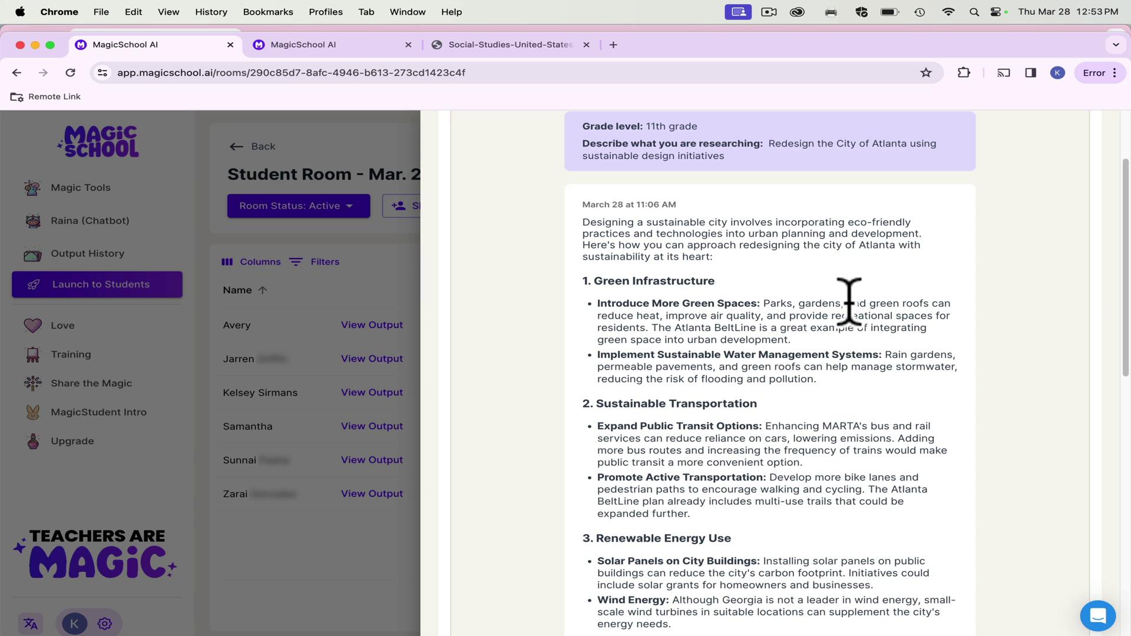
{"action": "scroll", "coordinate": [677, 439], "scroll_direction": "up", "scroll_amount": 1}
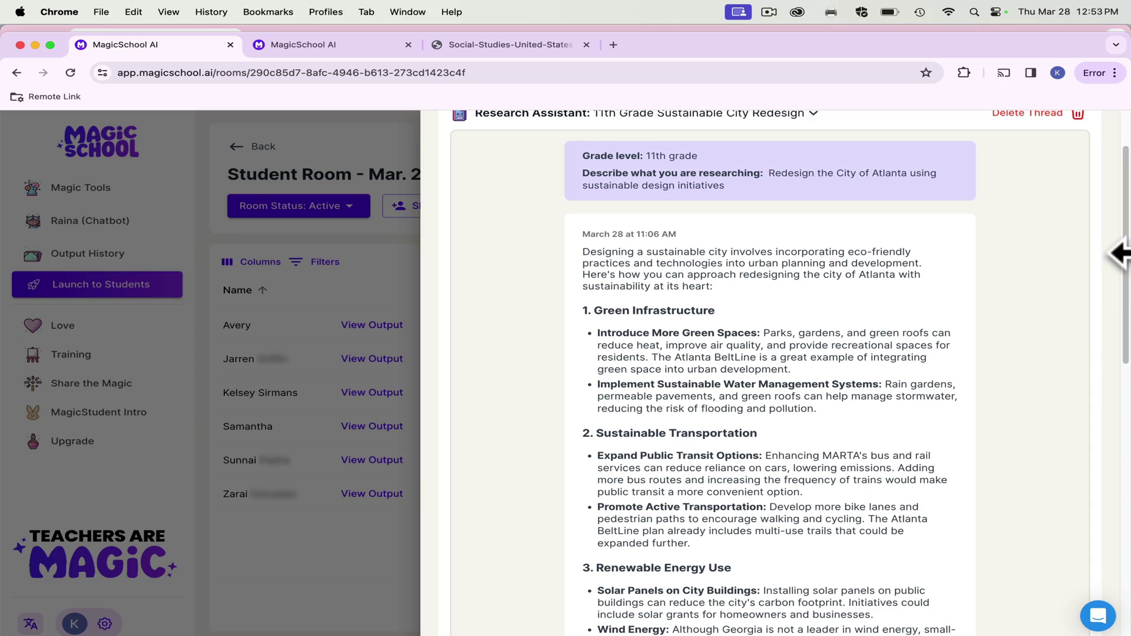
{"action": "left_click_drag", "start_coordinate": [1127, 260], "coordinate": [1059, 210]}
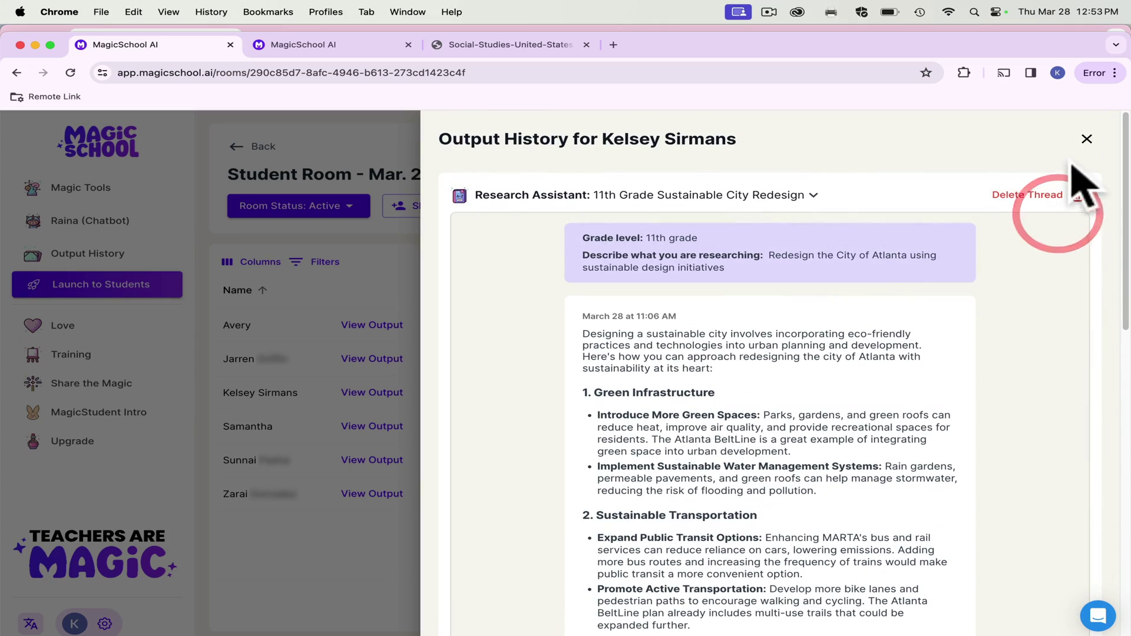
{"action": "left_click", "coordinate": [1087, 139]}
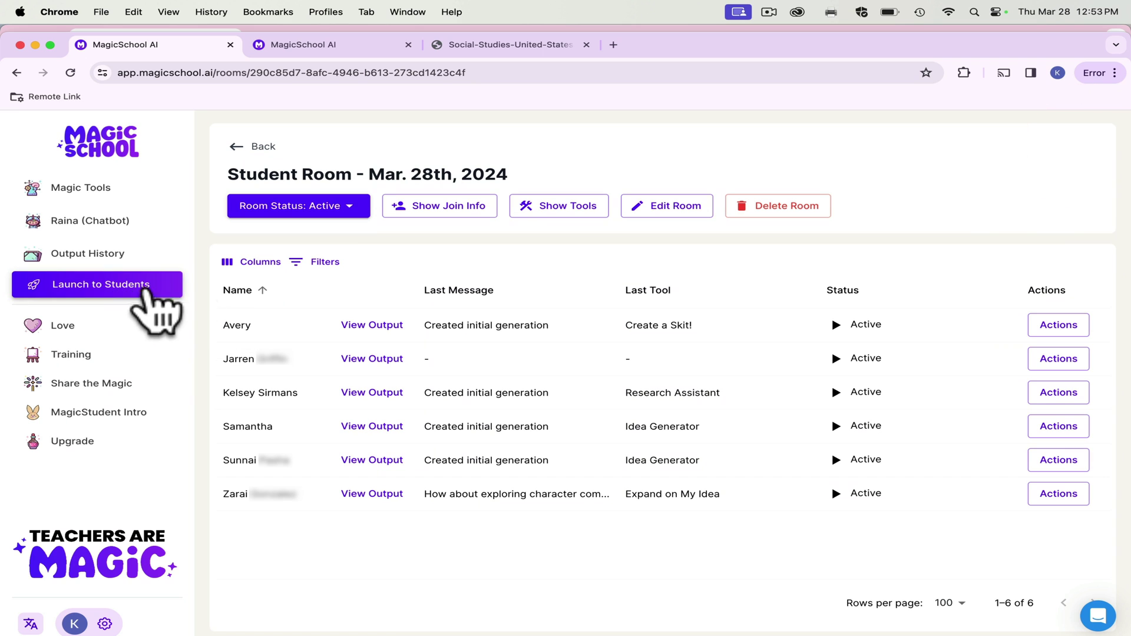
From the Student Rooms list, begin a new room and browse its Available Tools
{"action": "left_click", "coordinate": [247, 141]}
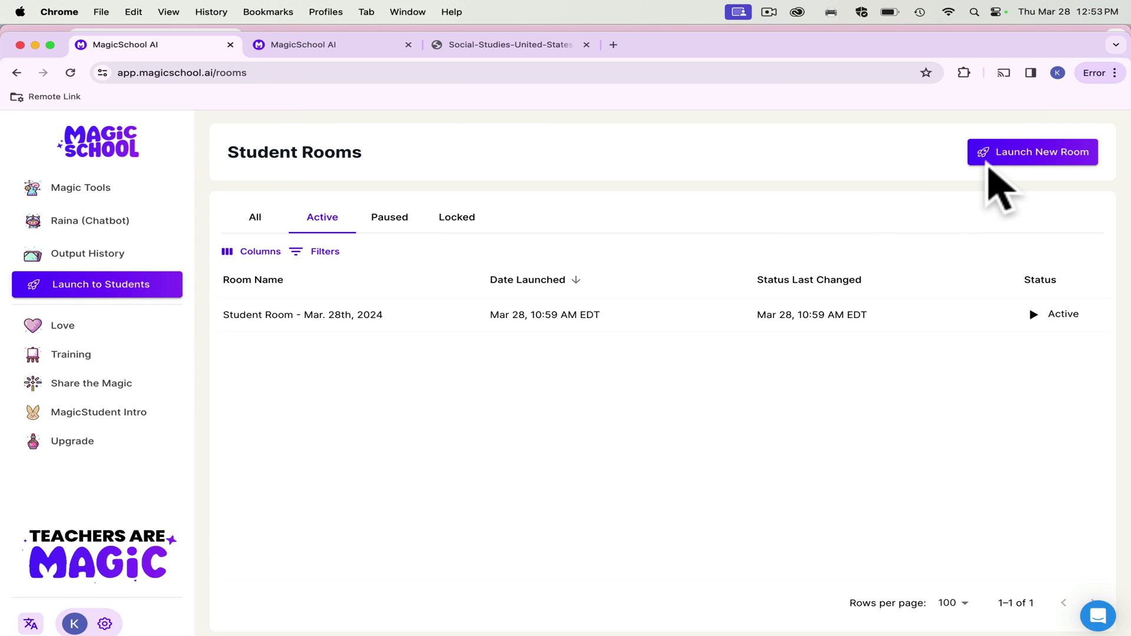
{"action": "left_click", "coordinate": [981, 158]}
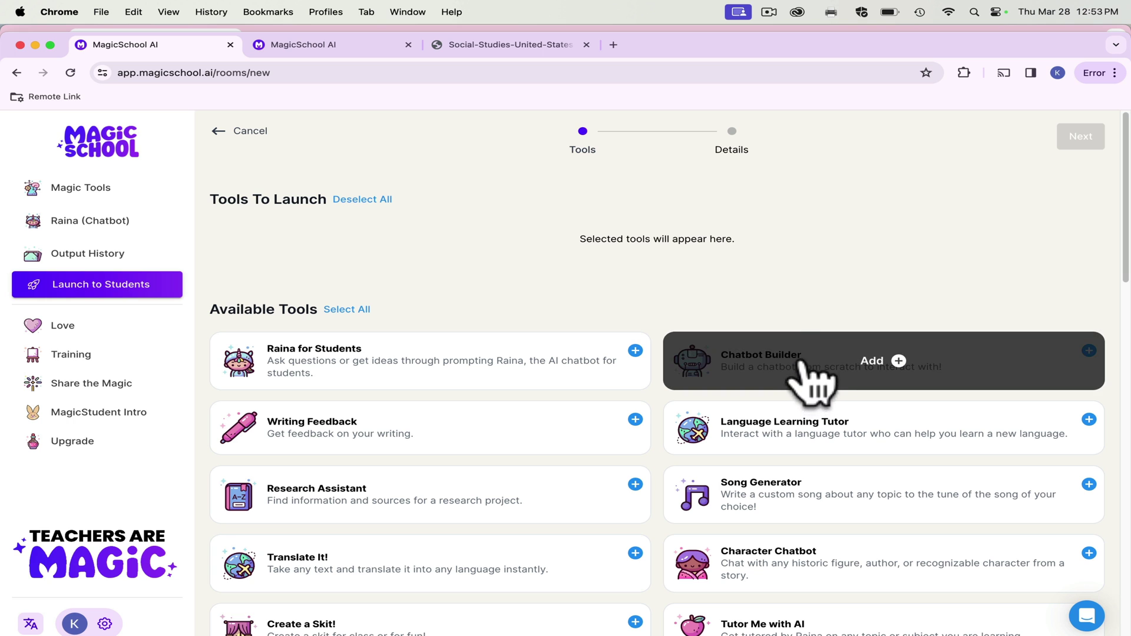
{"action": "mouse_move", "coordinate": [884, 368]}
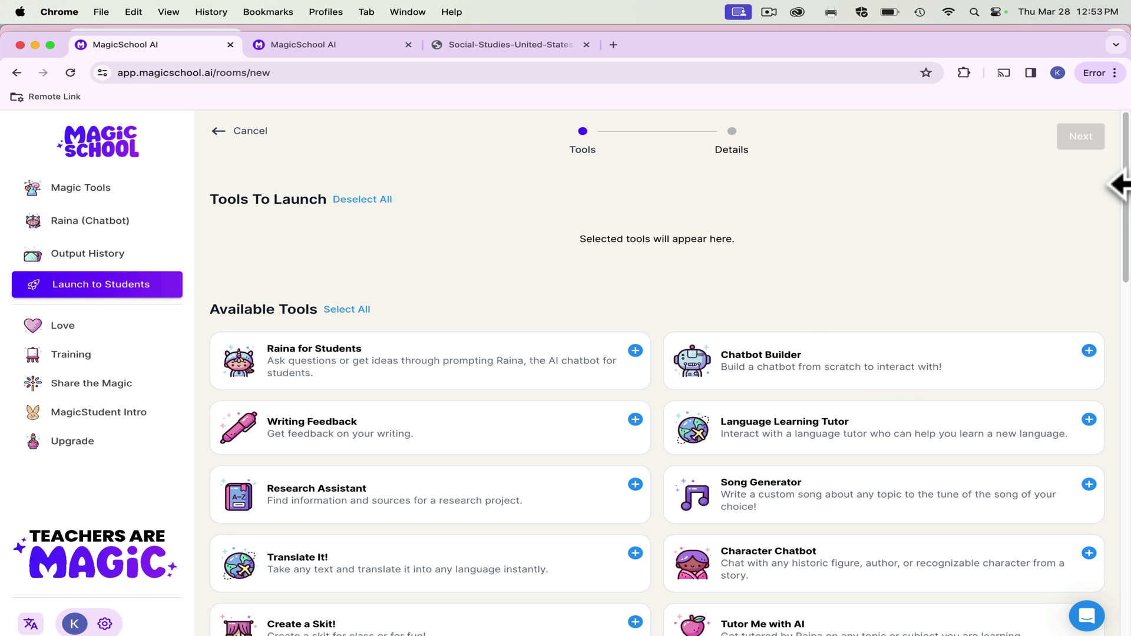
{"action": "left_click_drag", "start_coordinate": [1126, 198], "coordinate": [1005, 215]}
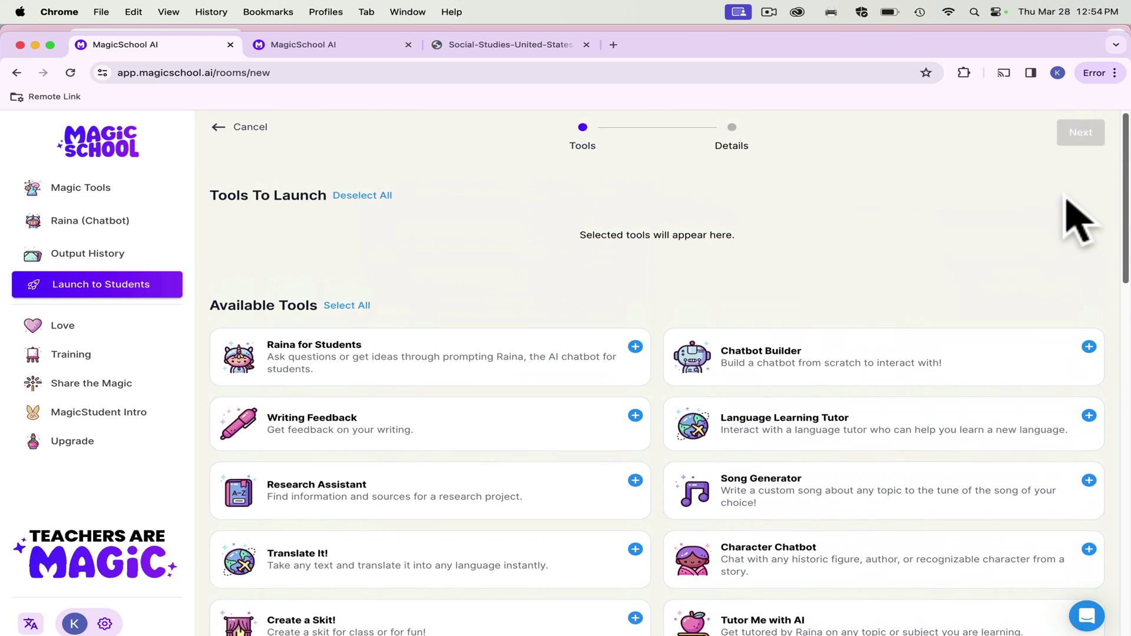
{"action": "scroll", "coordinate": [1081, 222], "scroll_direction": "down", "scroll_amount": 2}
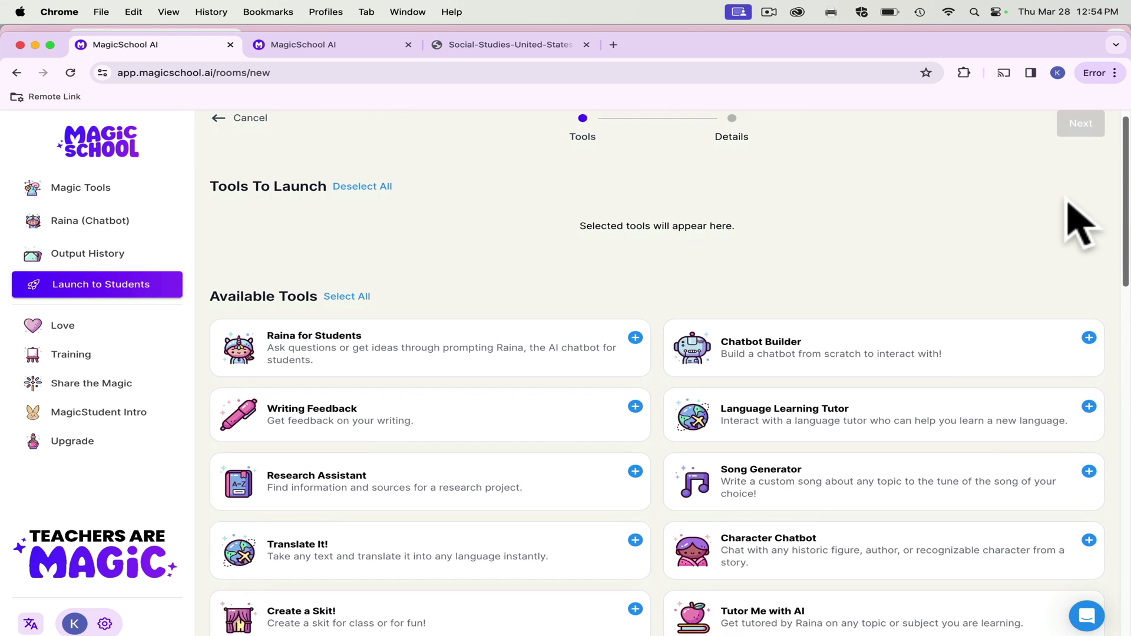
{"action": "mouse_move", "coordinate": [434, 330]}
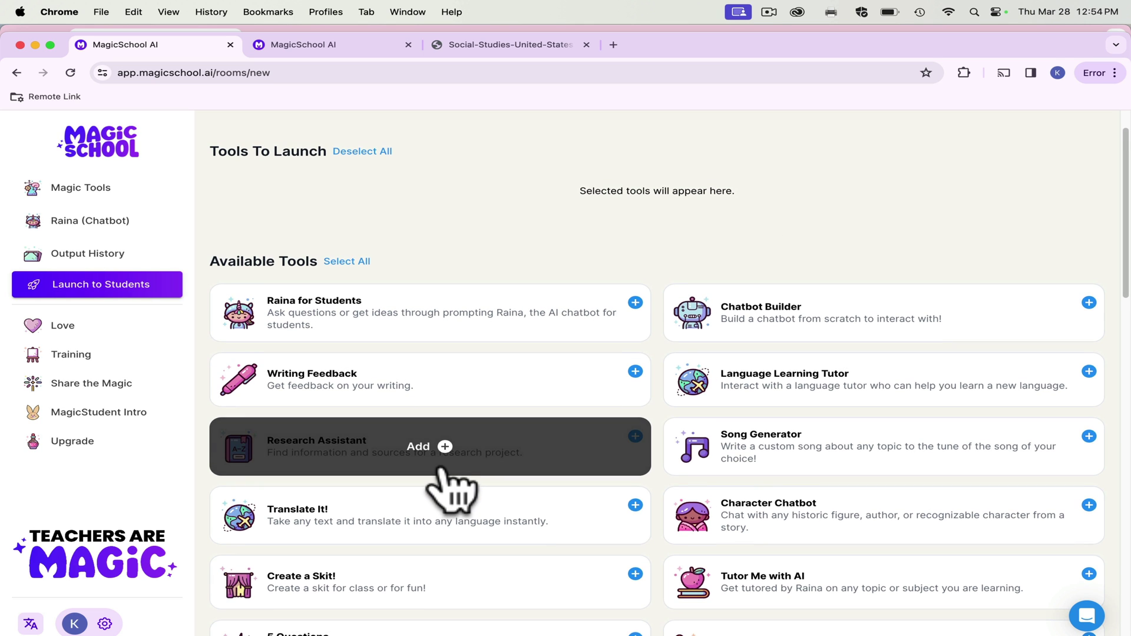
{"action": "mouse_move", "coordinate": [1087, 309]}
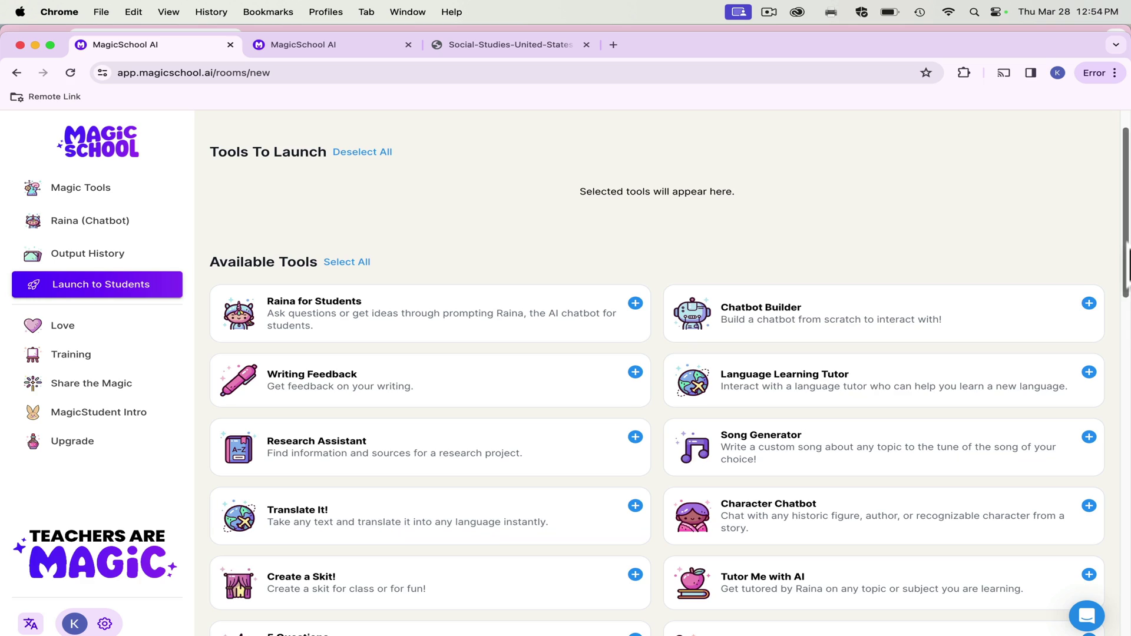
{"action": "left_click_drag", "start_coordinate": [1126, 259], "coordinate": [1126, 560]}
{"action": "left_click_drag", "start_coordinate": [1126, 507], "coordinate": [1094, 170]}
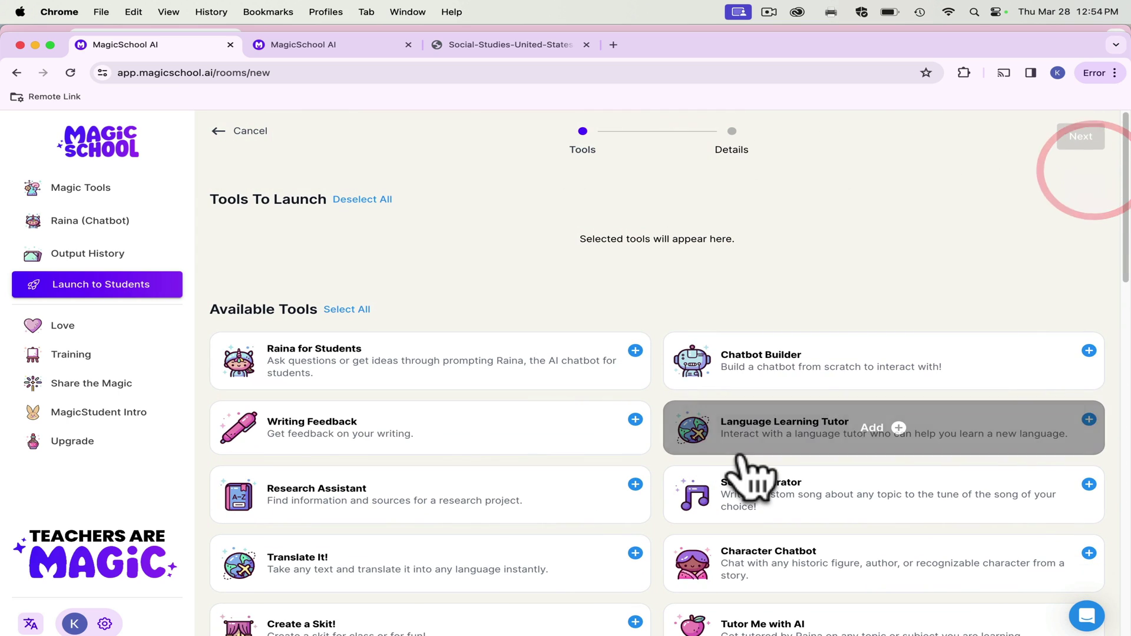
Add the Data Collection Table and Study Habits tools to the new room
{"action": "left_click_drag", "start_coordinate": [1126, 248], "coordinate": [1126, 607]}
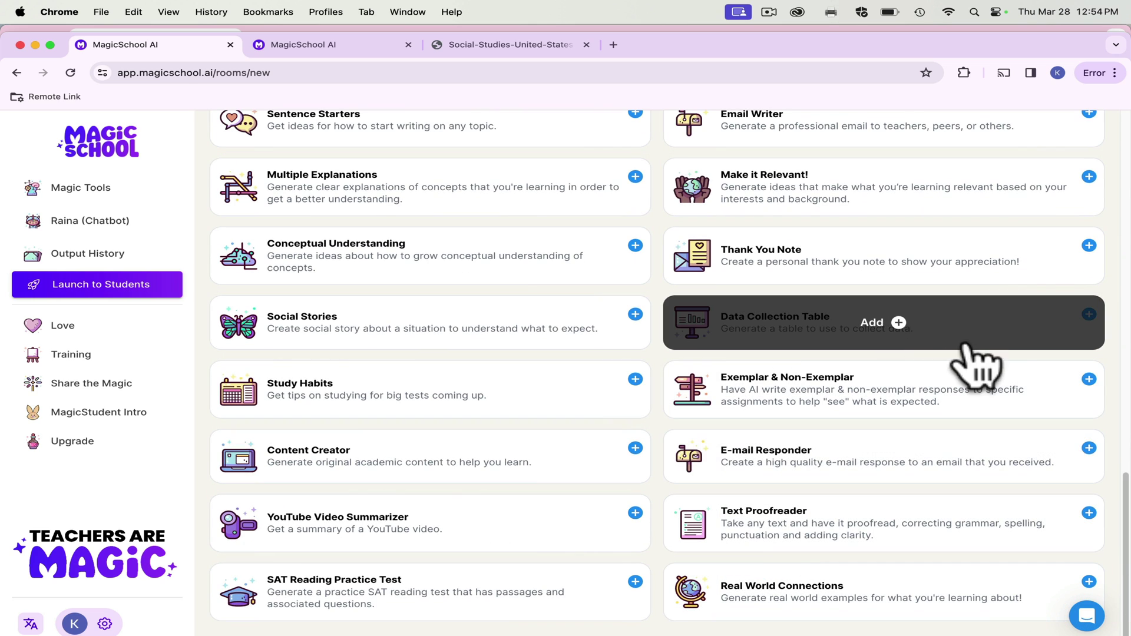
{"action": "left_click", "coordinate": [890, 324]}
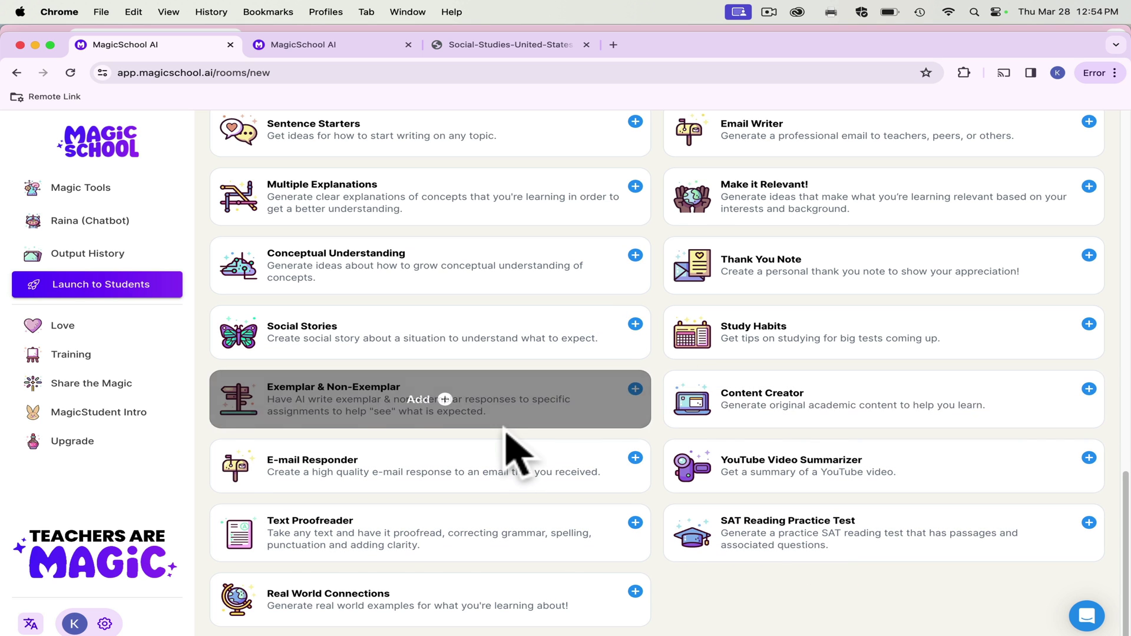
{"action": "scroll", "coordinate": [512, 449], "scroll_direction": "down", "scroll_amount": 1}
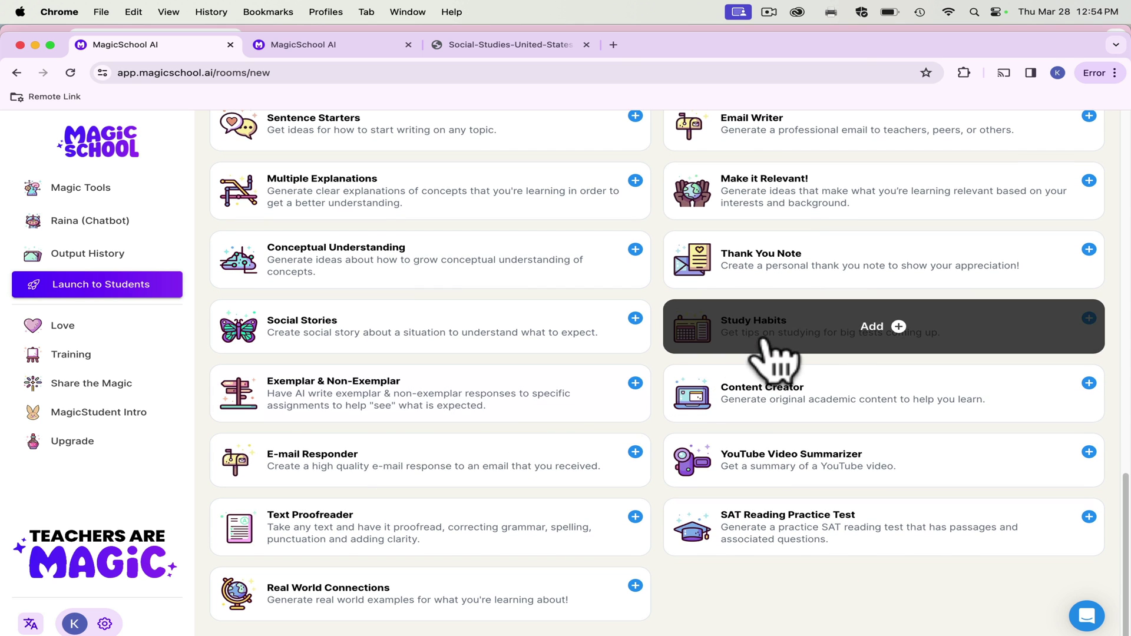
{"action": "left_click", "coordinate": [794, 328]}
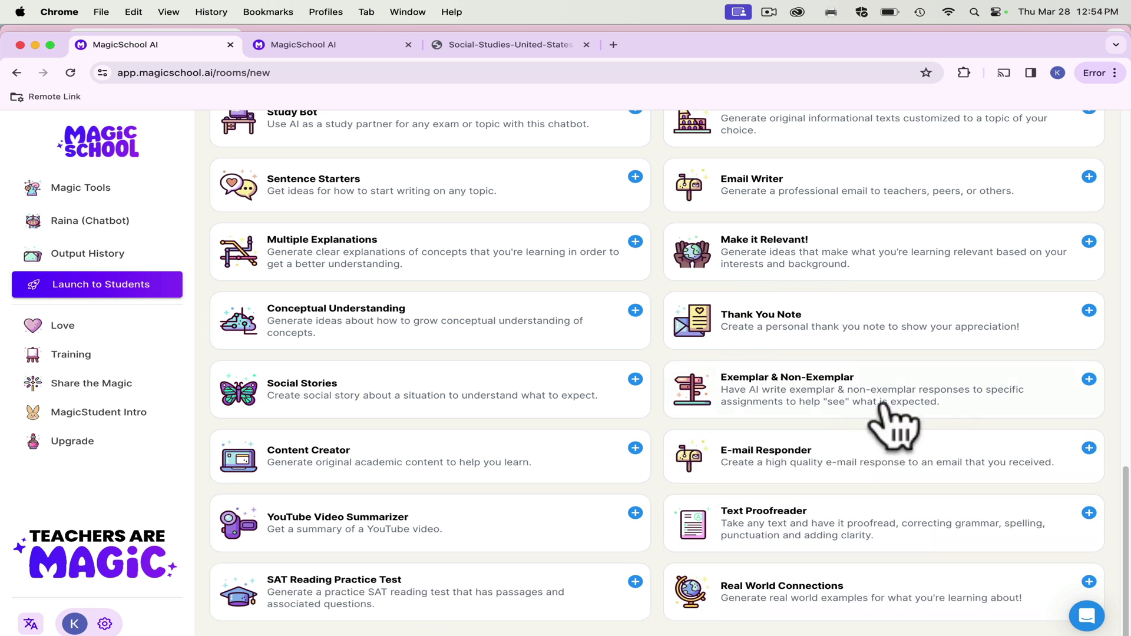
{"action": "scroll", "coordinate": [1105, 506], "scroll_direction": "up", "scroll_amount": 5}
{"action": "scroll", "coordinate": [1113, 436], "scroll_direction": "up", "scroll_amount": 1}
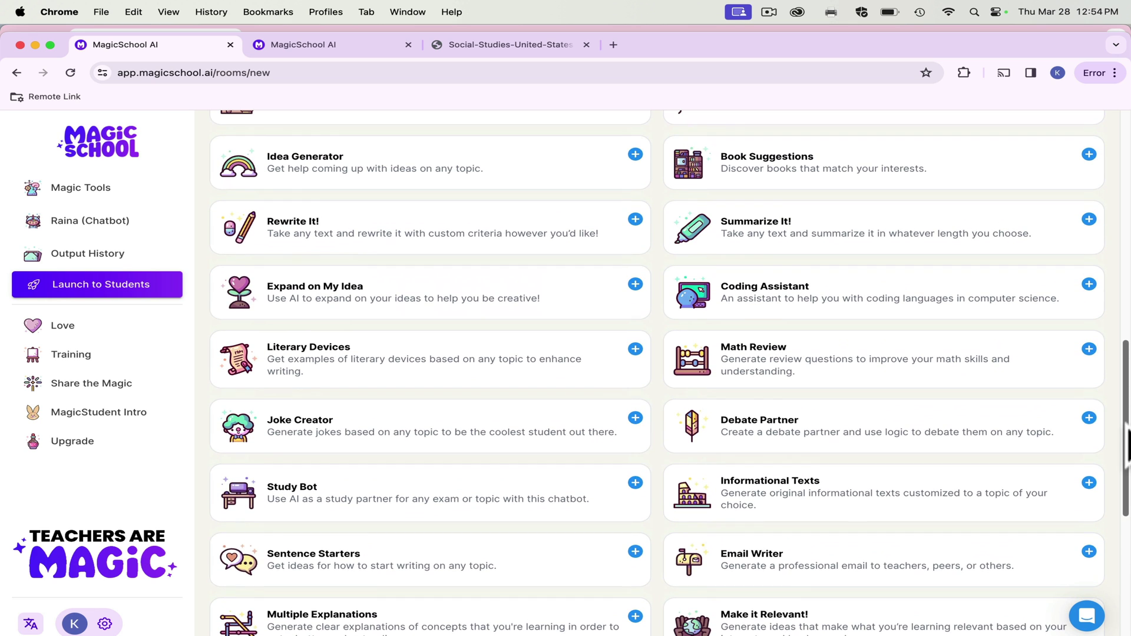
Add Study Bot, 5 Questions and Writing Feedback, then scroll up to Tools To Launch
{"action": "left_click", "coordinate": [489, 503]}
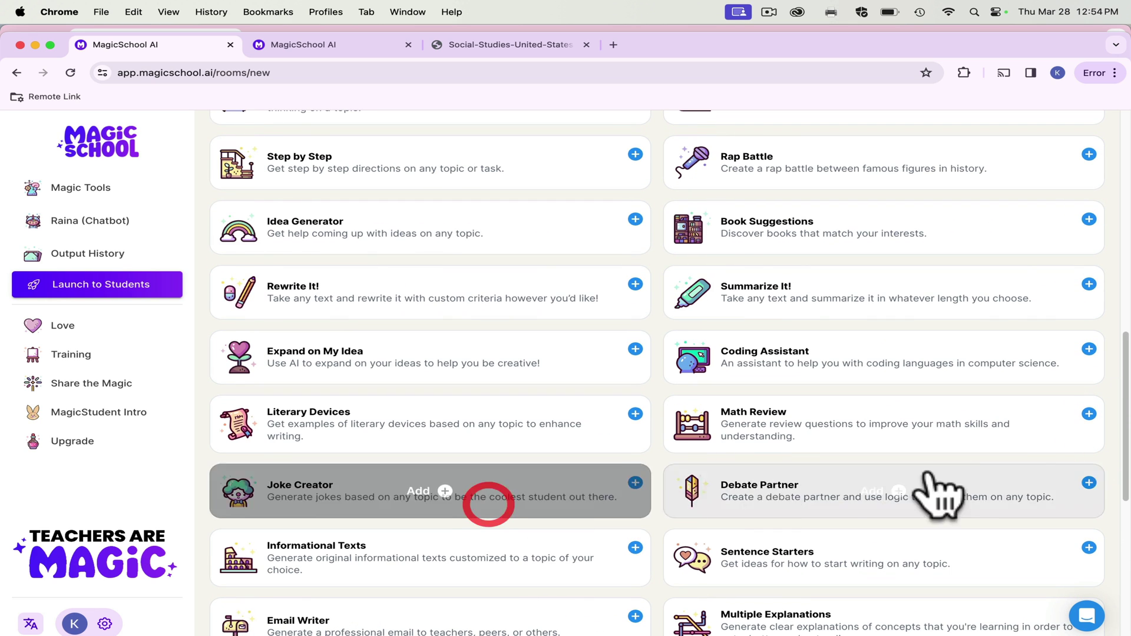
{"action": "scroll", "coordinate": [1125, 412], "scroll_direction": "up", "scroll_amount": 1}
{"action": "scroll", "coordinate": [1126, 421], "scroll_direction": "up", "scroll_amount": 1}
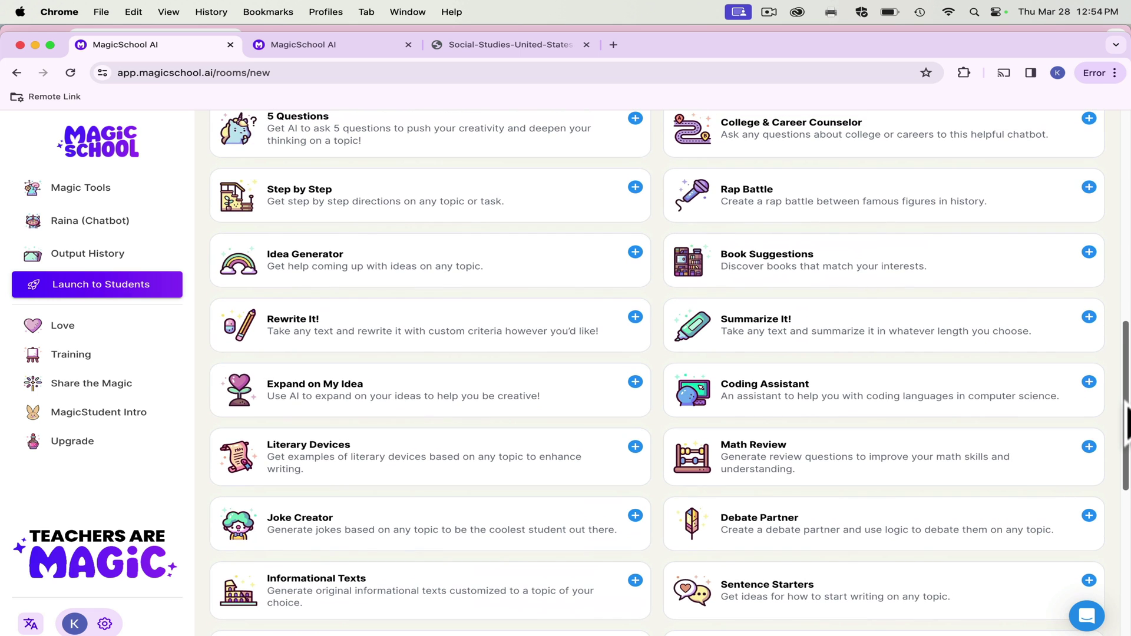
{"action": "left_click_drag", "start_coordinate": [1126, 421], "coordinate": [1127, 295]}
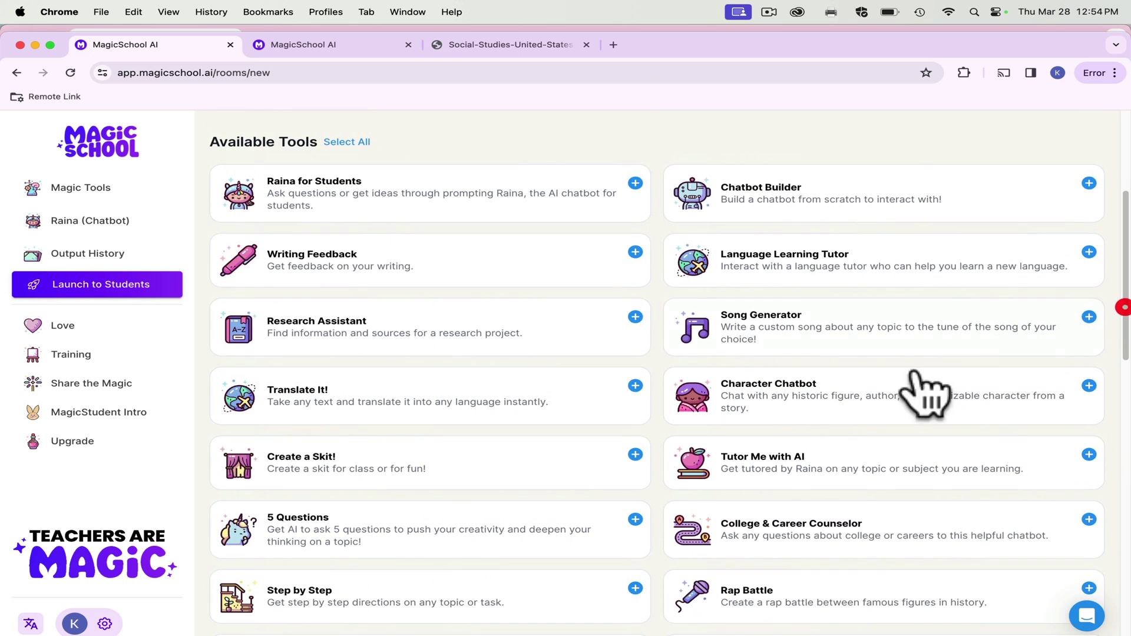
{"action": "left_click", "coordinate": [496, 537]}
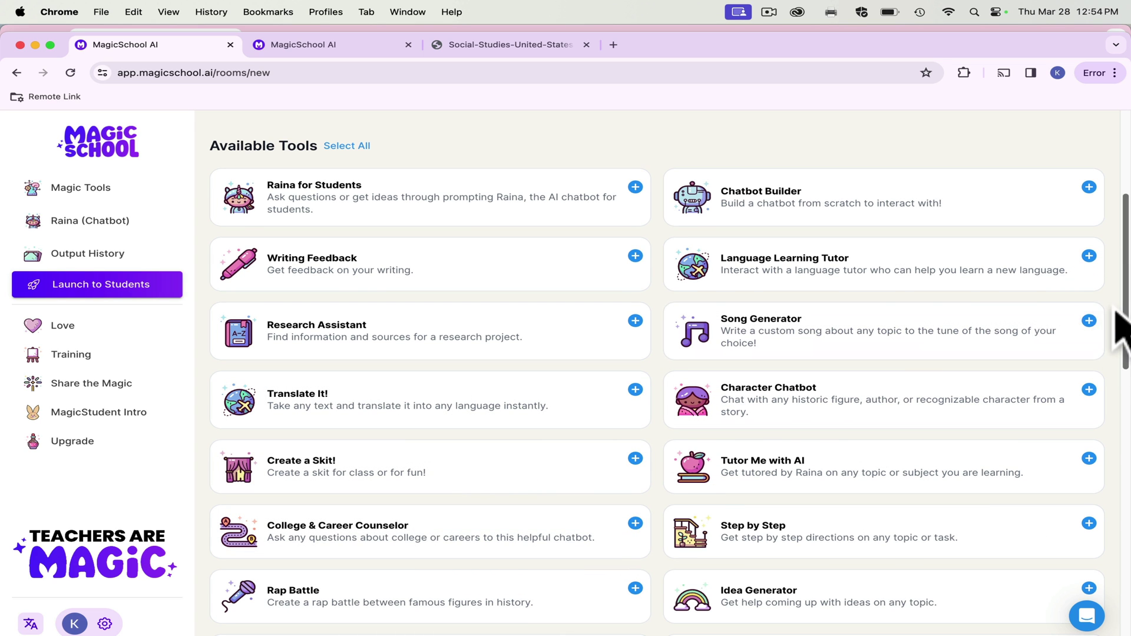
{"action": "left_click", "coordinate": [348, 271]}
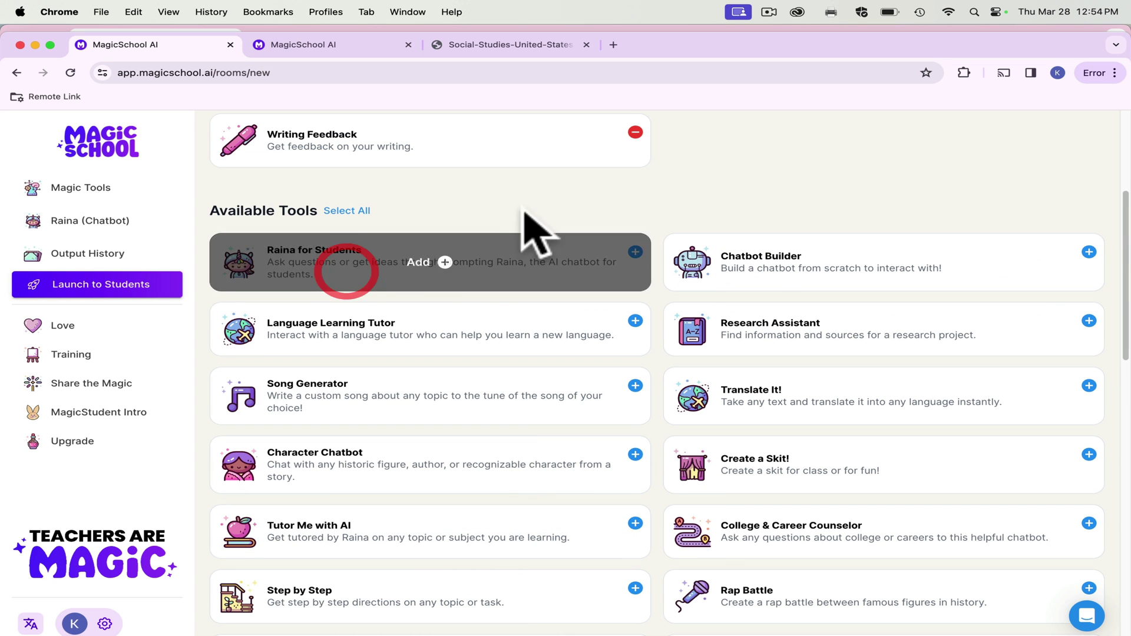
{"action": "left_click_drag", "start_coordinate": [1111, 321], "coordinate": [1127, 171]}
Set the room's grade level to 11th grade, launch it, and select its join code
{"action": "left_click", "coordinate": [1082, 128]}
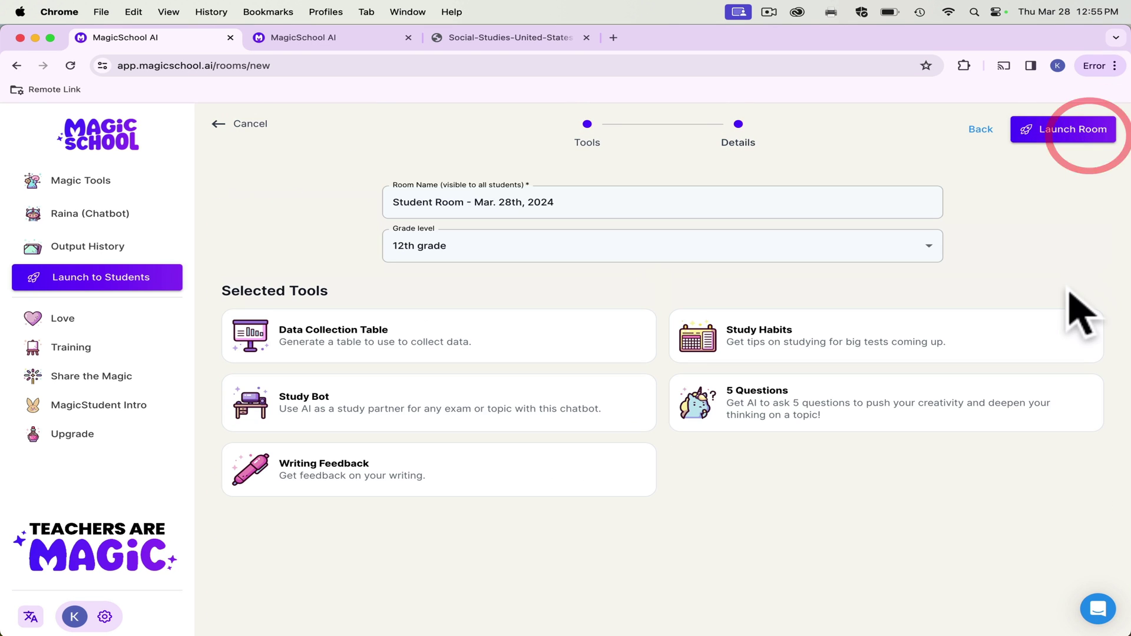
{"action": "left_click", "coordinate": [659, 250]}
{"action": "left_click", "coordinate": [560, 409]}
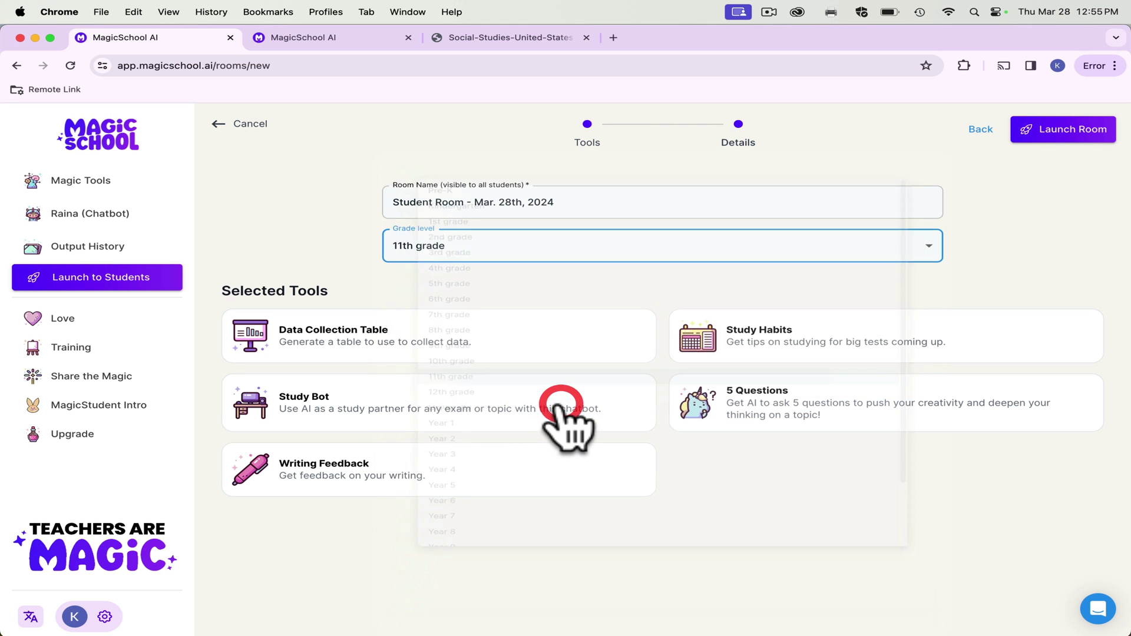
{"action": "left_click", "coordinate": [1078, 137]}
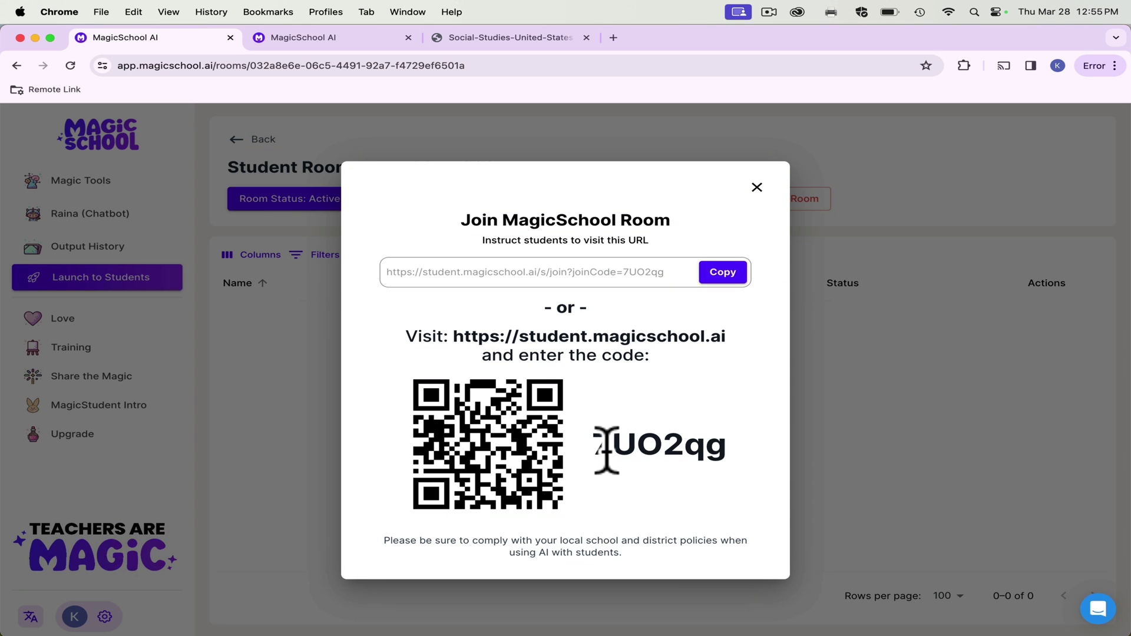
{"action": "left_click_drag", "start_coordinate": [605, 449], "coordinate": [790, 451]}
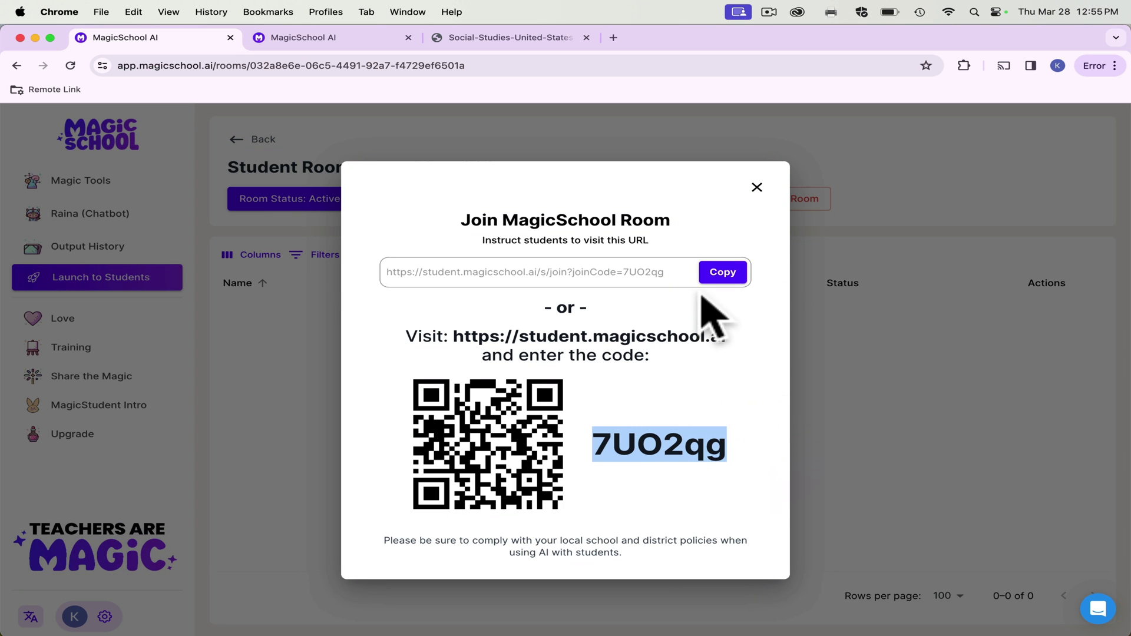
Close the join dialog, look over the room's tools in Edit Room without saving, and return to Student Rooms
{"action": "left_click", "coordinate": [757, 188]}
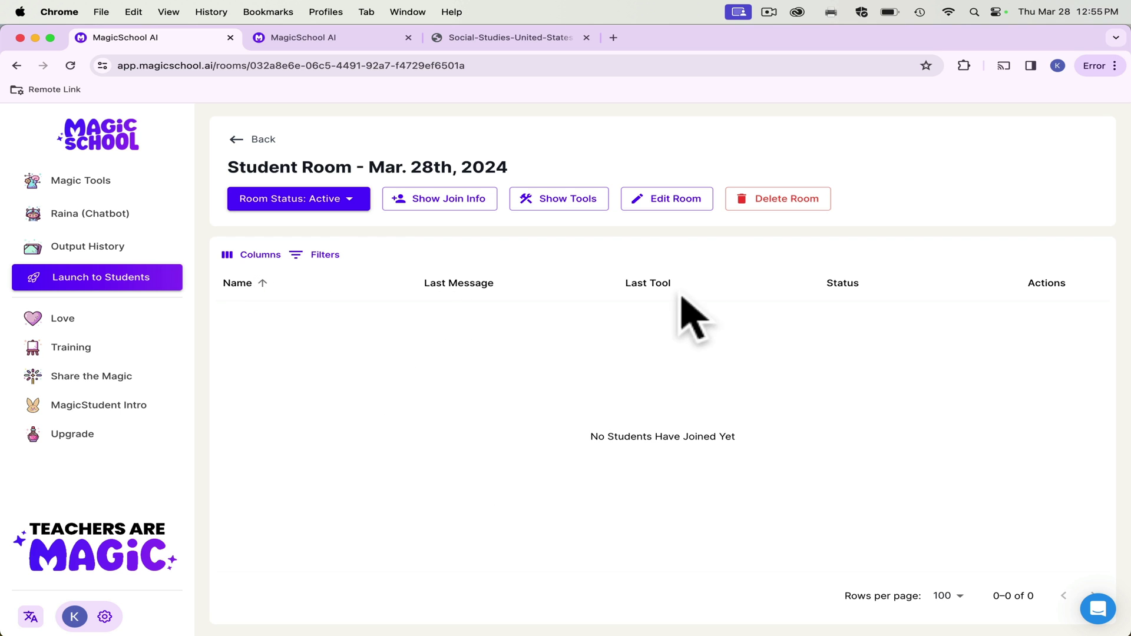
{"action": "left_click", "coordinate": [678, 196]}
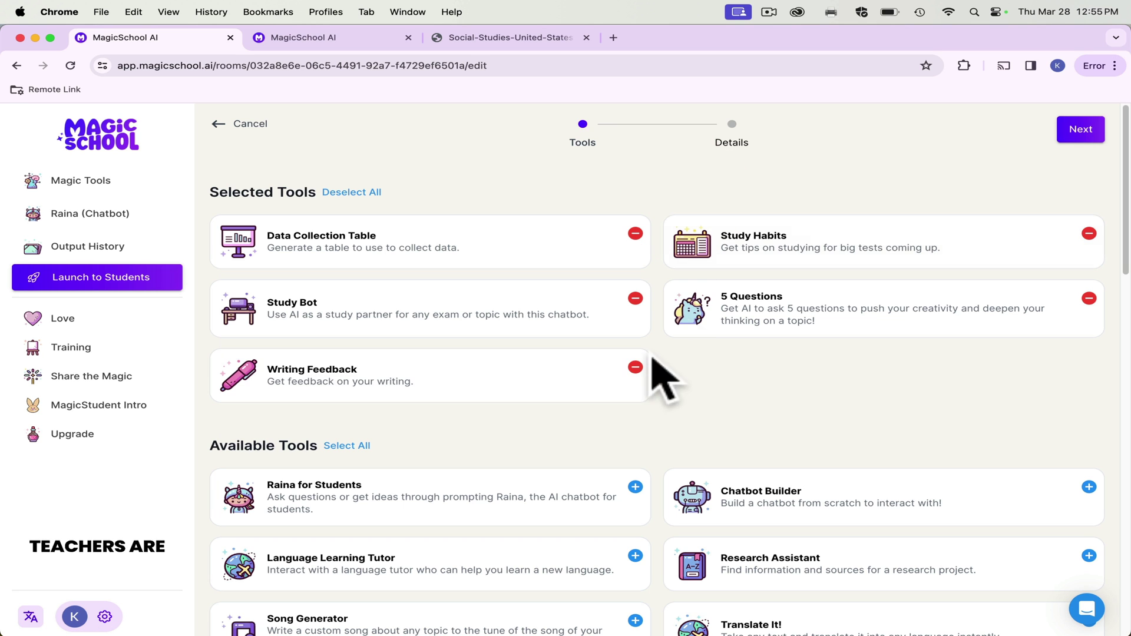
{"action": "scroll", "coordinate": [757, 241], "scroll_direction": "down", "scroll_amount": 6}
{"action": "scroll", "coordinate": [537, 374], "scroll_direction": "down", "scroll_amount": 10}
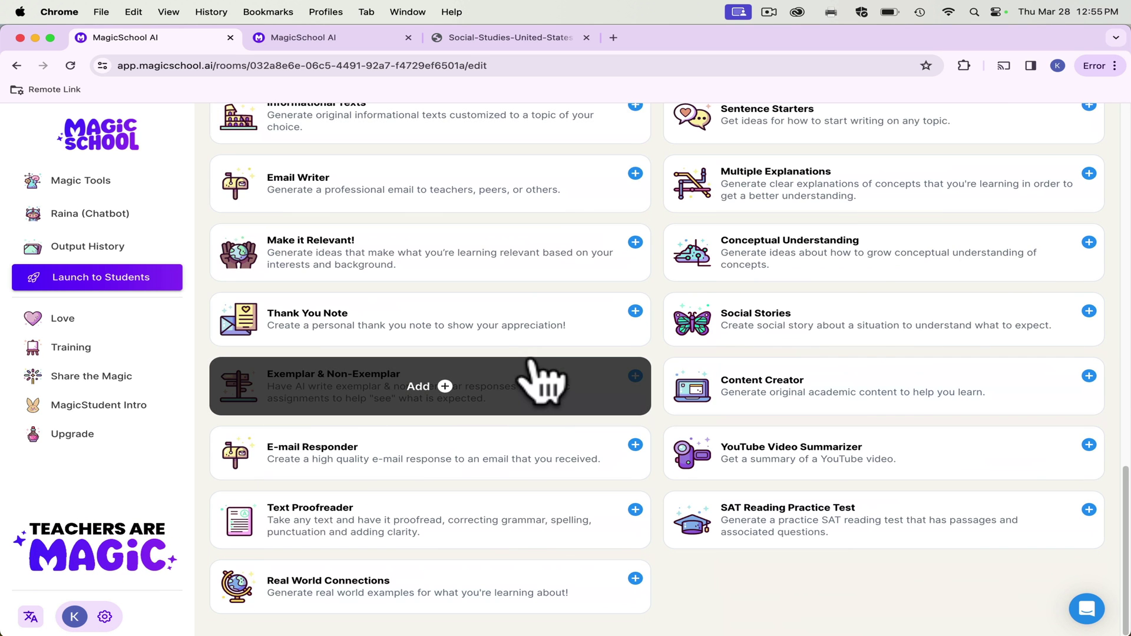
{"action": "scroll", "coordinate": [538, 377], "scroll_direction": "up", "scroll_amount": 20}
{"action": "left_click", "coordinate": [246, 125]}
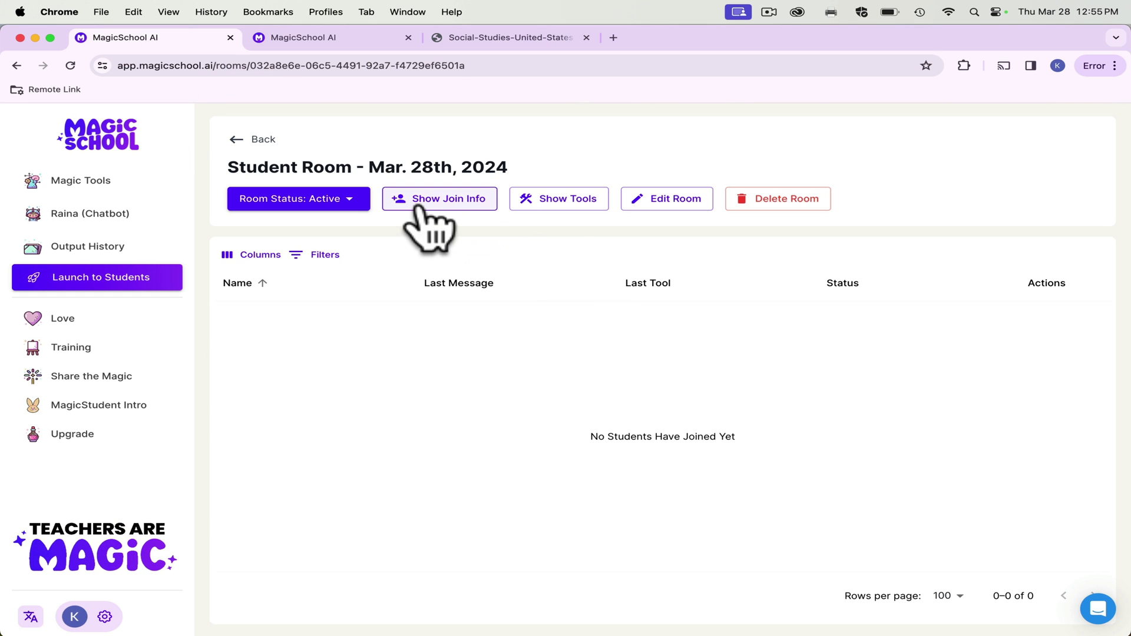
{"action": "left_click", "coordinate": [236, 140]}
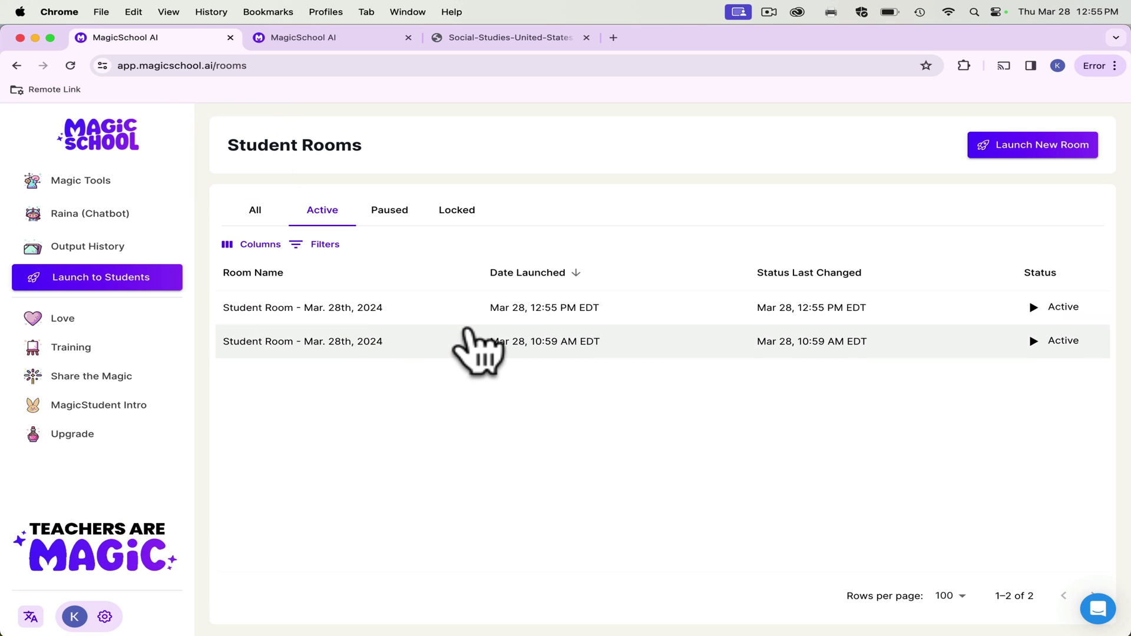
Open the 10:59 AM room and view a student's available actions, then go back to Student Rooms
{"action": "left_click", "coordinate": [428, 341]}
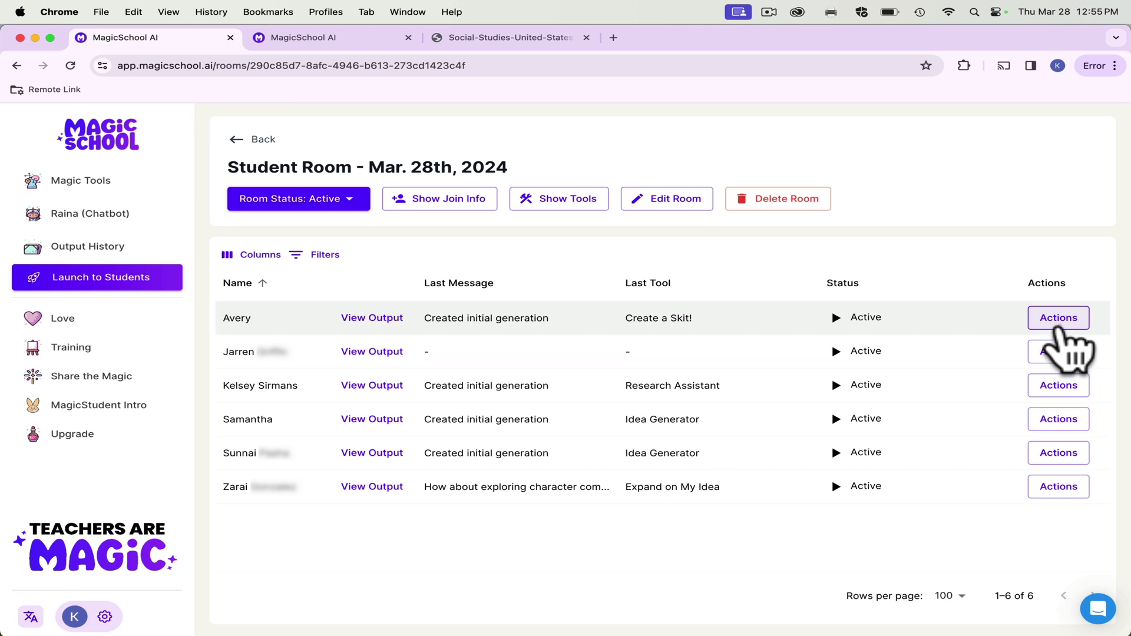
{"action": "left_click", "coordinate": [1058, 324]}
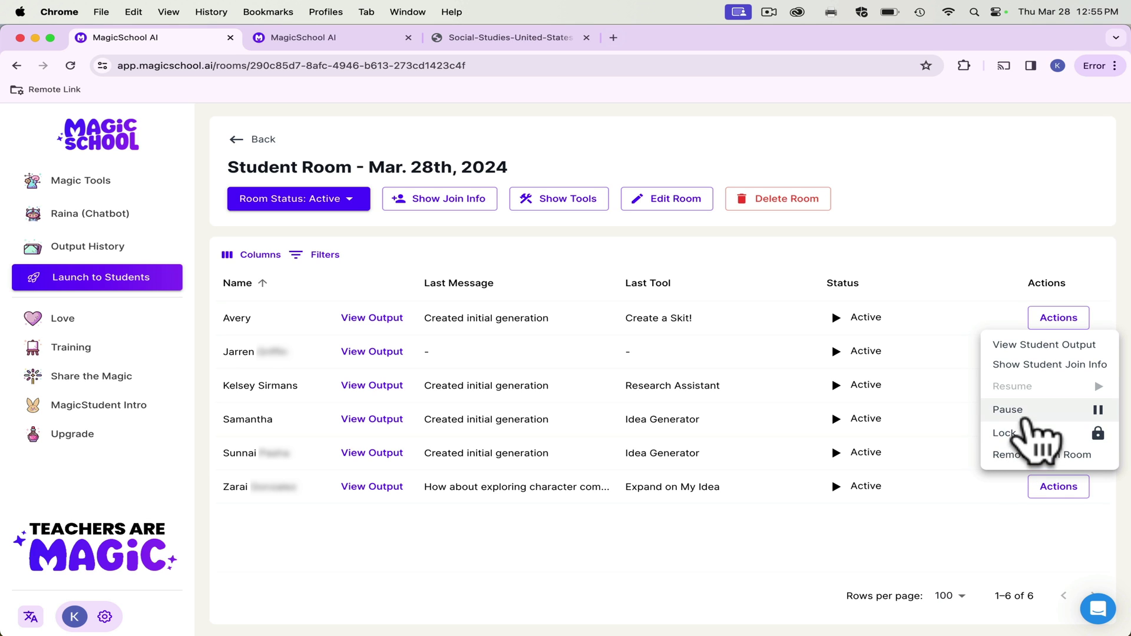
{"action": "left_click", "coordinate": [962, 243]}
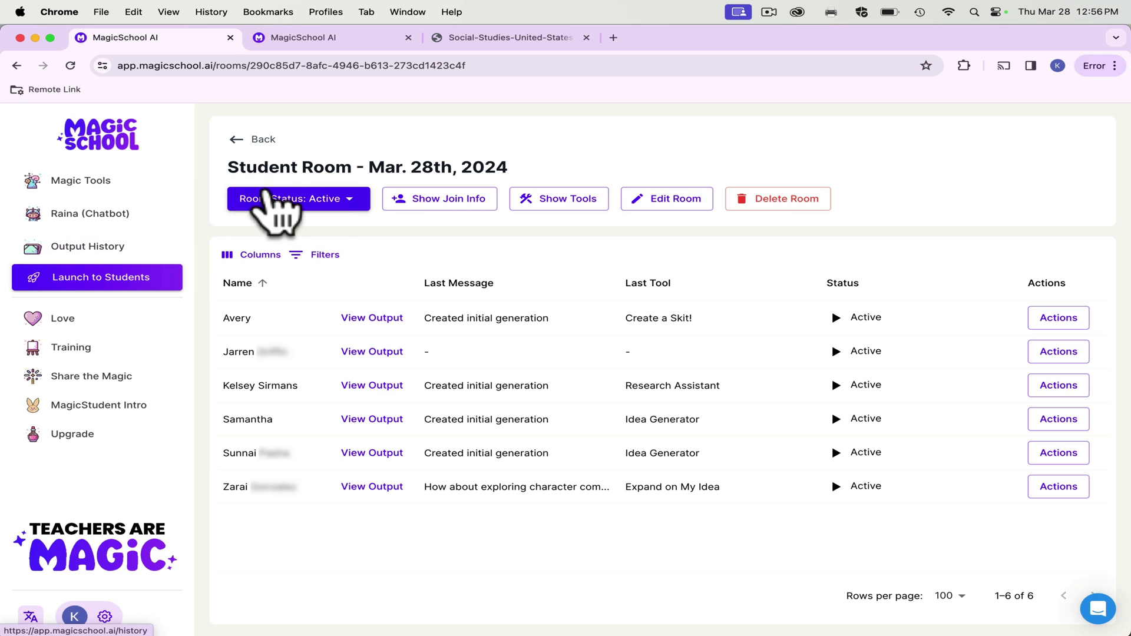
{"action": "left_click", "coordinate": [251, 140]}
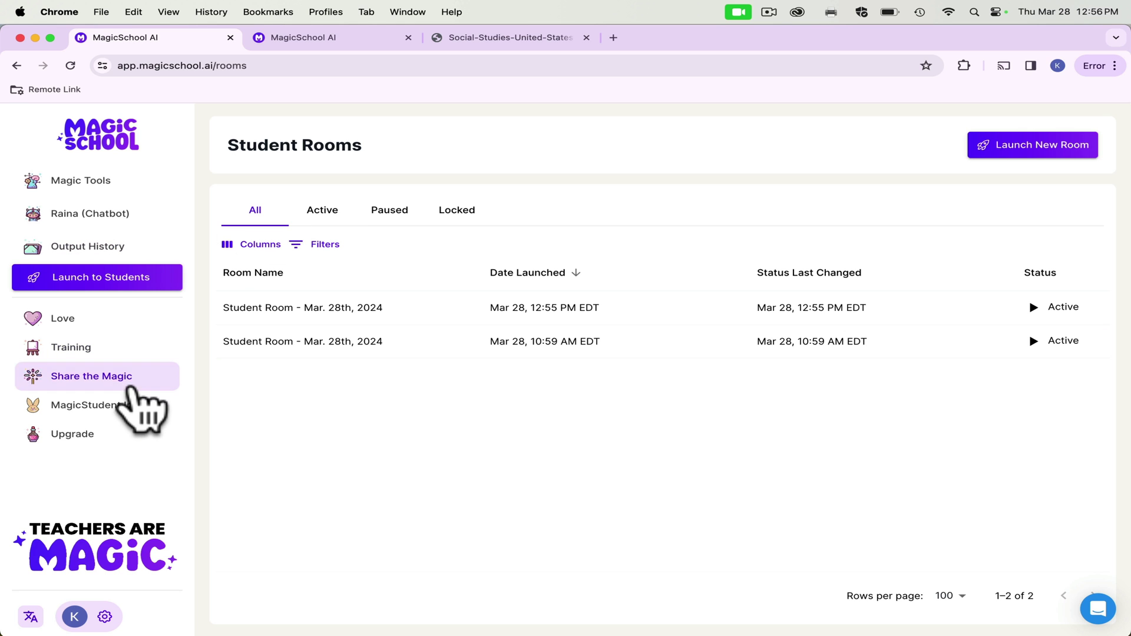
Browse Output History, including 'Challenges Faced by Recent US Presidents' and the Unit 7.1 quiz
{"action": "left_click", "coordinate": [103, 246]}
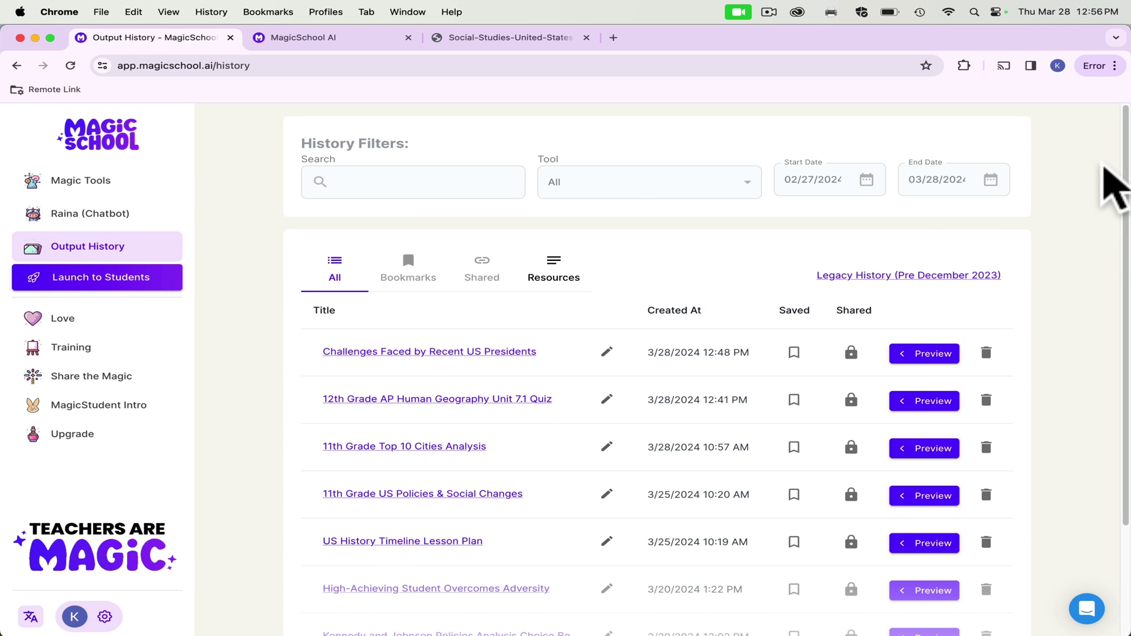
{"action": "left_click", "coordinate": [1119, 172]}
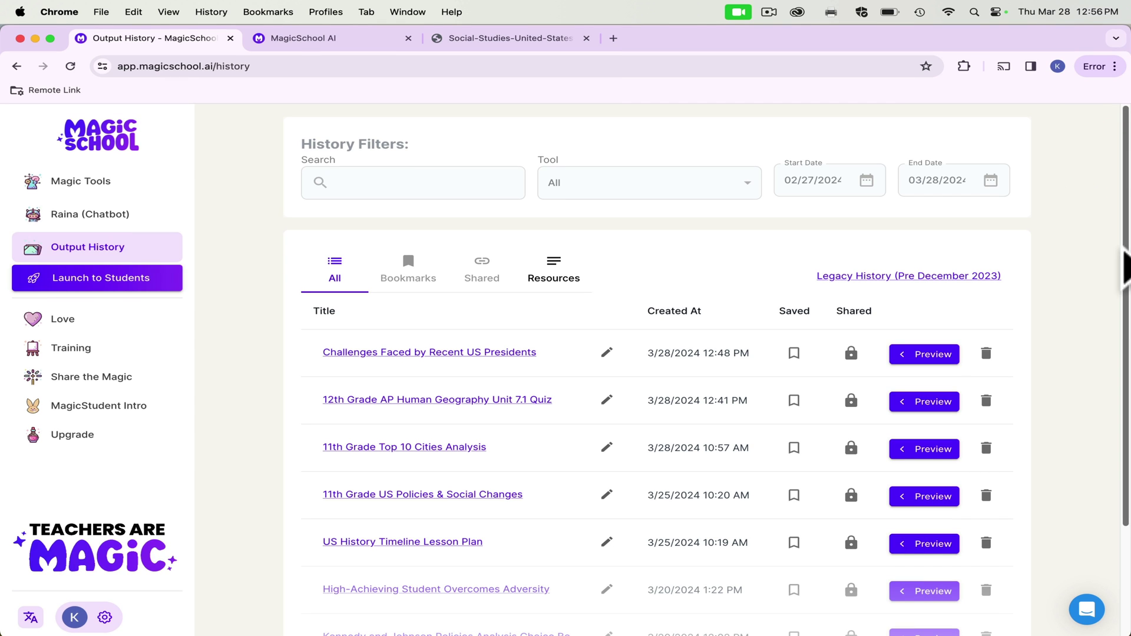
{"action": "left_click", "coordinate": [1120, 285]}
{"action": "scroll", "coordinate": [716, 542], "scroll_direction": "down", "scroll_amount": 3}
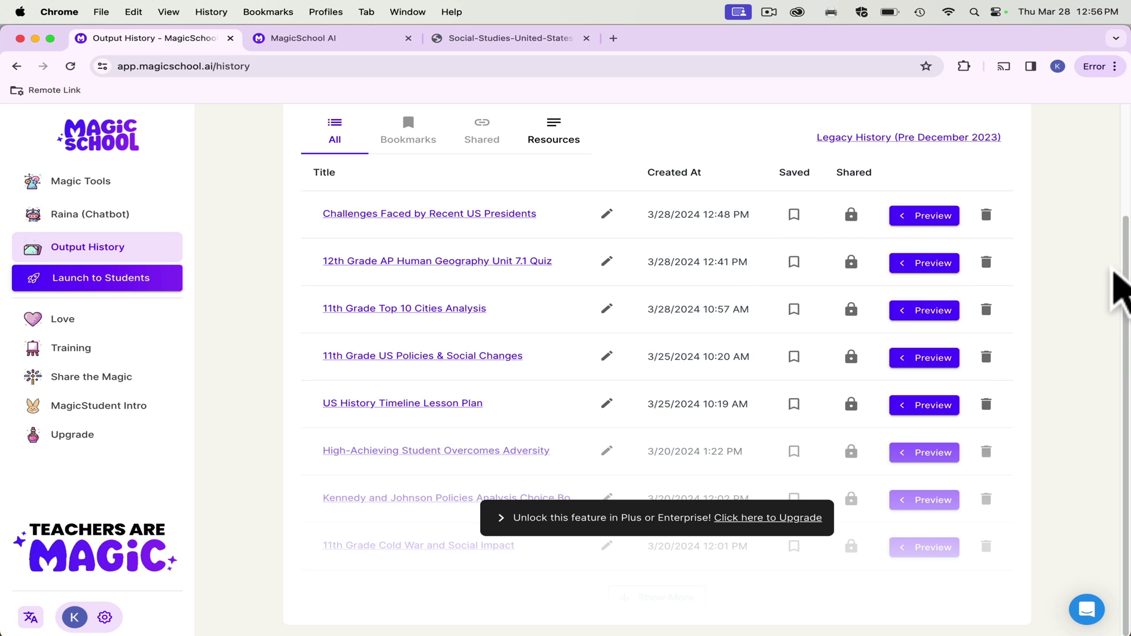
{"action": "scroll", "coordinate": [1125, 274], "scroll_direction": "up", "scroll_amount": 3}
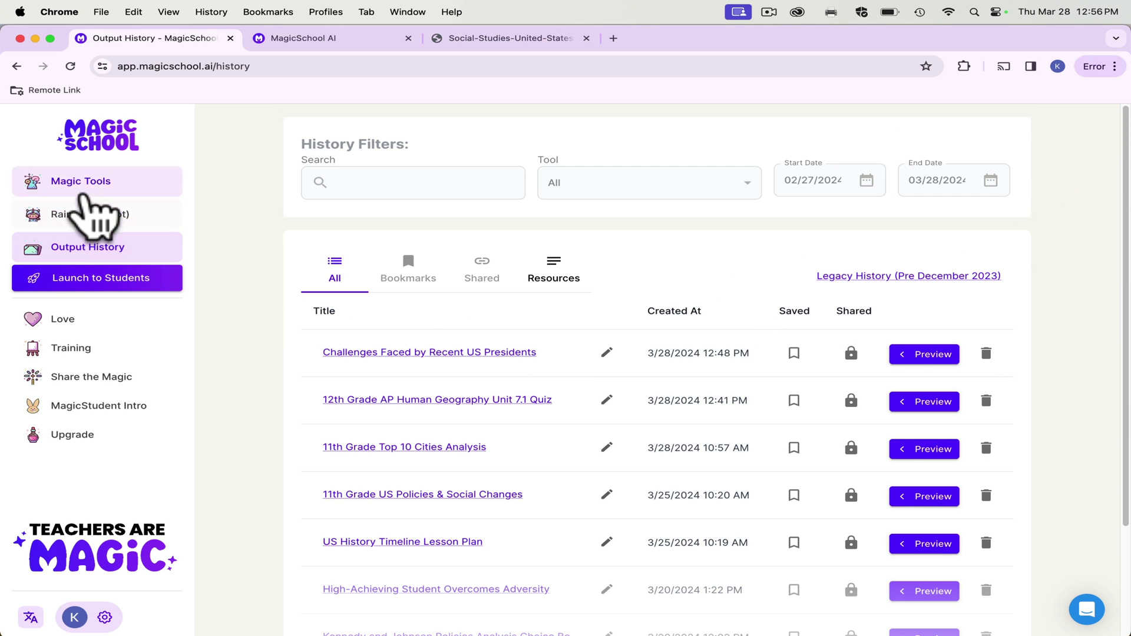
Scroll through the Magic Tools All Tools list, with Multiple Choice Assessments and Informational Texts in Favorites
{"action": "left_click", "coordinate": [85, 188]}
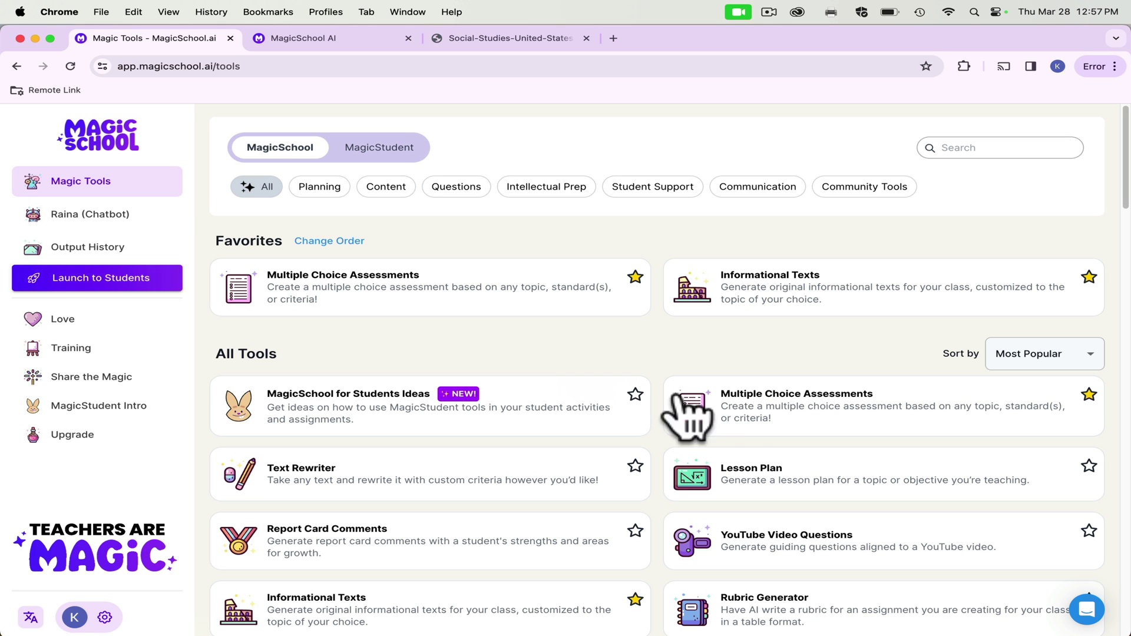
{"action": "scroll", "coordinate": [607, 361], "scroll_direction": "down", "scroll_amount": 5}
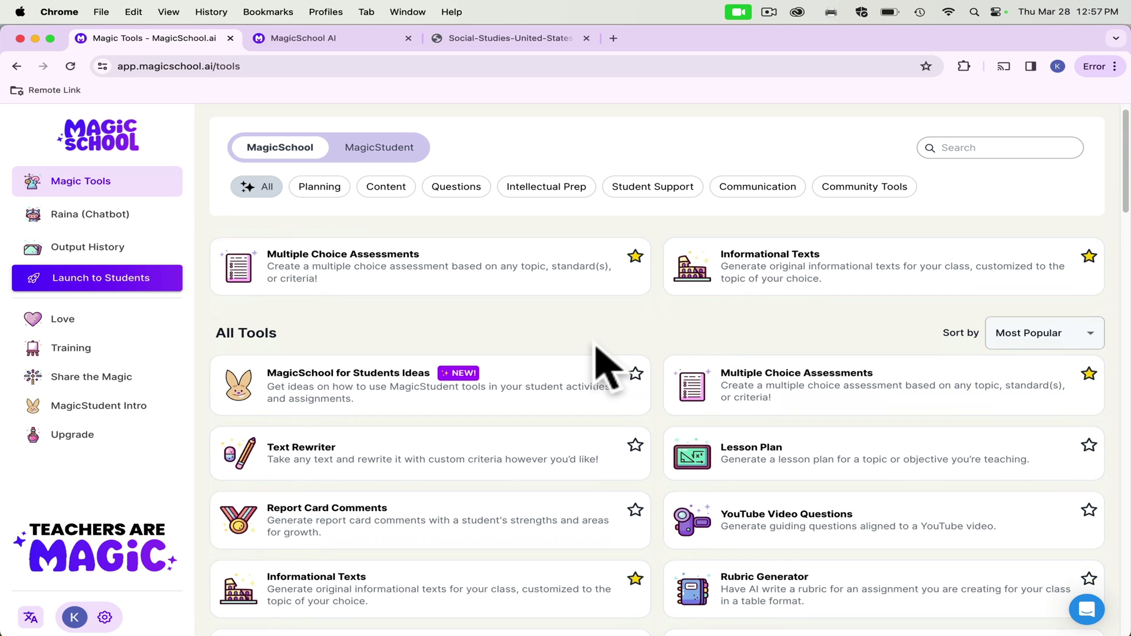
{"action": "scroll", "coordinate": [572, 388], "scroll_direction": "up", "scroll_amount": 4}
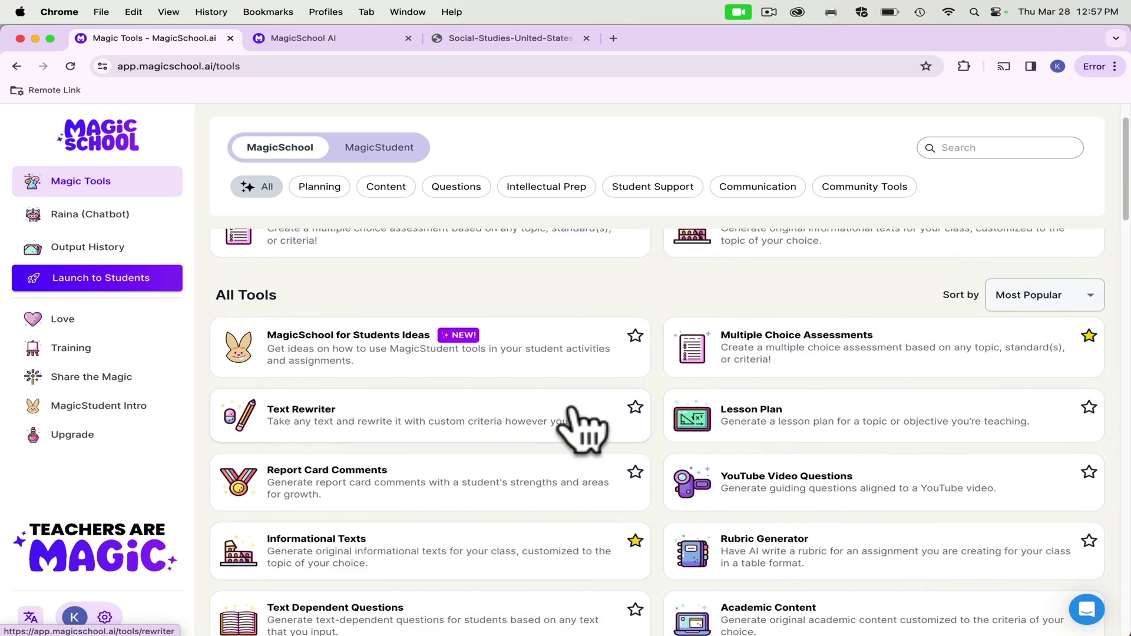
{"action": "scroll", "coordinate": [589, 430], "scroll_direction": "up", "scroll_amount": 1}
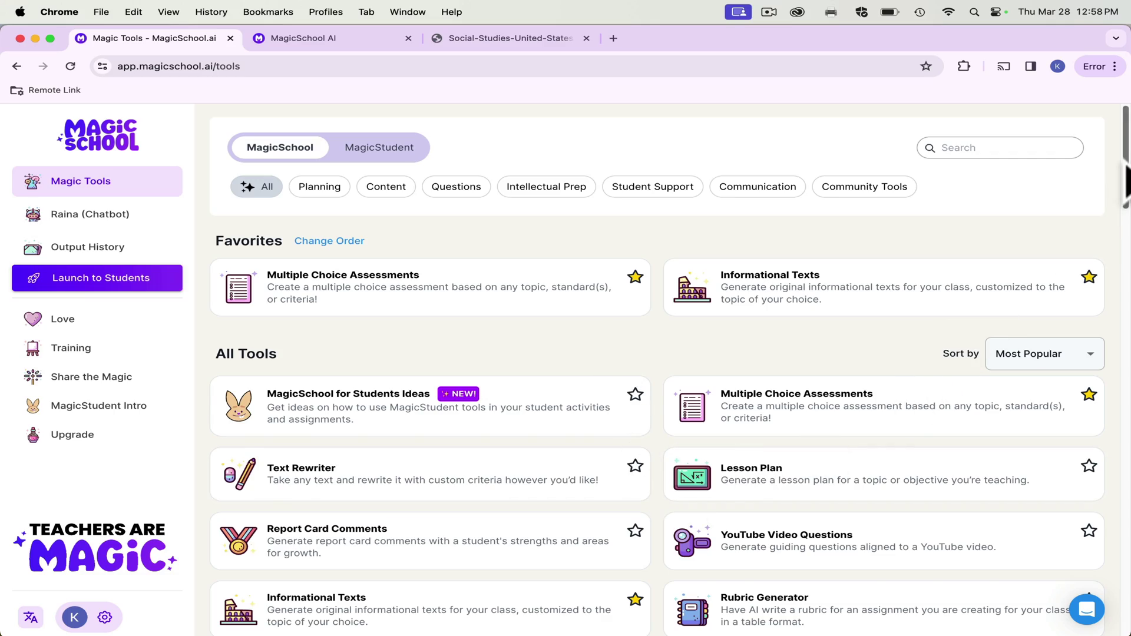
{"action": "left_click_drag", "start_coordinate": [1127, 183], "coordinate": [1066, 118]}
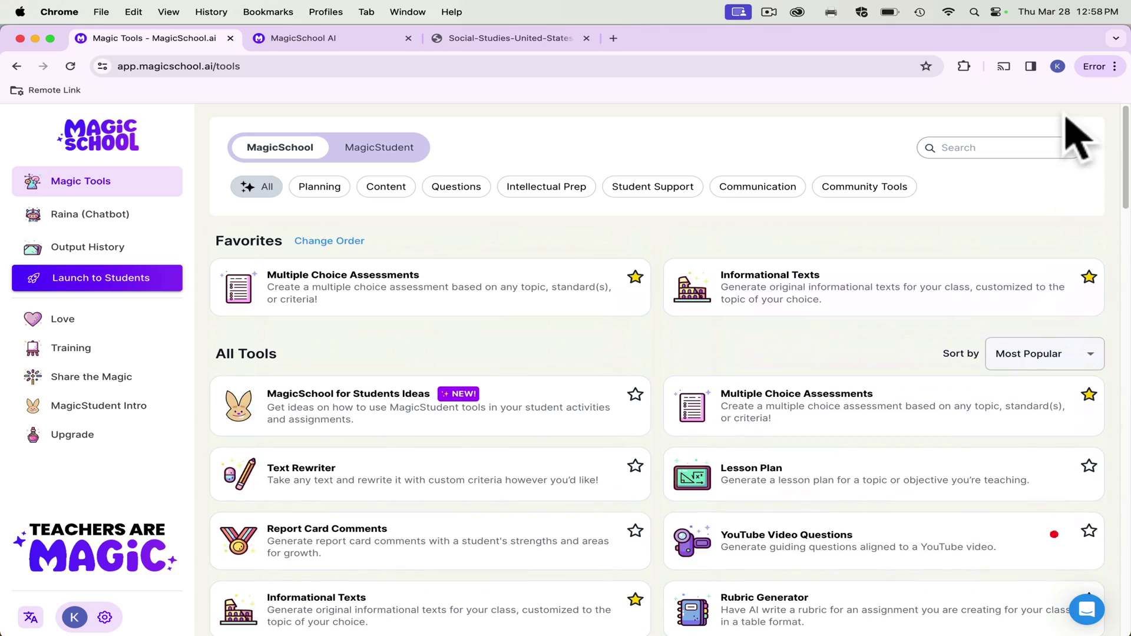